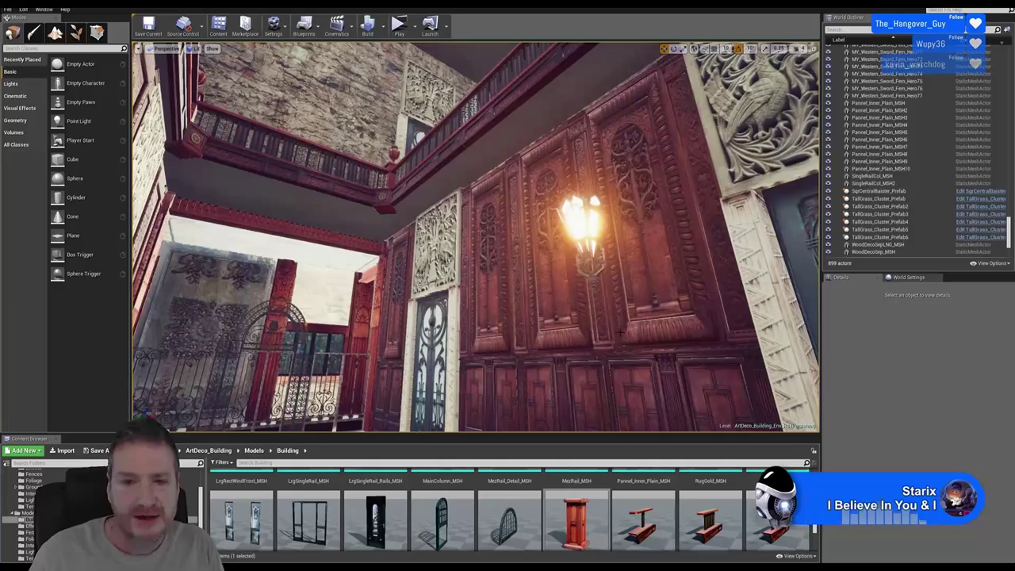
# Fly the view over to the lower balcony's wooden railing beneath the pale upper ledge
pyautogui.moveTo(573, 300); pyautogui.dragTo(564, 229, button='right')
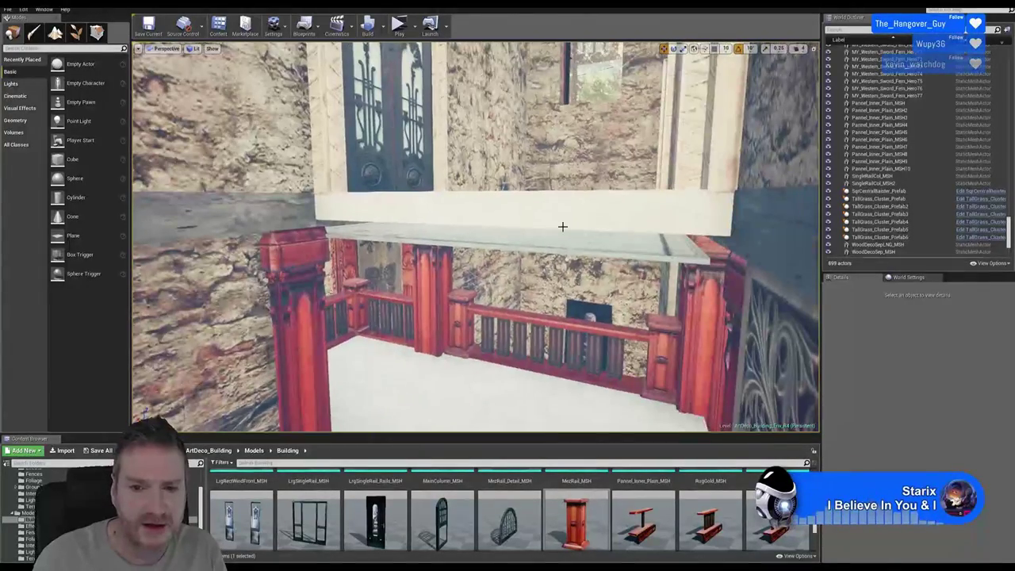
# Duplicate the two selected balcony railing pieces and lift the copy up onto the upper ledge
pyautogui.click(513, 312)
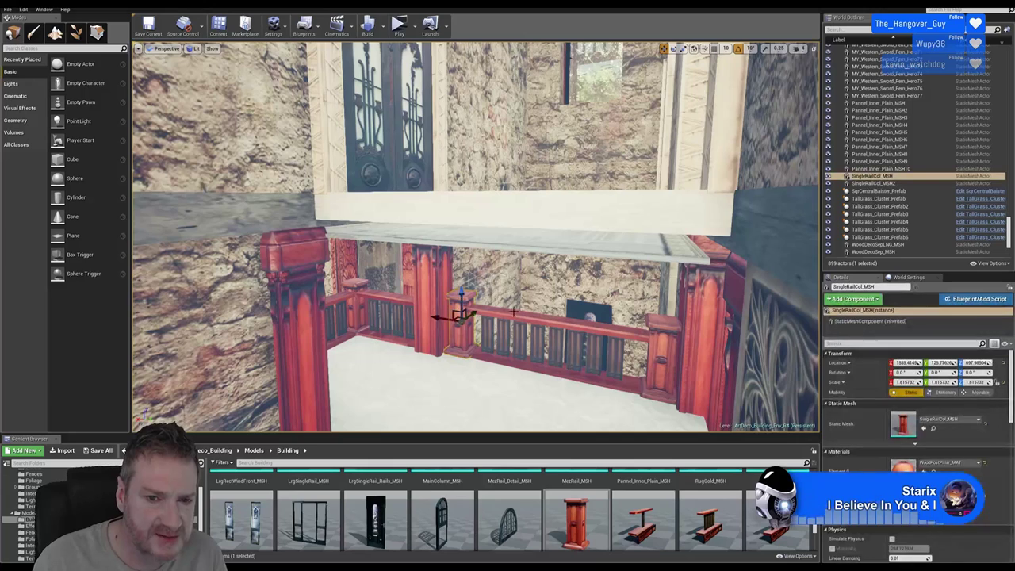
pyautogui.keyDown('ctrl'); pyautogui.click(582, 327); pyautogui.keyUp('ctrl')
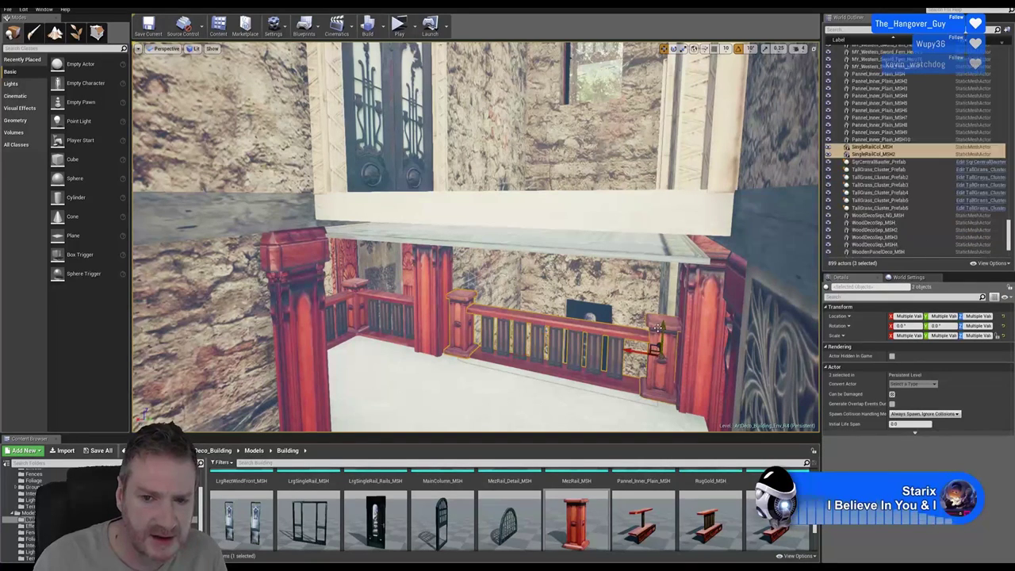
pyautogui.rightClick(658, 323)
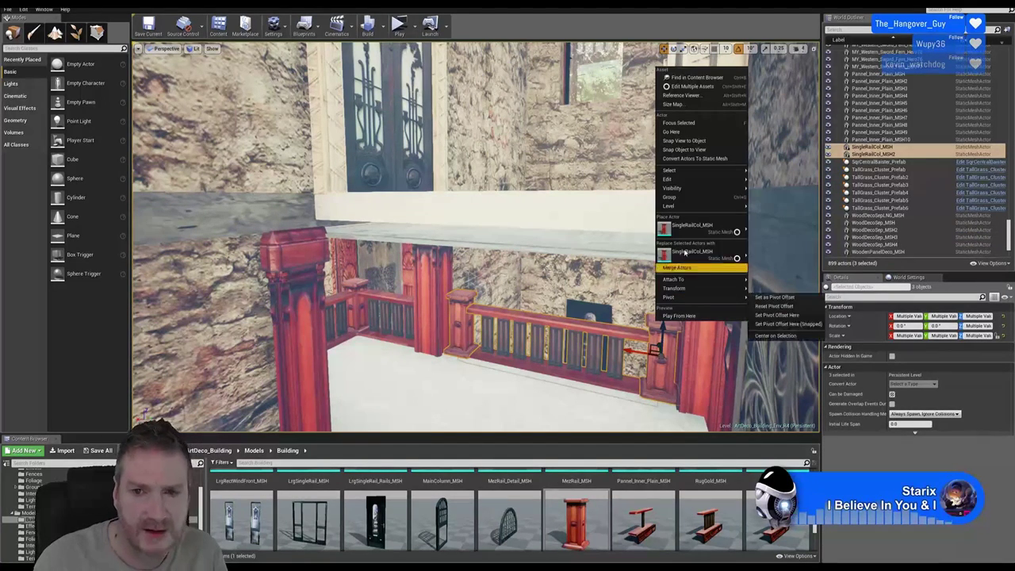
pyautogui.moveTo(690, 190)
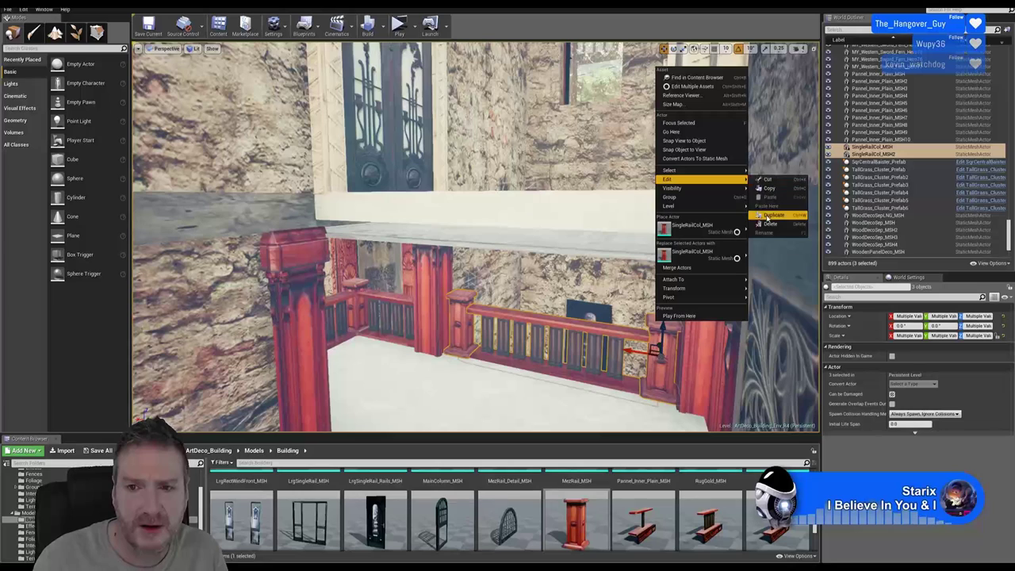
pyautogui.click(758, 220)
pyautogui.moveTo(662, 327); pyautogui.dragTo(651, 131)
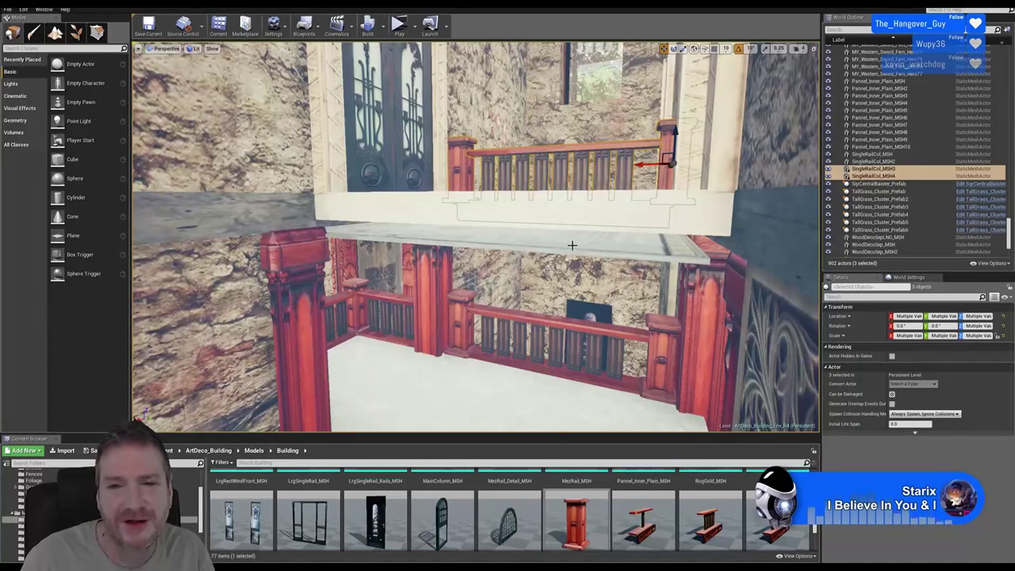
# Raise the copied railing a little higher on the upper ledge
pyautogui.moveTo(601, 256); pyautogui.dragTo(601, 271, button='right')
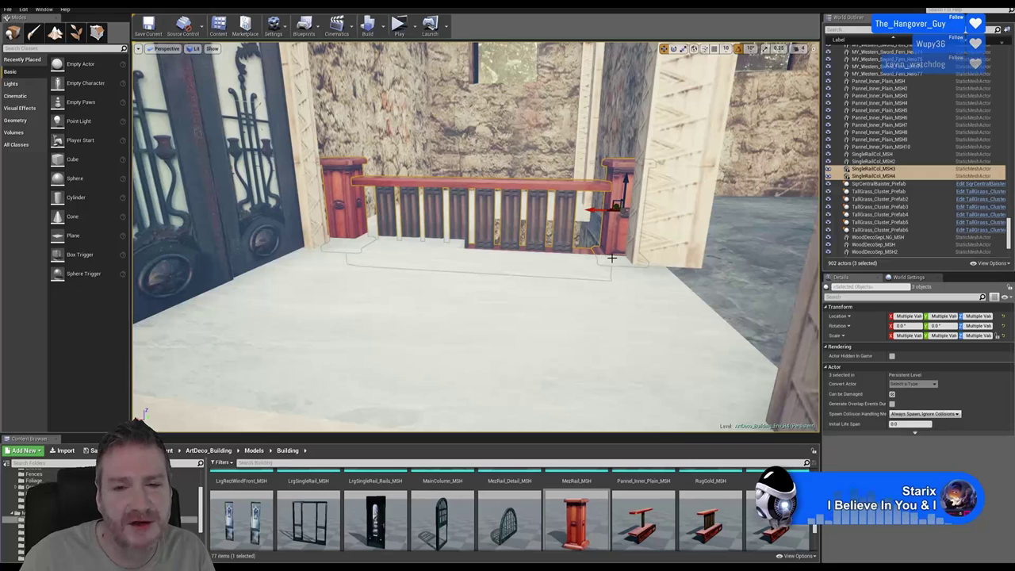
pyautogui.moveTo(626, 184); pyautogui.dragTo(634, 175)
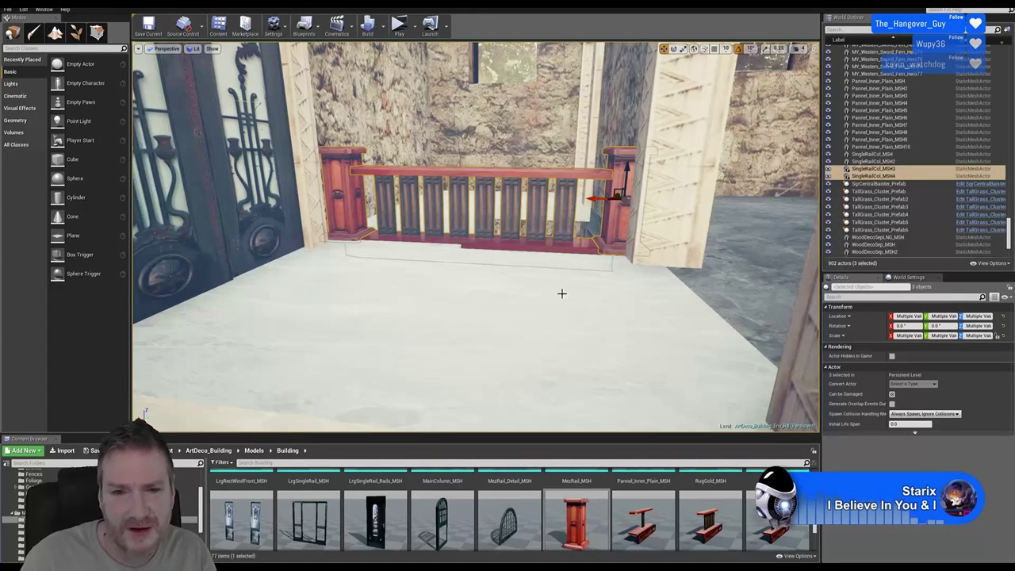
pyautogui.moveTo(142, 414); pyautogui.dragTo(142, 414, button='right')
pyautogui.moveTo(559, 299); pyautogui.dragTo(558, 299, button='right')
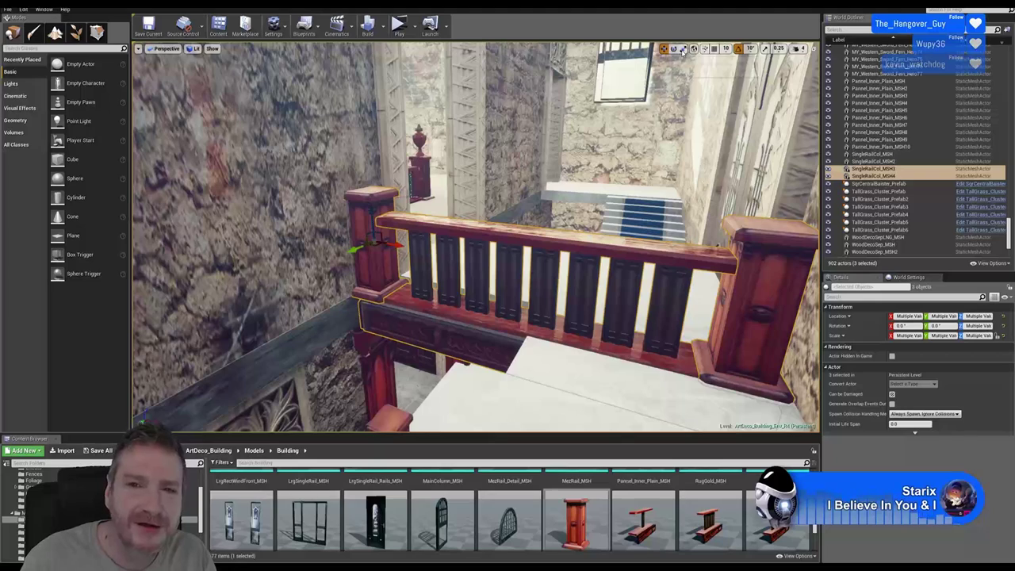
# Turn the railing roughly a quarter turn and slide it along X onto the balcony edge
pyautogui.click(674, 49)
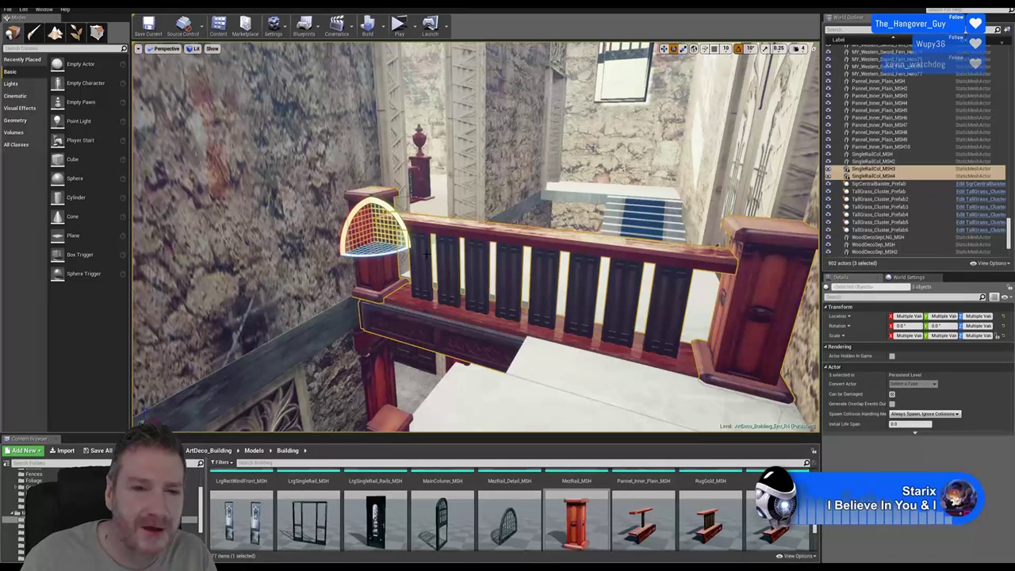
pyautogui.moveTo(373, 262); pyautogui.dragTo(504, 256)
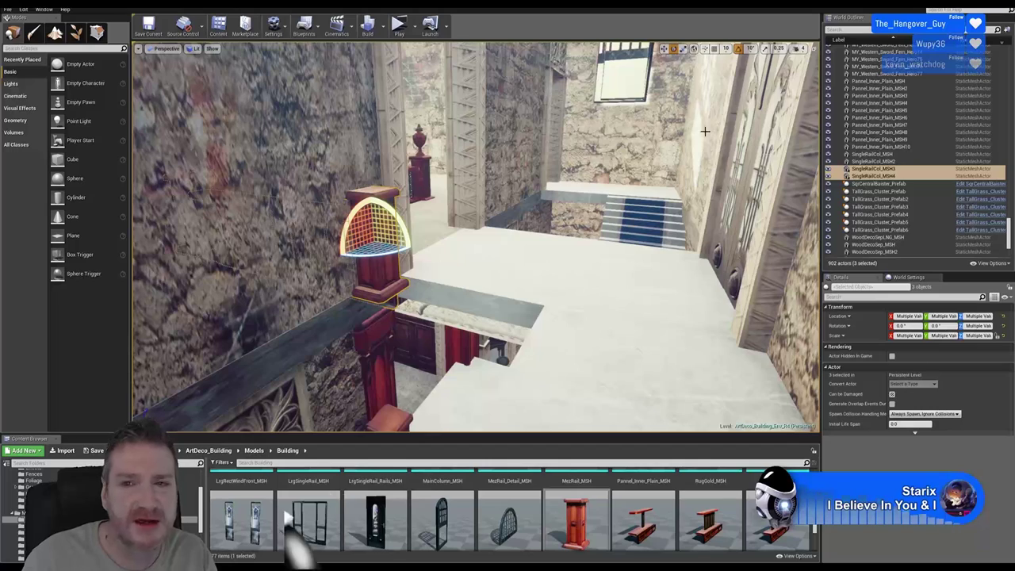
pyautogui.click(664, 48)
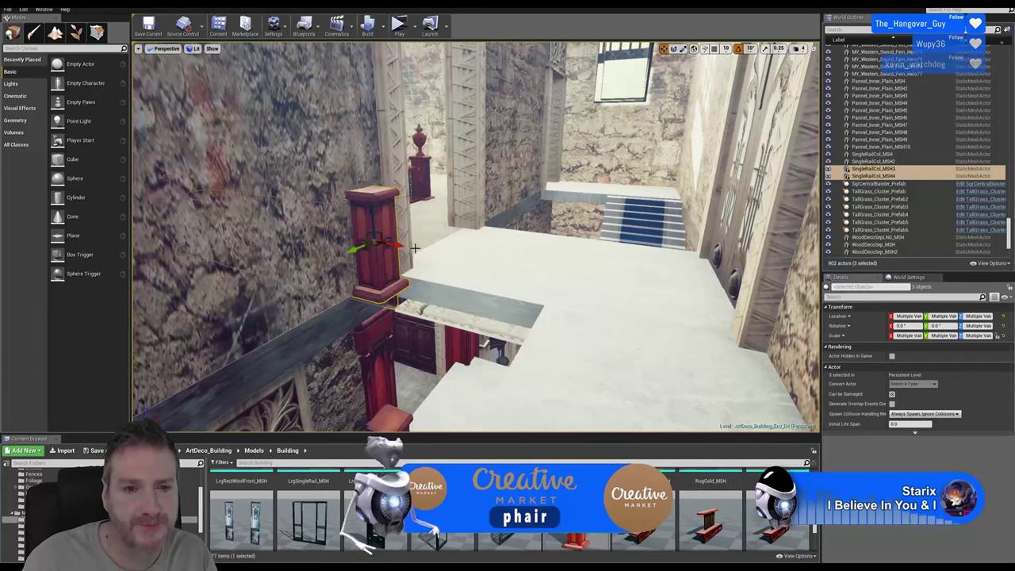
pyautogui.moveTo(403, 247); pyautogui.dragTo(807, 311)
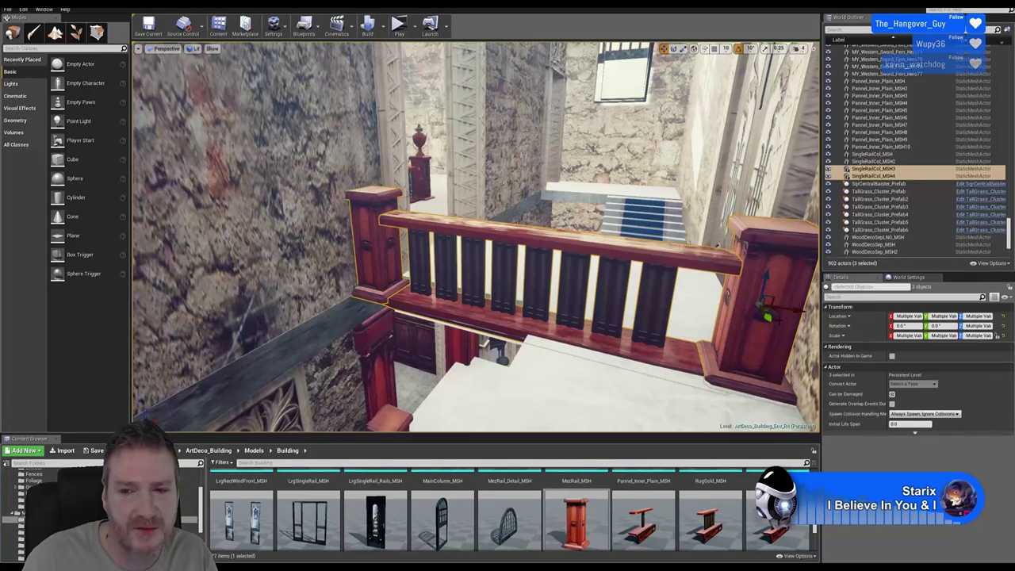
pyautogui.scroll(-5, 476, 238)
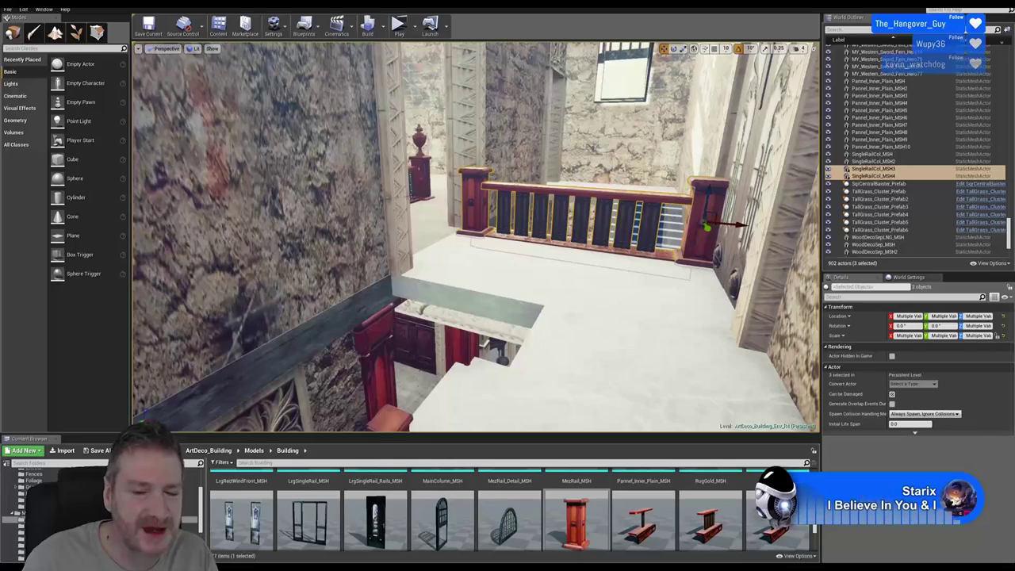
pyautogui.scroll(-3, 476, 238)
pyautogui.press('f')
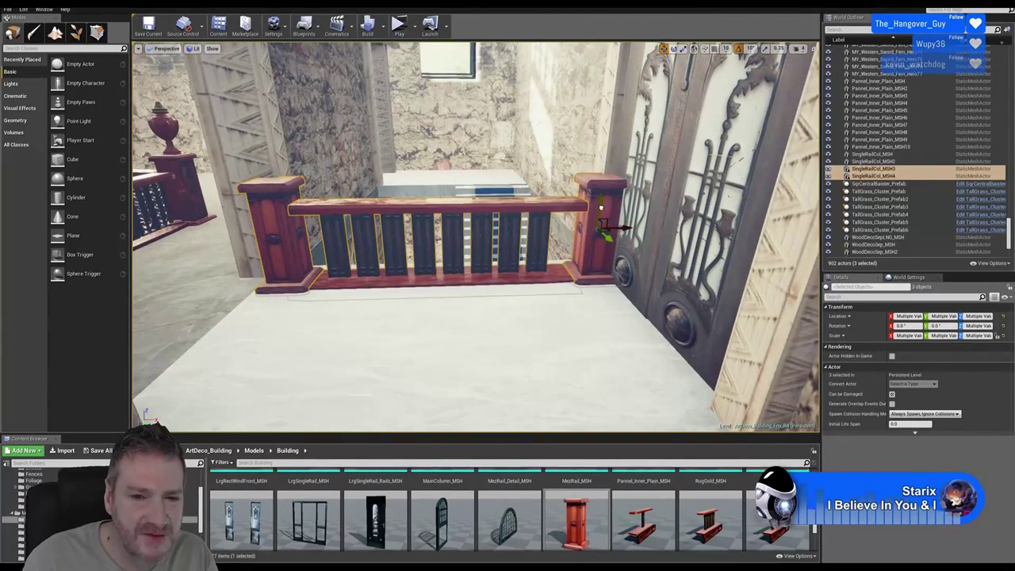
# Nudge the upper railing slightly left over the carved front, then select post SingleRailCol_MSH4
pyautogui.keyDown('alt'); pyautogui.moveTo(607, 220); pyautogui.dragTo(555, 222); pyautogui.keyUp('alt')
pyautogui.moveTo(555, 222); pyautogui.dragTo(491, 230, button='right')
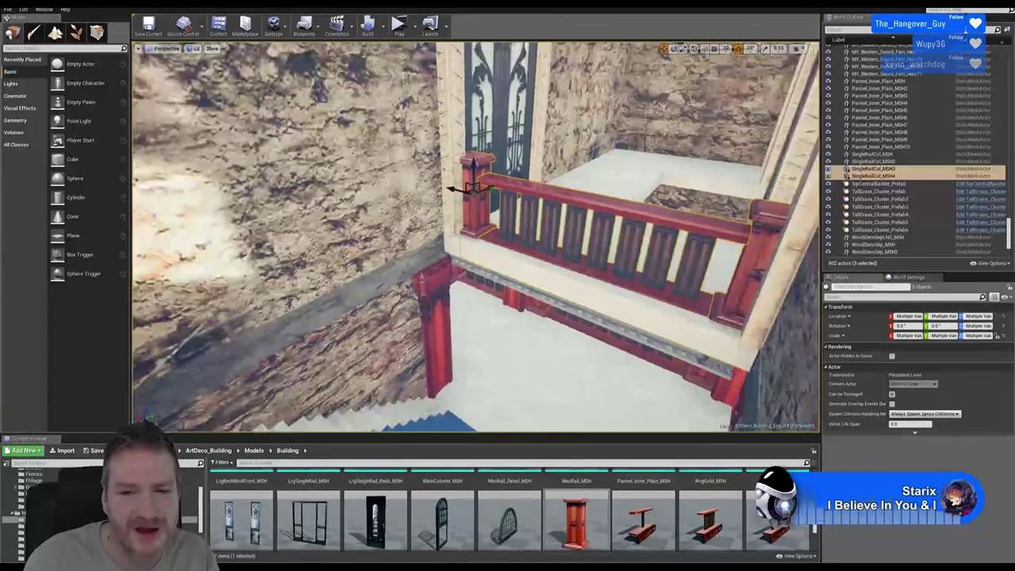
pyautogui.moveTo(492, 185); pyautogui.dragTo(485, 190, button='right')
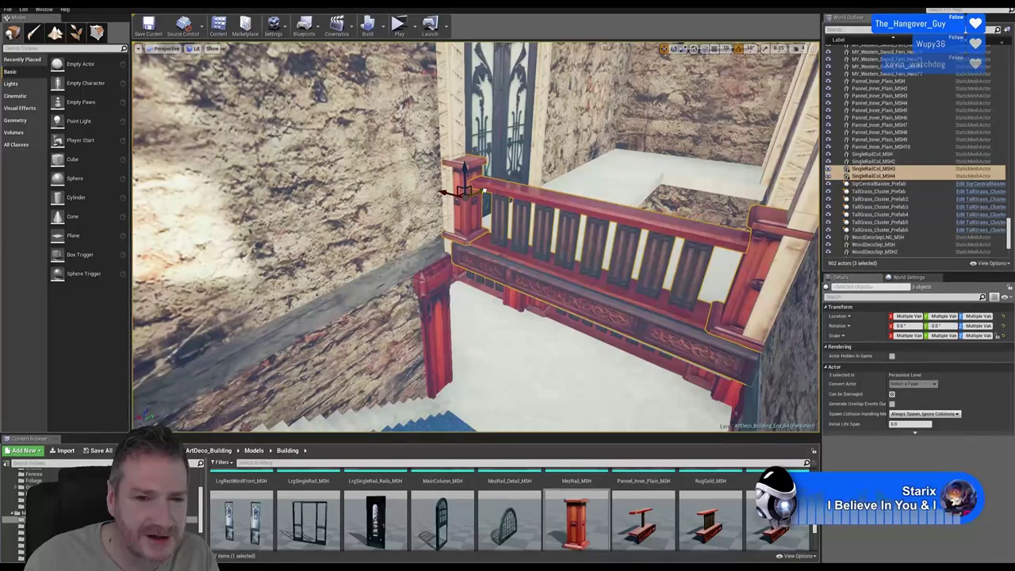
pyautogui.moveTo(484, 190); pyautogui.dragTo(425, 277, button='right')
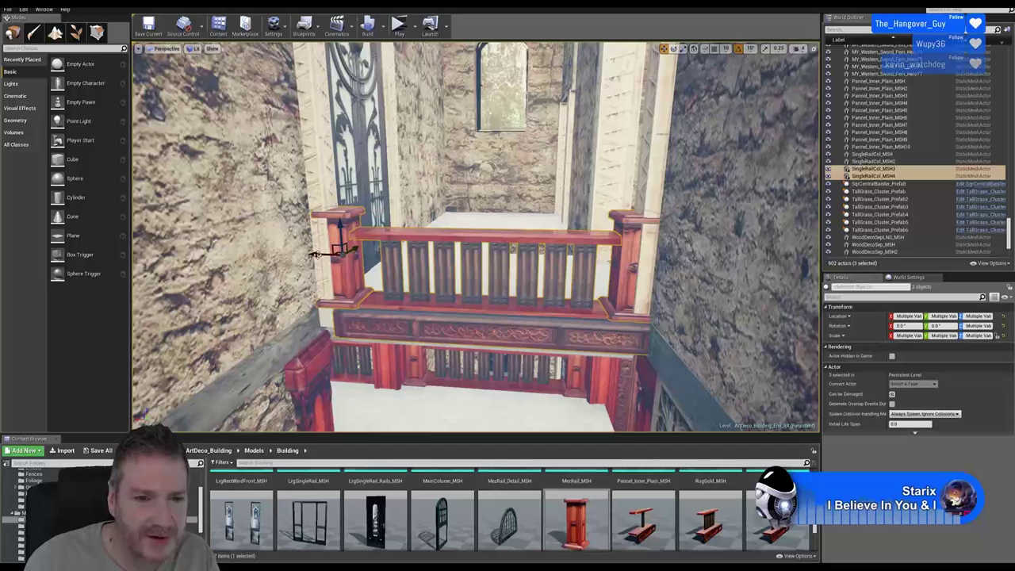
pyautogui.moveTo(315, 254); pyautogui.dragTo(305, 254)
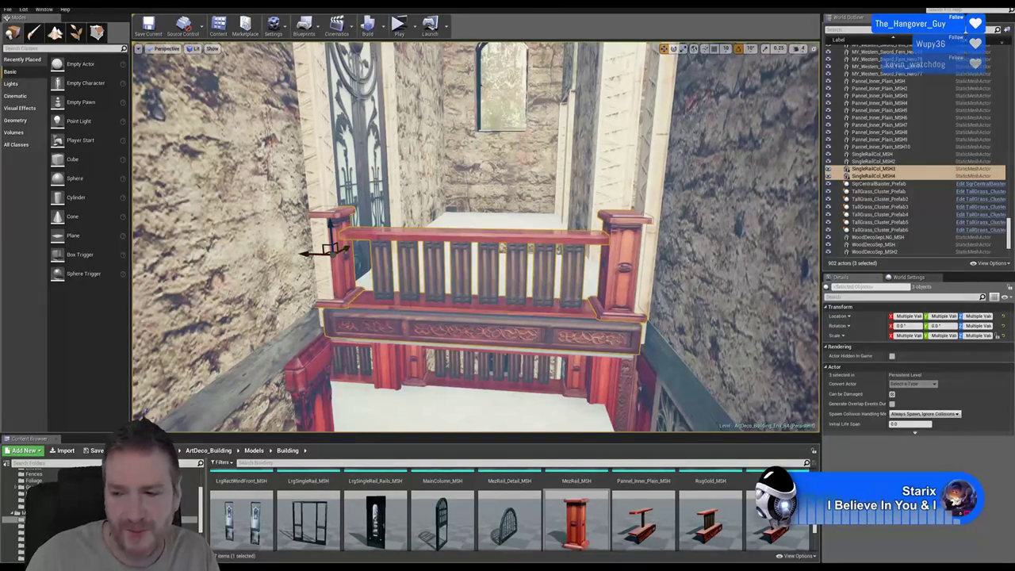
pyautogui.moveTo(307, 254); pyautogui.dragTo(329, 212, button='right')
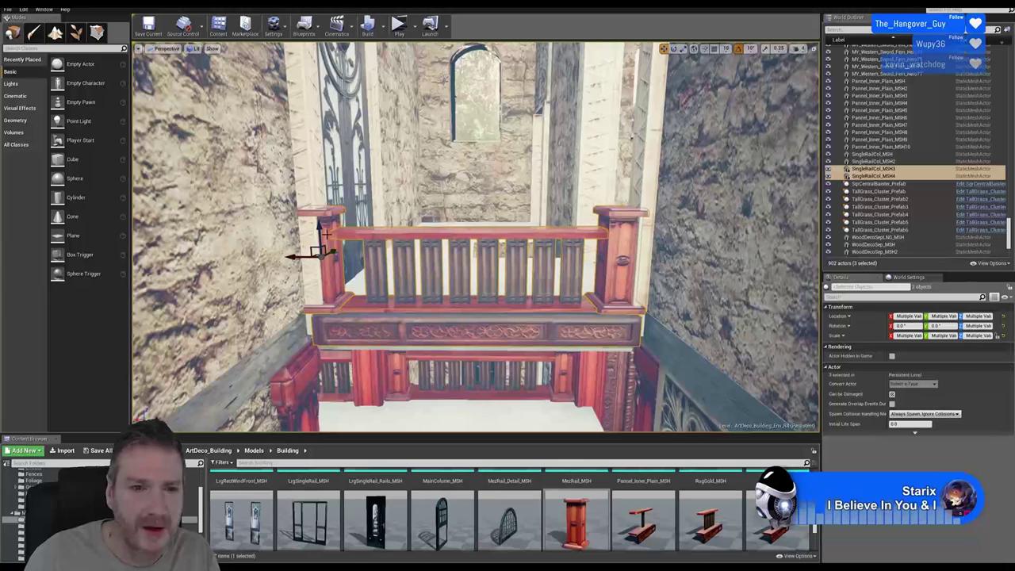
pyautogui.click(328, 211)
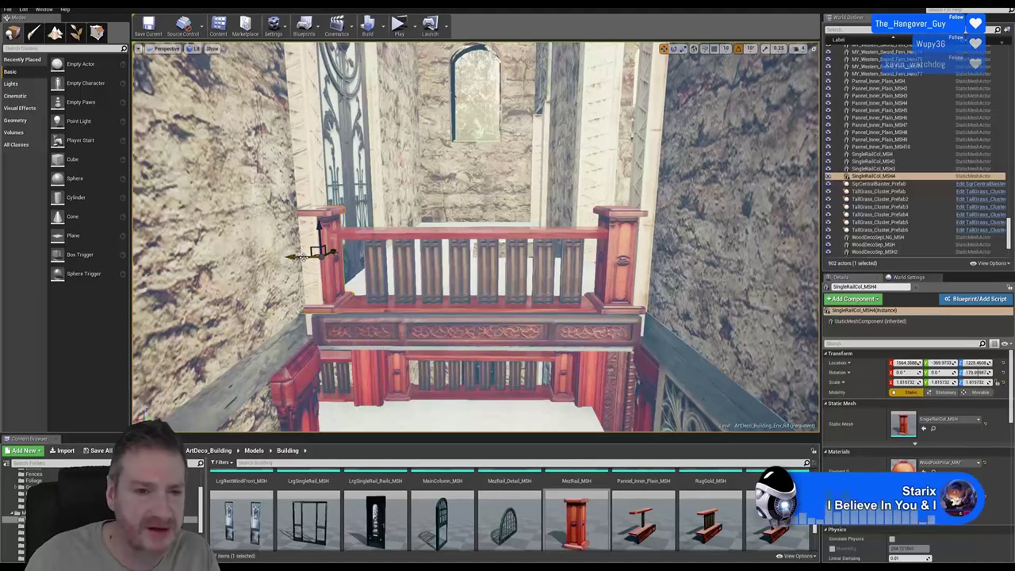
# Slide the left post and right post SingleRailCol_MSH3 inward along X to meet the rail
pyautogui.moveTo(293, 256); pyautogui.dragTo(326, 254)
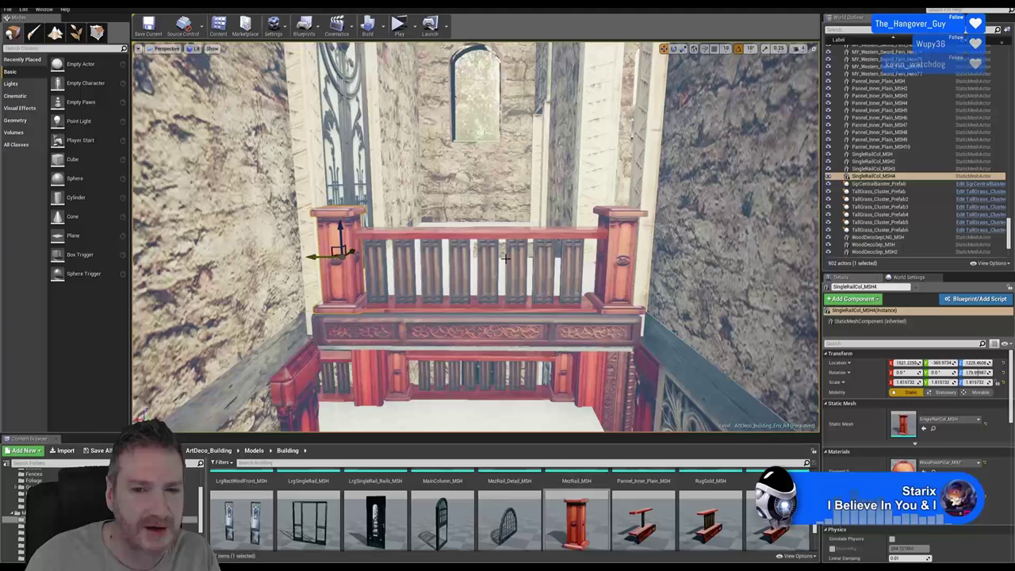
pyautogui.click(613, 256)
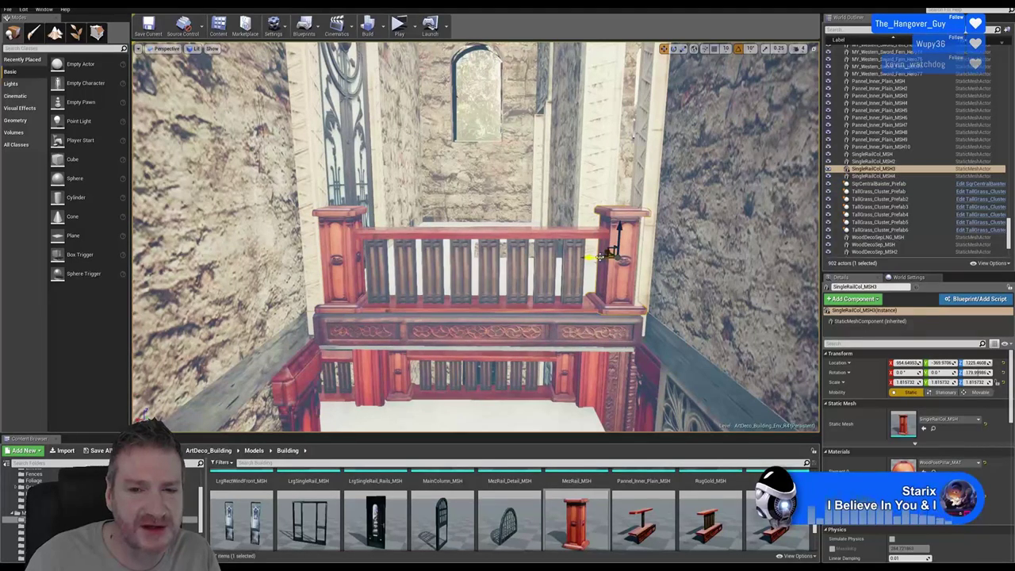
pyautogui.moveTo(600, 257); pyautogui.dragTo(591, 256)
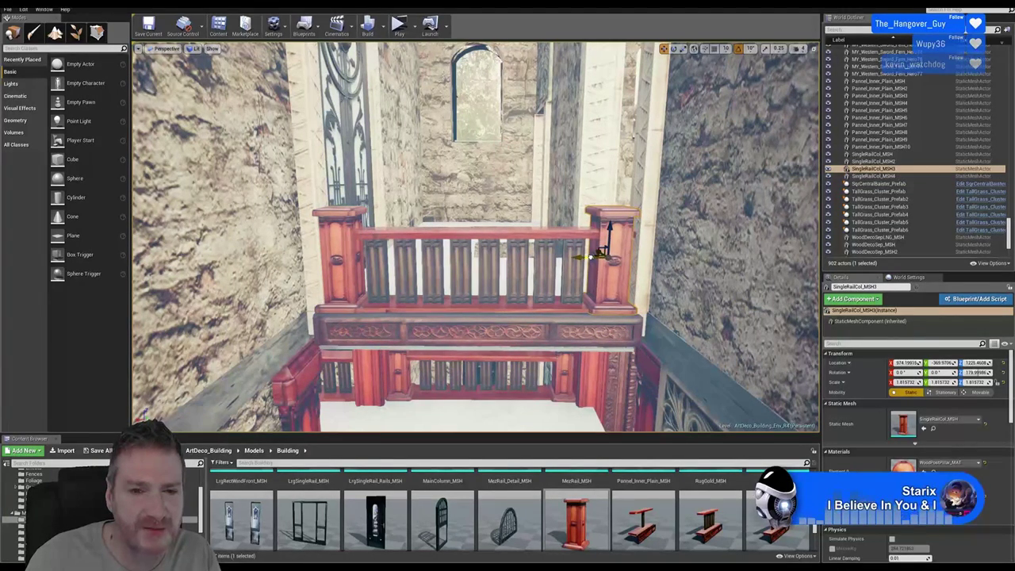
pyautogui.moveTo(589, 257); pyautogui.dragTo(527, 254, button='right')
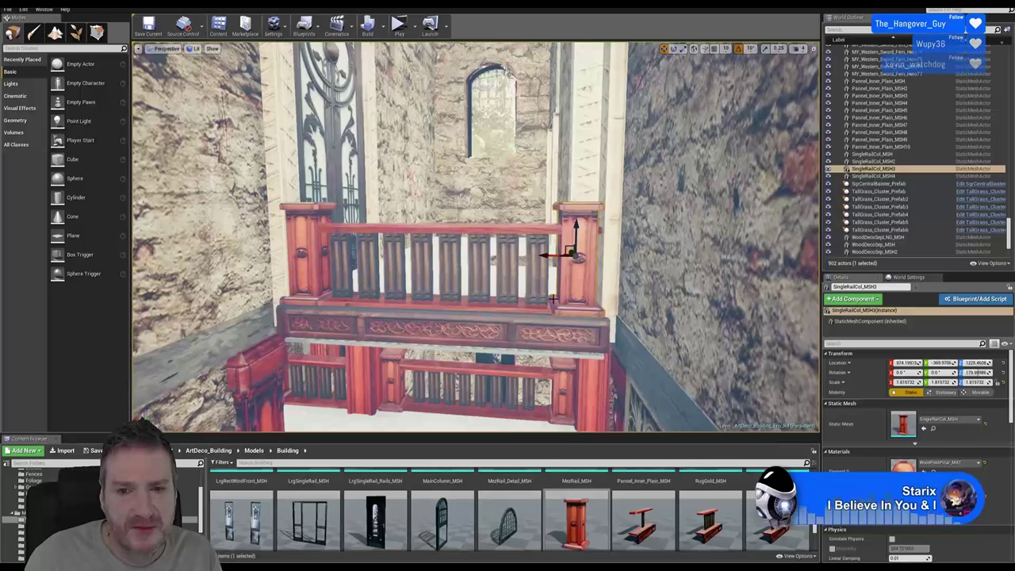
pyautogui.moveTo(549, 255); pyautogui.dragTo(556, 257)
pyautogui.moveTo(556, 256); pyautogui.dragTo(516, 298, button='right')
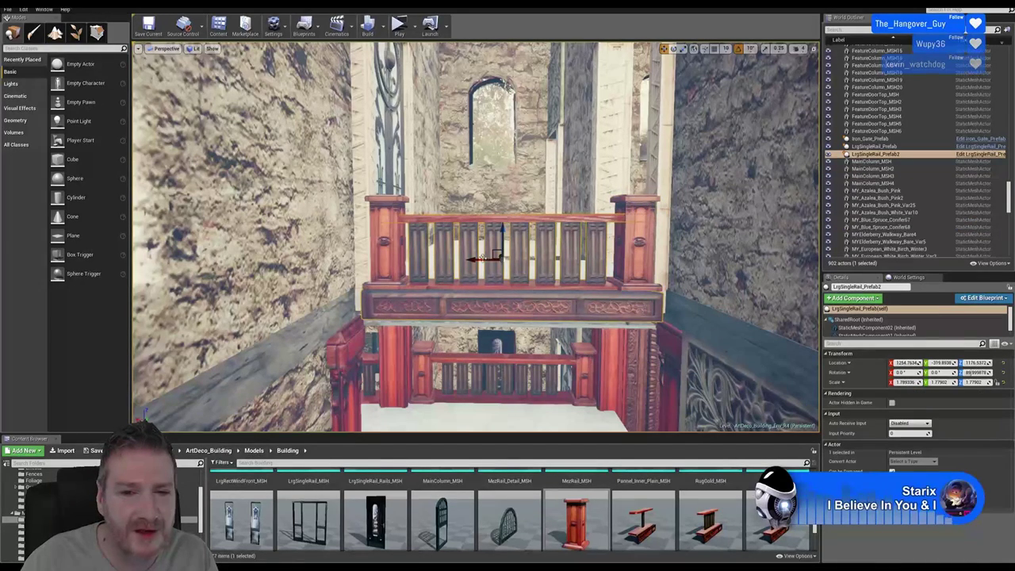
# Nudge the LrgSingleRail_Prefab2 railing slightly along X between its posts, toward X 1260.61
pyautogui.moveTo(479, 258); pyautogui.dragTo(483, 258)
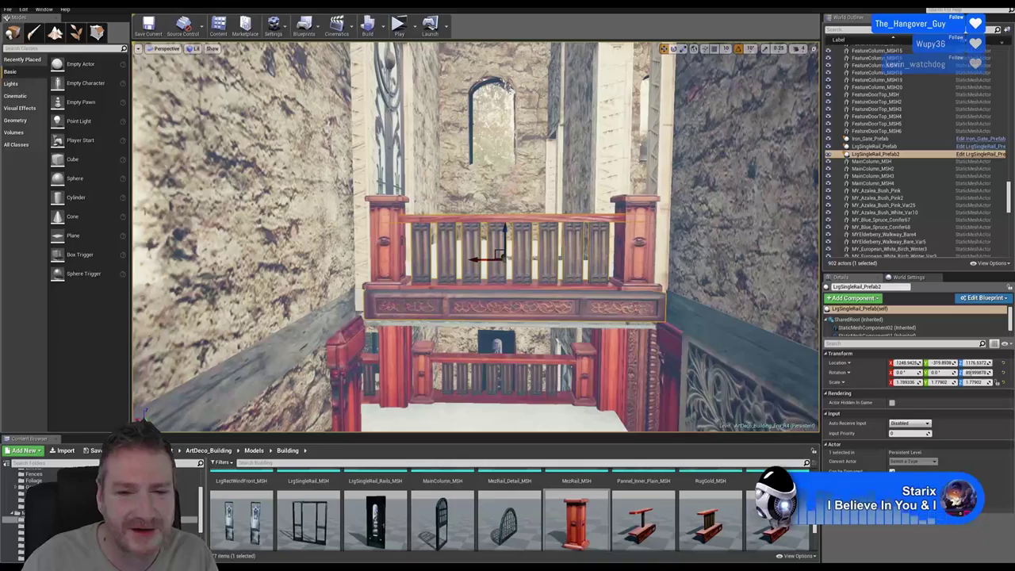
pyautogui.moveTo(483, 258); pyautogui.dragTo(611, 324, button='right')
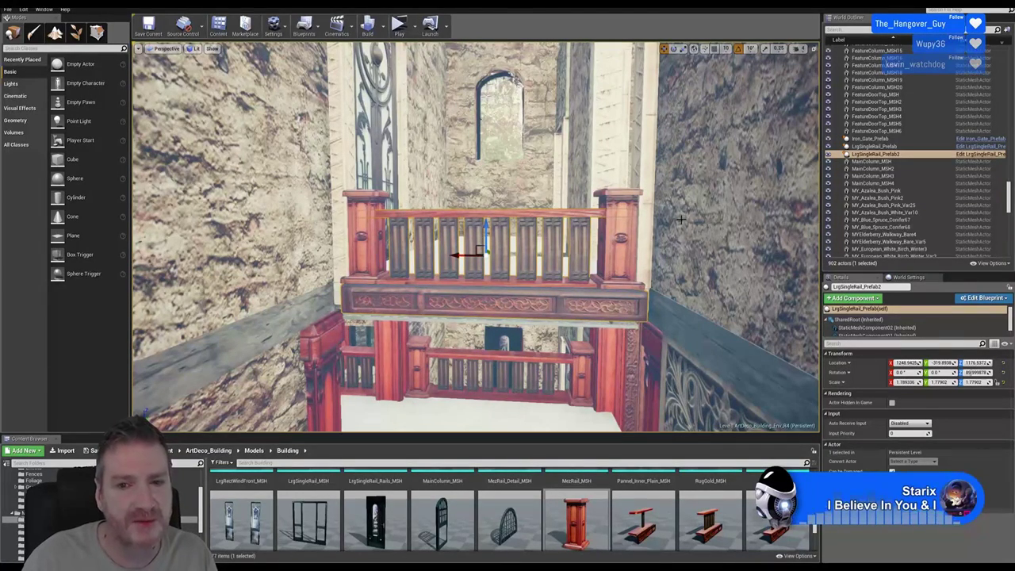
pyautogui.scroll(1, 476, 238)
pyautogui.scroll(2, 476, 238)
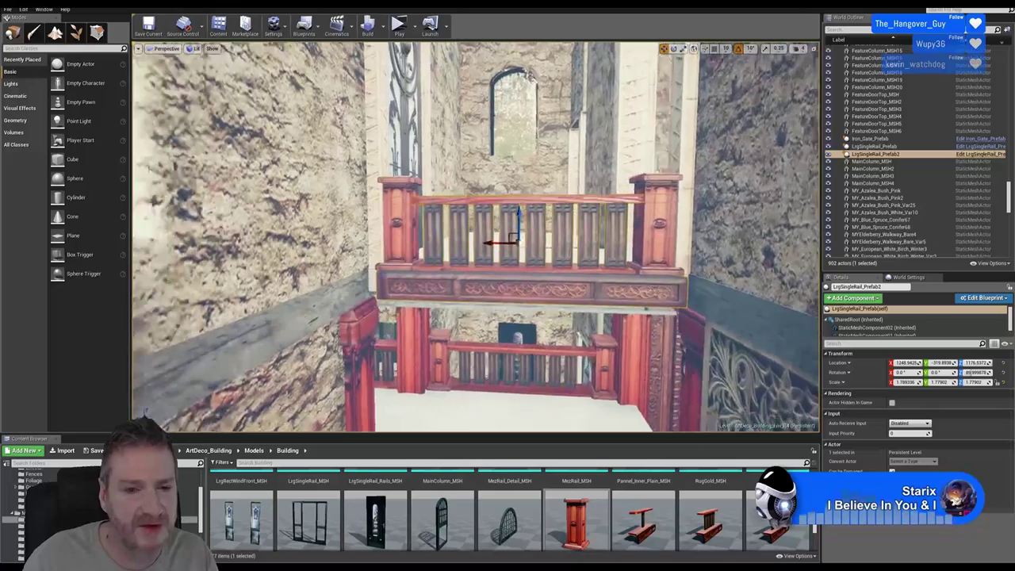
pyautogui.scroll(-2, 476, 238)
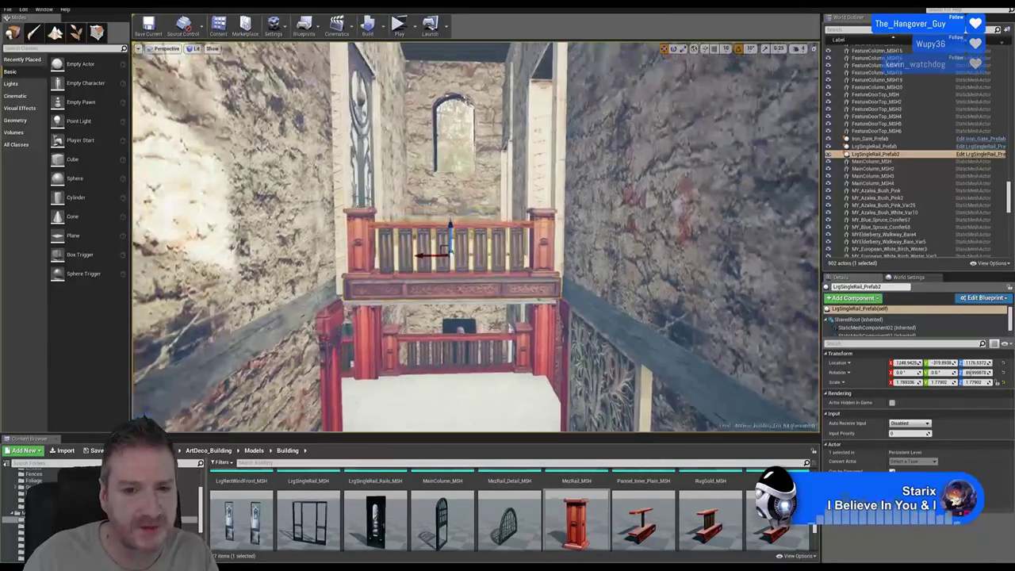
pyautogui.scroll(1, 476, 238)
pyautogui.scroll(6, 476, 238)
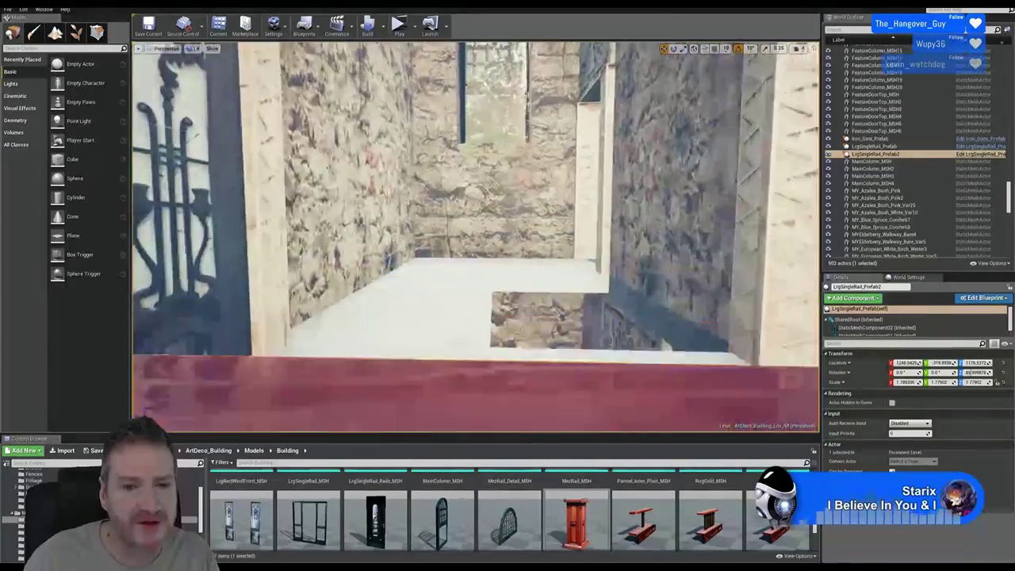
# Frame the railing, view it from above, check the left post, and reselect LrgSingleRail_Prefab2
pyautogui.press('f')
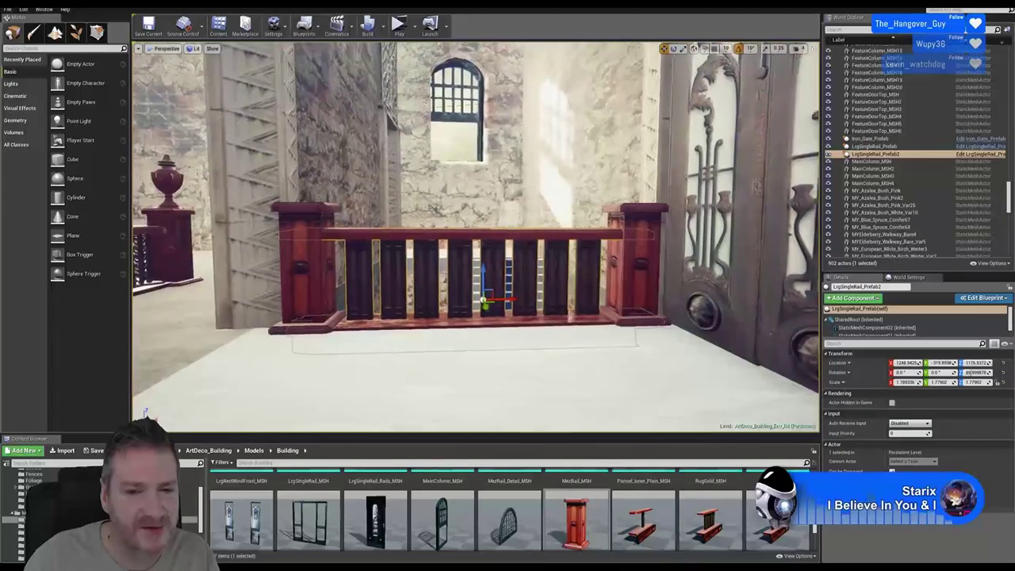
pyautogui.moveTo(476, 238)
pyautogui.mouseDown(button='right')
pyautogui.moveTo(507, 238)
pyautogui.moveTo(480, 246)
pyautogui.mouseUp(button='right')
pyautogui.keyDown('alt'); pyautogui.moveTo(480, 246); pyautogui.dragTo(405, 277); pyautogui.keyUp('alt')
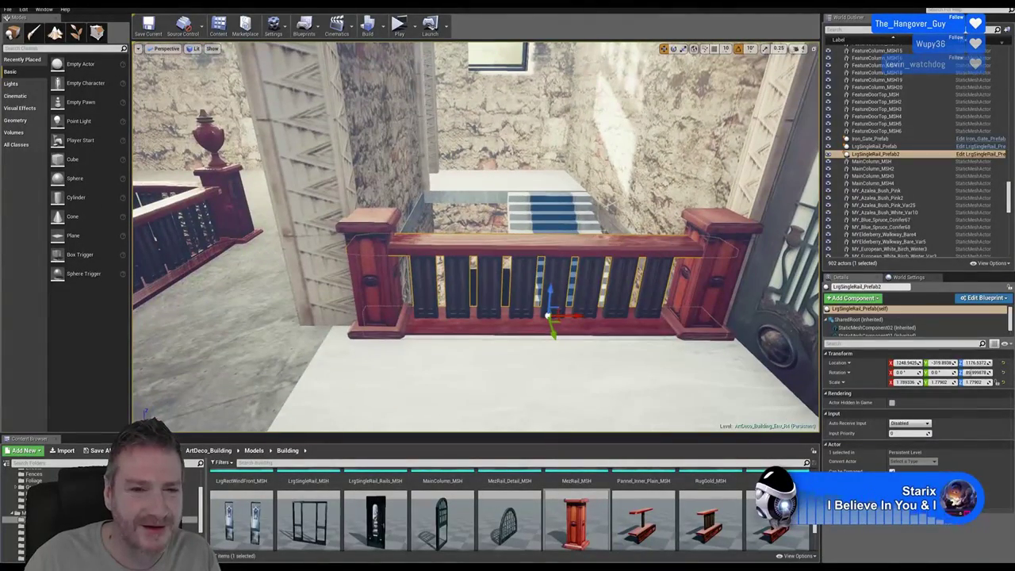
pyautogui.click(386, 223)
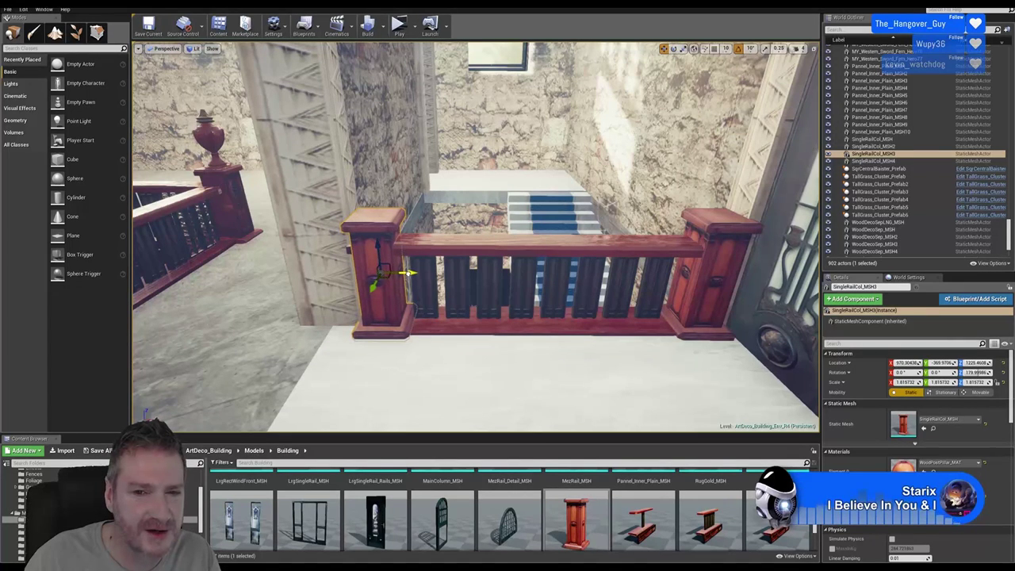
pyautogui.click(596, 272)
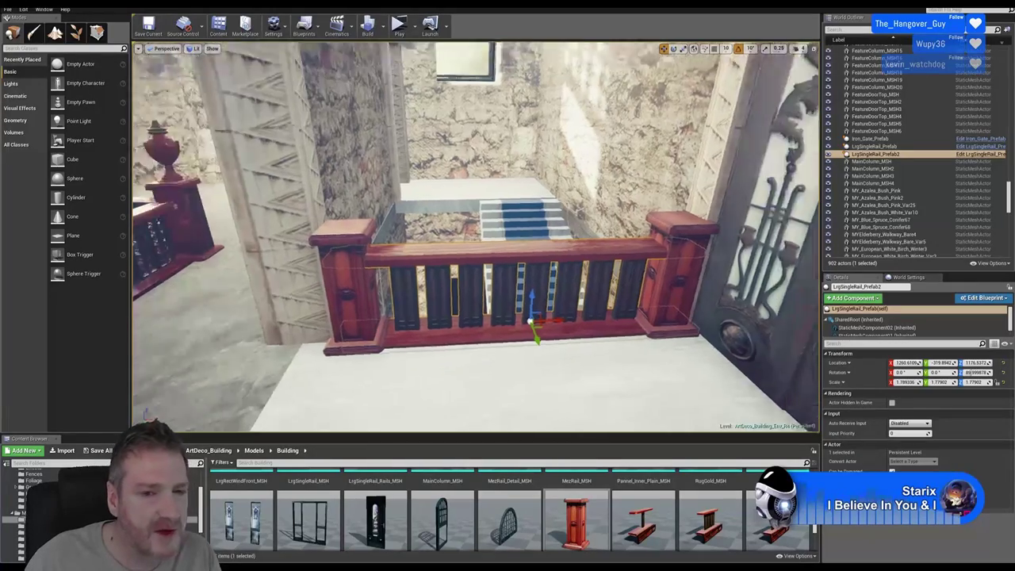
pyautogui.moveTo(476, 238)
pyautogui.mouseDown(button='right')
pyautogui.moveTo(559, 233)
pyautogui.moveTo(421, 253)
pyautogui.moveTo(492, 247)
pyautogui.moveTo(476, 285)
pyautogui.moveTo(523, 247)
pyautogui.moveTo(488, 228)
pyautogui.mouseUp(button='right')
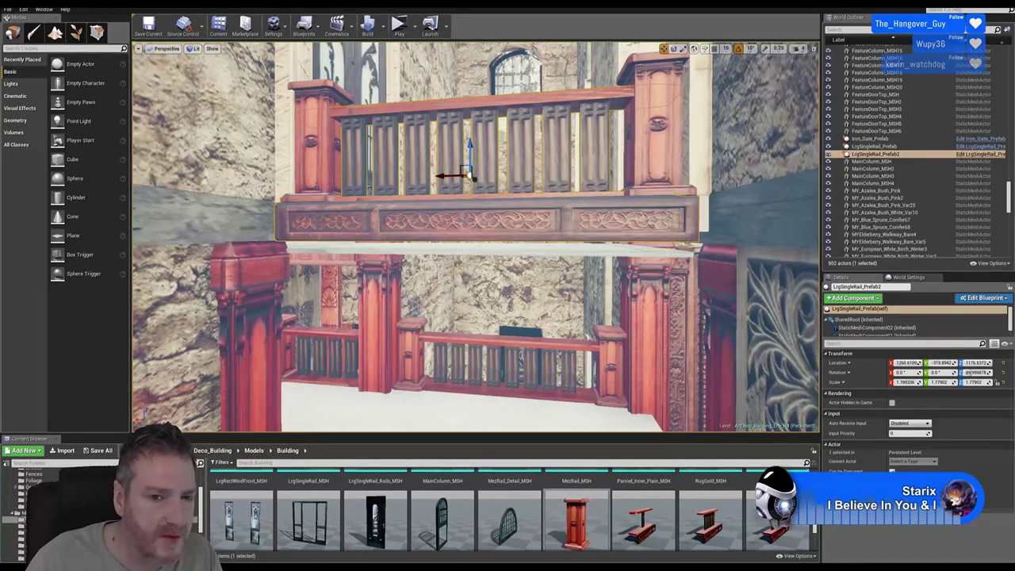
pyautogui.moveTo(488, 229); pyautogui.dragTo(482, 226, button='right')
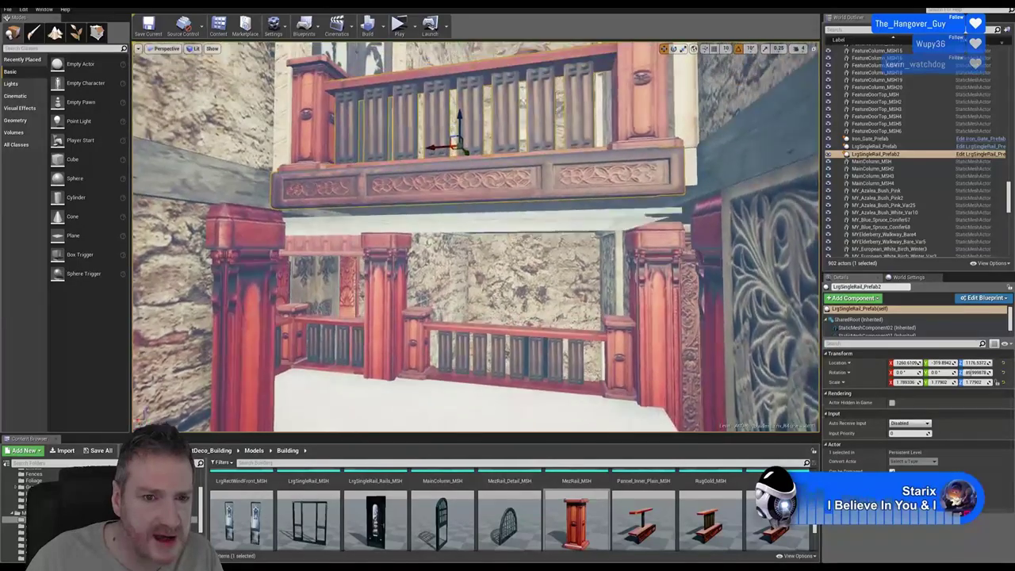
pyautogui.moveTo(483, 226); pyautogui.dragTo(482, 226, button='right')
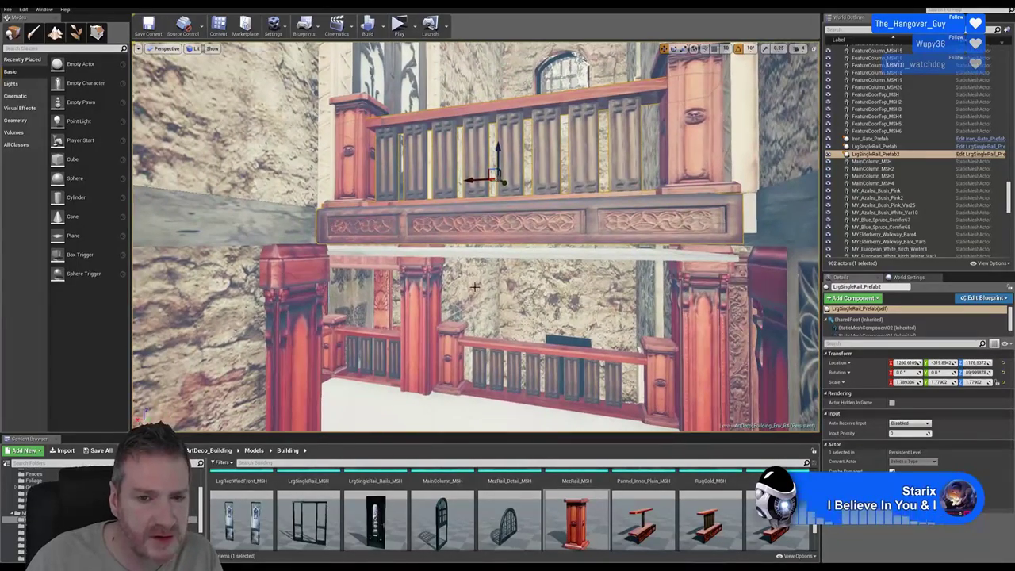
pyautogui.moveTo(491, 296); pyautogui.dragTo(491, 296, button='right')
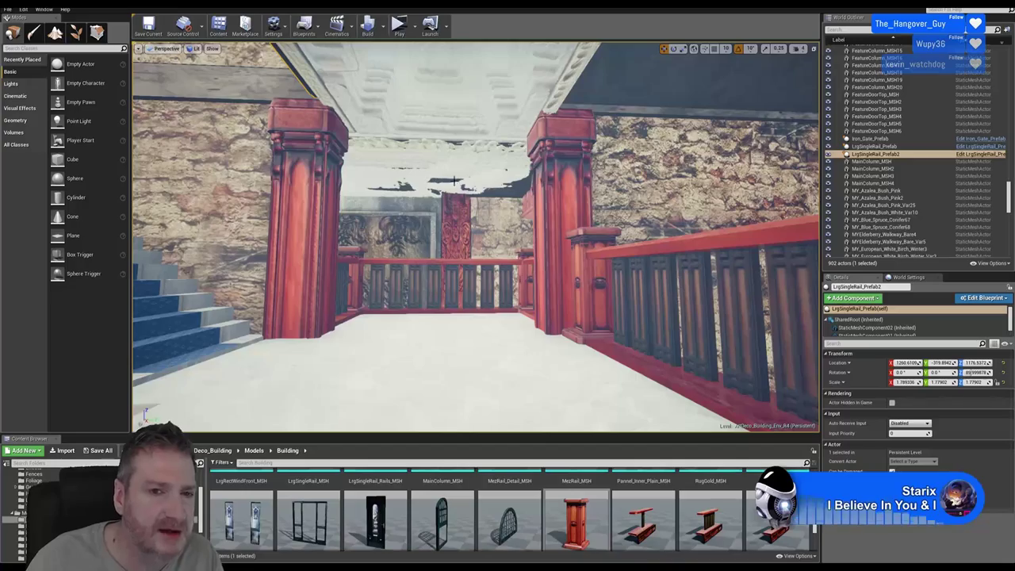
pyautogui.moveTo(490, 296); pyautogui.dragTo(491, 296, button='right')
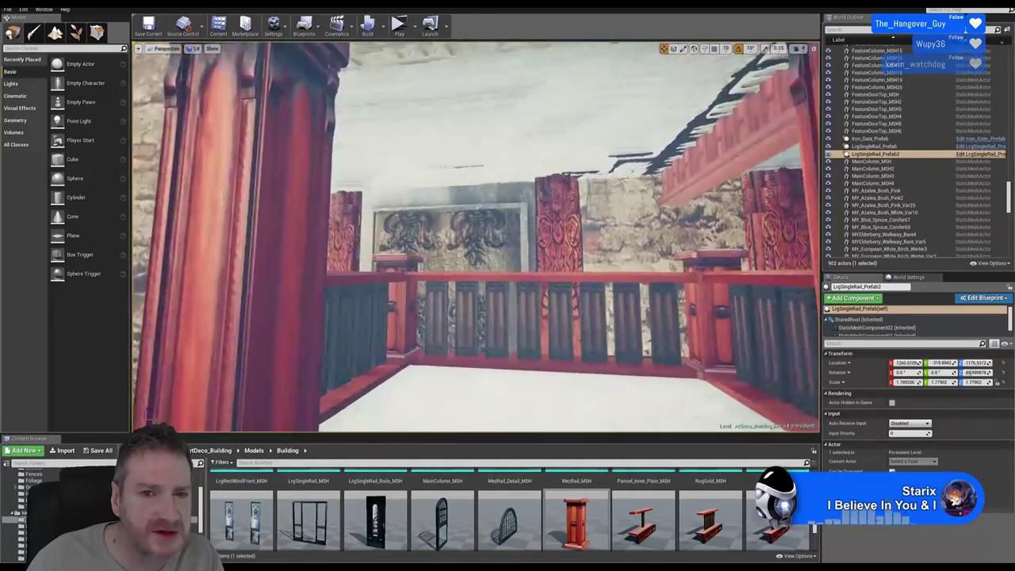
pyautogui.moveTo(491, 295); pyautogui.dragTo(491, 296, button='right')
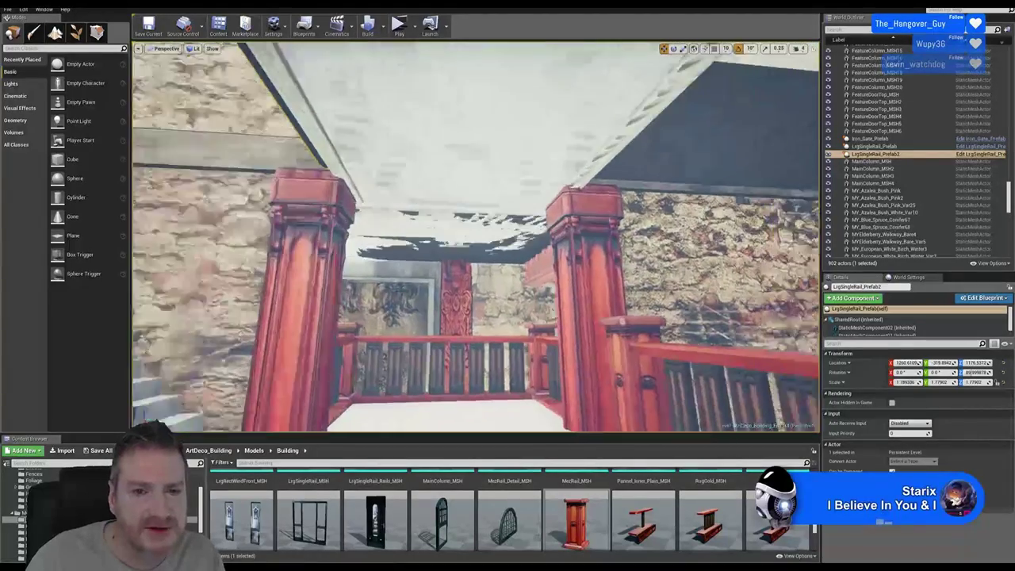
pyautogui.moveTo(476, 238); pyautogui.dragTo(540, 254, button='right')
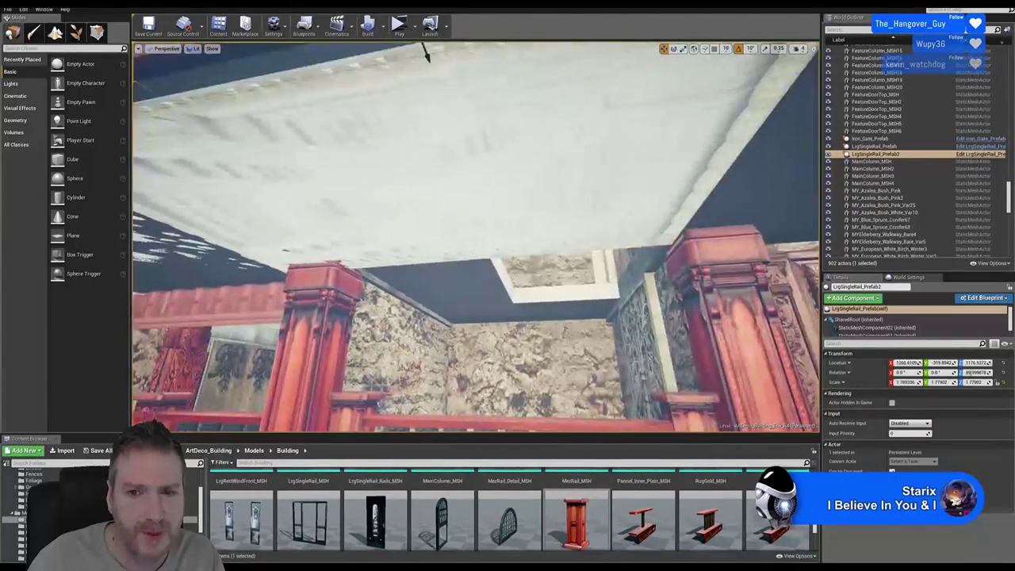
pyautogui.moveTo(539, 254); pyautogui.dragTo(490, 191, button='right')
# Shrink the CeilingMainRoom_MSH3 slab along X and move it along X under the balcony
pyautogui.click(500, 194)
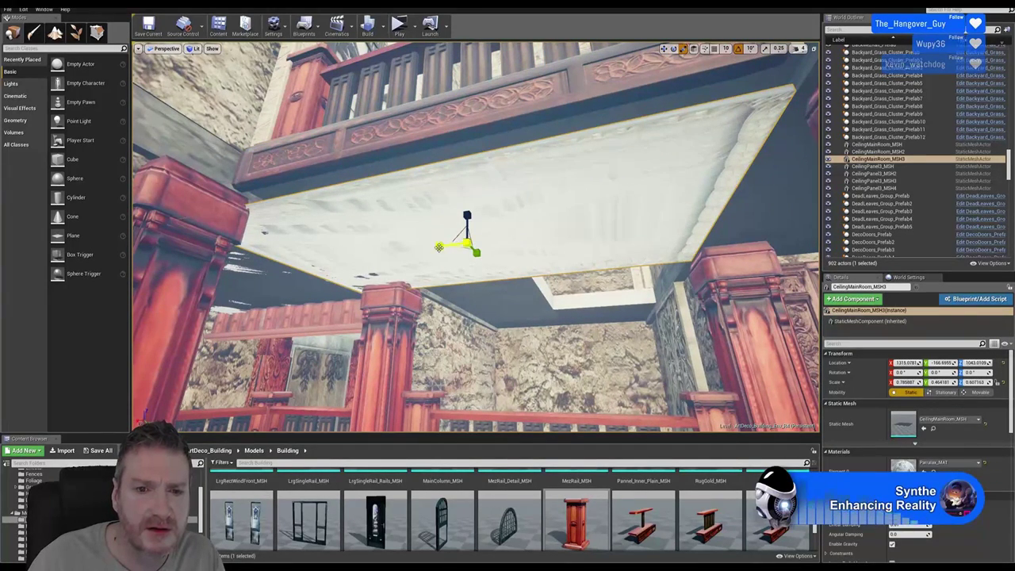
pyautogui.moveTo(439, 247); pyautogui.dragTo(456, 247)
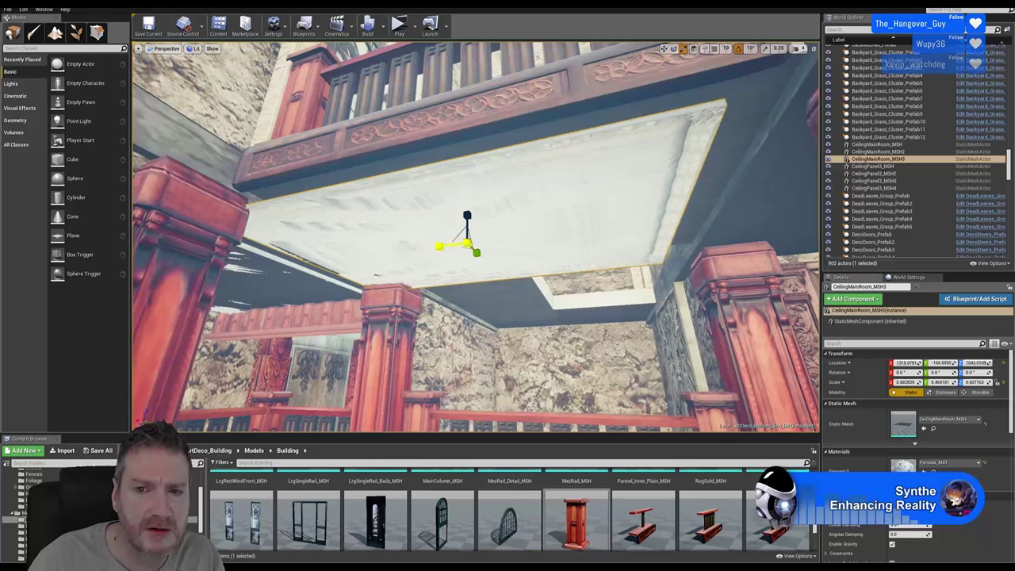
pyautogui.click(664, 48)
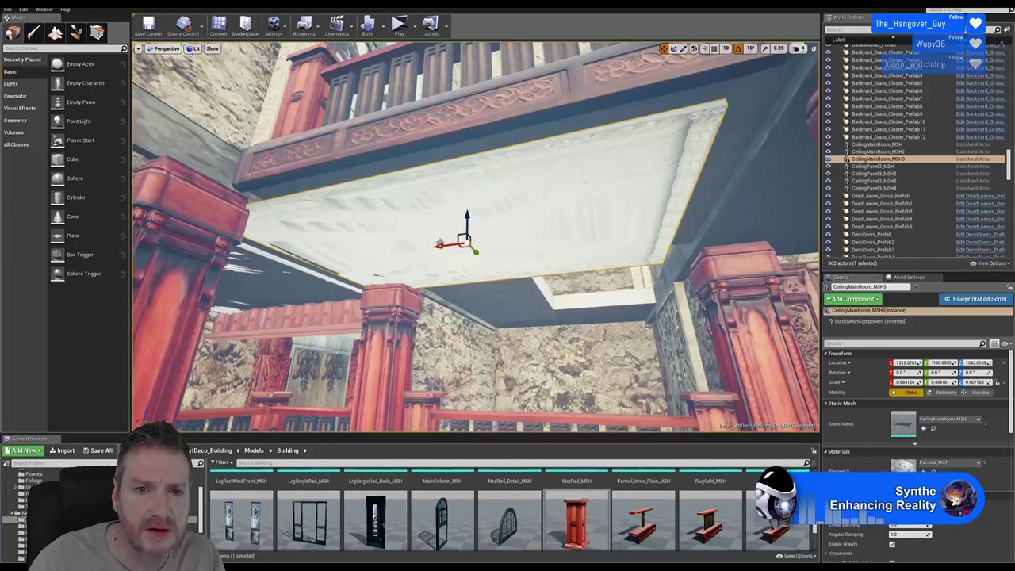
pyautogui.moveTo(445, 245); pyautogui.dragTo(499, 213)
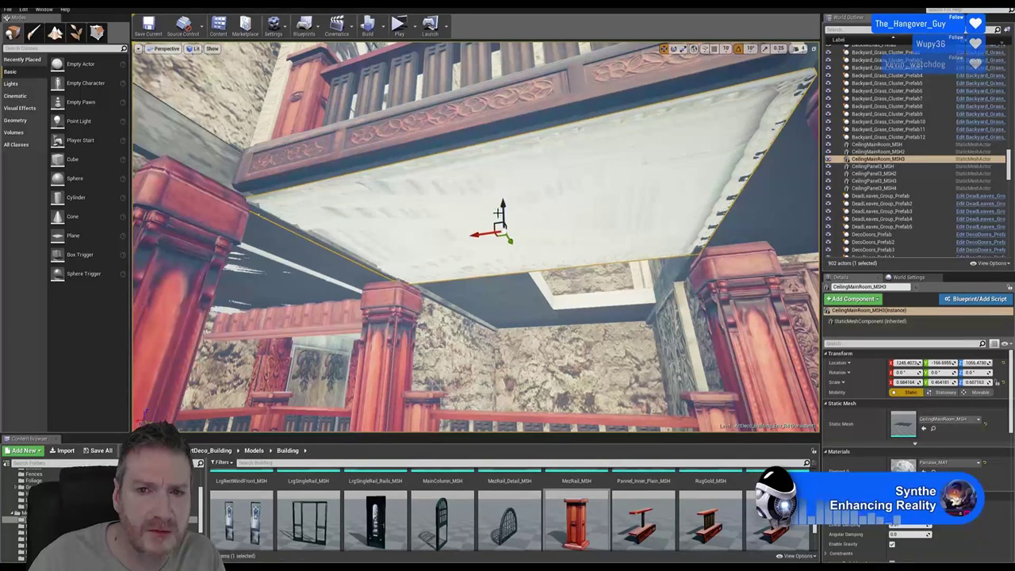
# Fine-tune the slab to X 1234.79, Y -178.01, lowering it slightly and narrowing X more
pyautogui.moveTo(499, 212); pyautogui.dragTo(499, 114, button='right')
pyautogui.moveTo(433, 354); pyautogui.dragTo(433, 355, button='right')
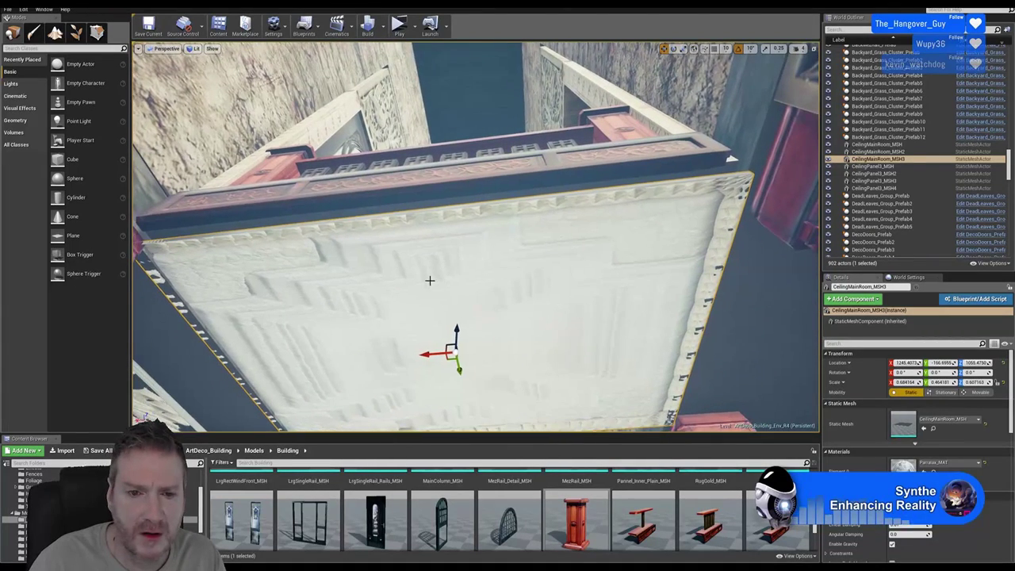
pyautogui.moveTo(433, 354); pyautogui.dragTo(440, 351)
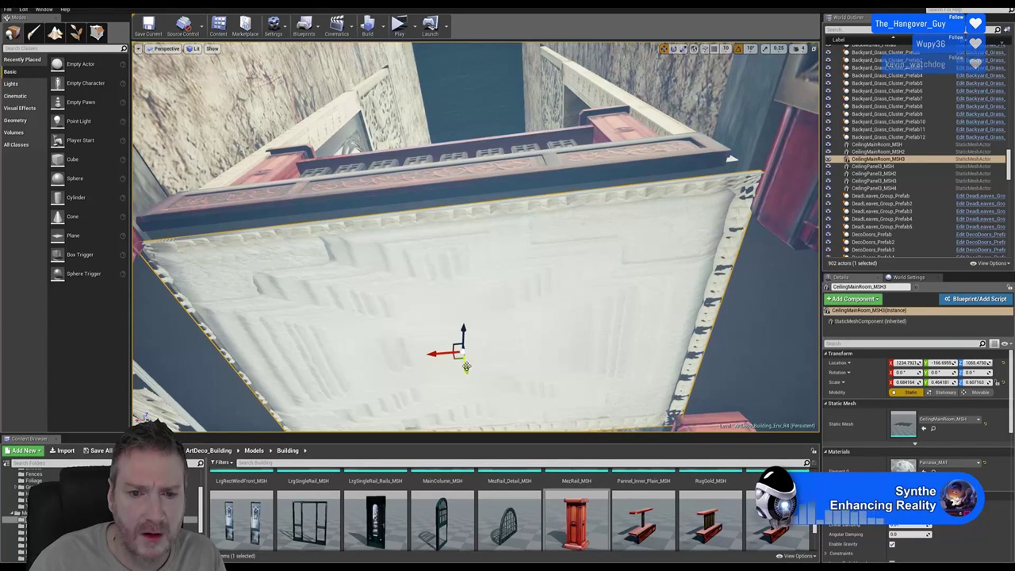
pyautogui.moveTo(466, 367); pyautogui.dragTo(469, 364)
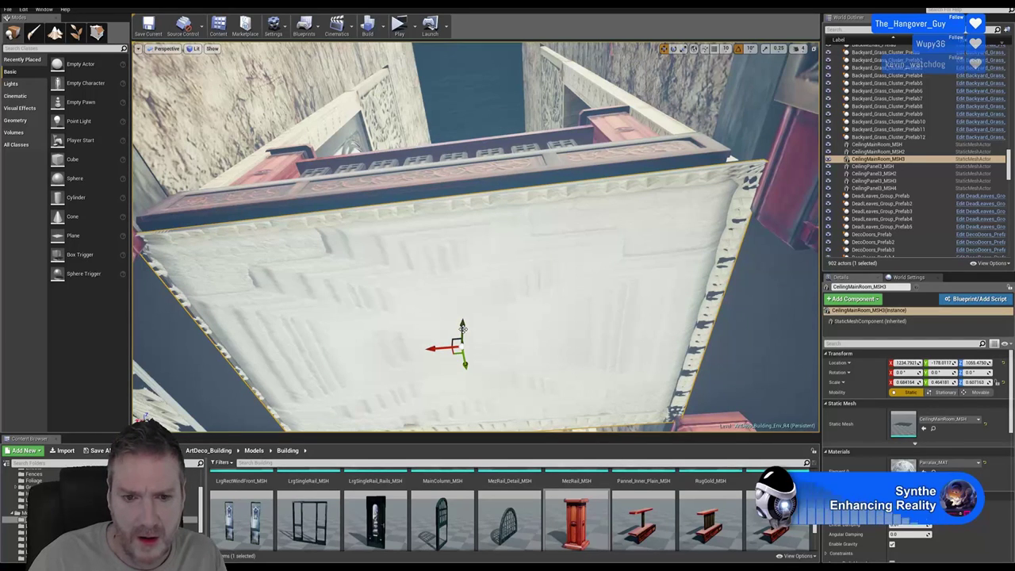
pyautogui.moveTo(462, 327); pyautogui.dragTo(463, 335)
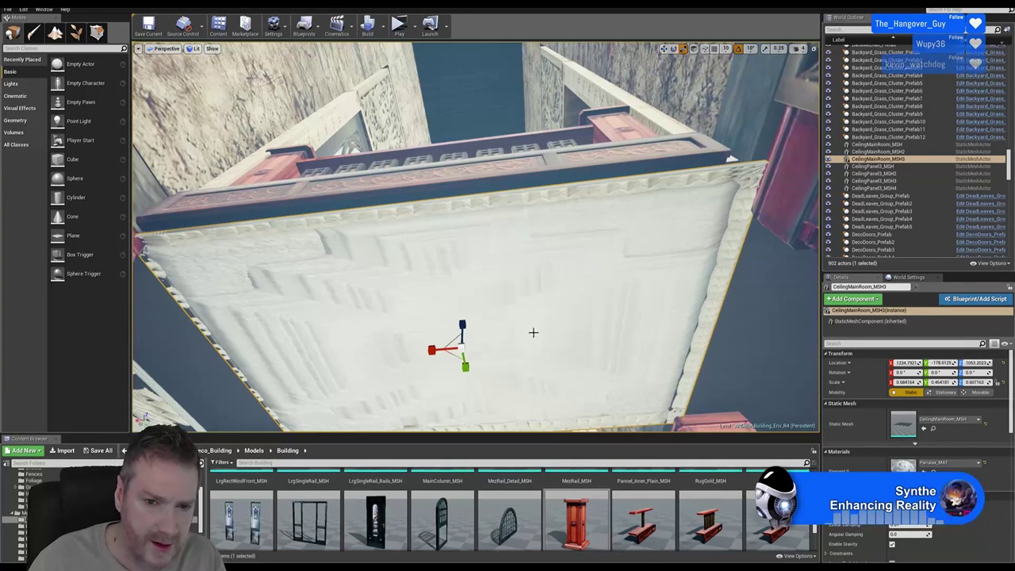
pyautogui.moveTo(433, 350); pyautogui.dragTo(435, 351)
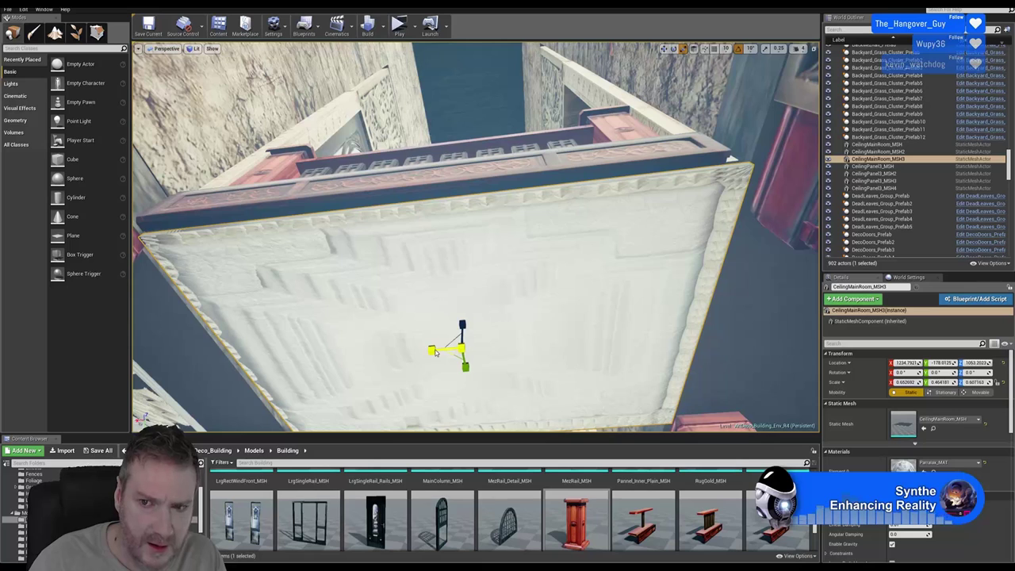
# Nudge the ceiling slab along X and raise it to about Z 1061.4 under the balcony
pyautogui.click(665, 49)
pyautogui.moveTo(431, 349); pyautogui.dragTo(434, 350)
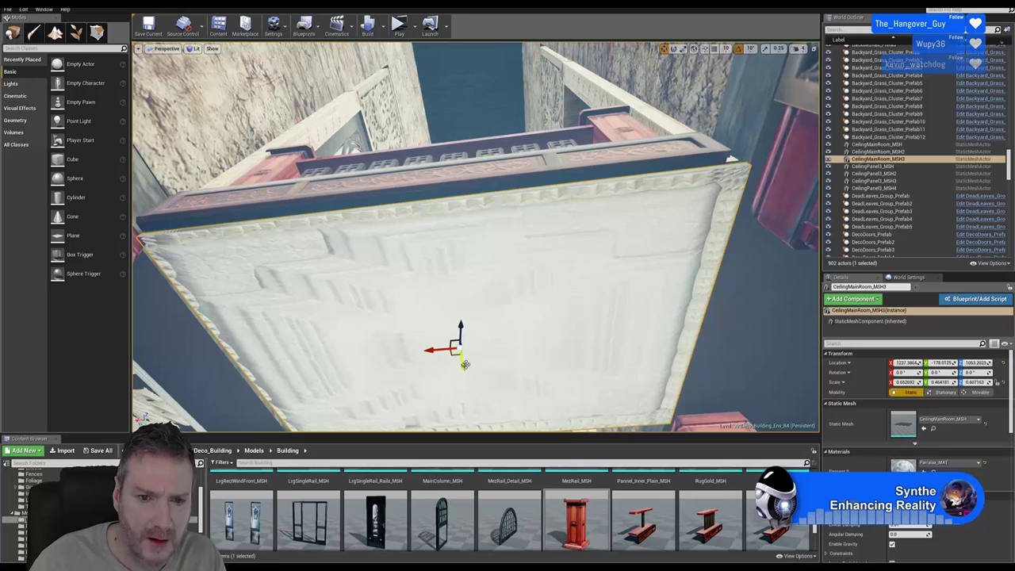
pyautogui.moveTo(463, 329)
pyautogui.mouseDown()
pyautogui.moveTo(473, 322)
pyautogui.moveTo(464, 328)
pyautogui.mouseUp()
pyautogui.moveTo(464, 327); pyautogui.dragTo(444, 289, button='right')
pyautogui.moveTo(476, 238); pyautogui.dragTo(427, 202, button='right')
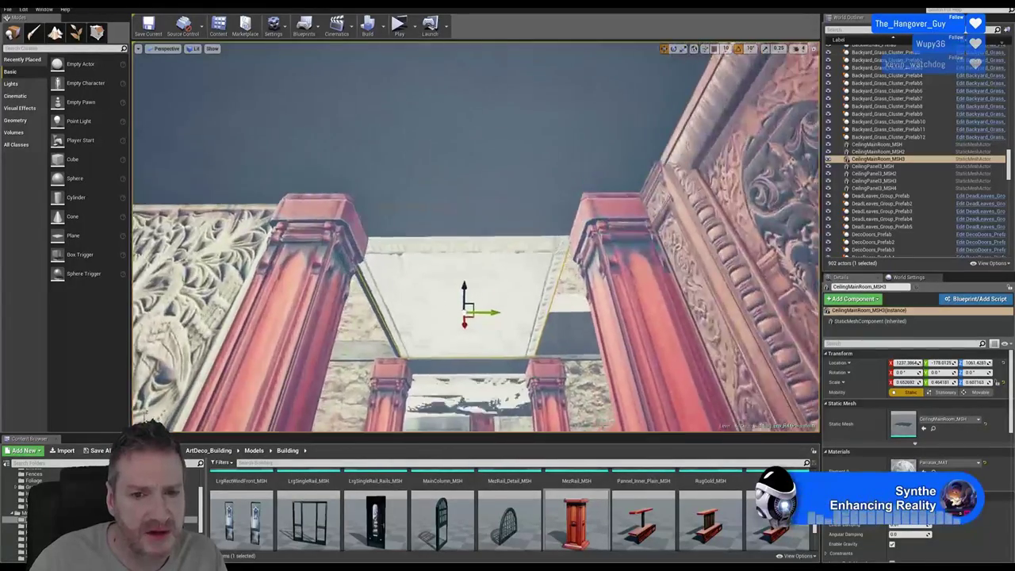
pyautogui.moveTo(427, 203); pyautogui.dragTo(430, 224, button='right')
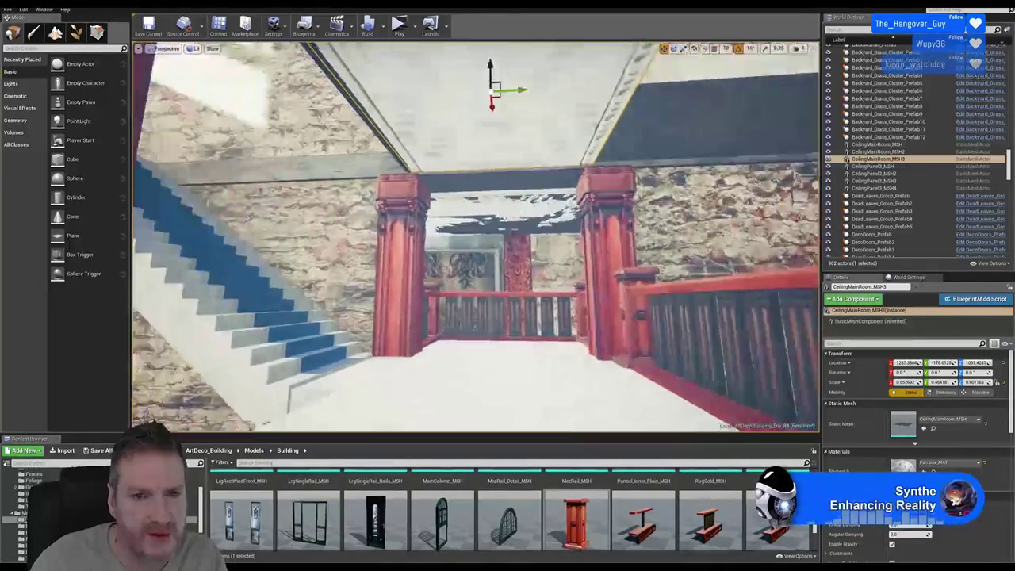
pyautogui.scroll(3, 622, 325)
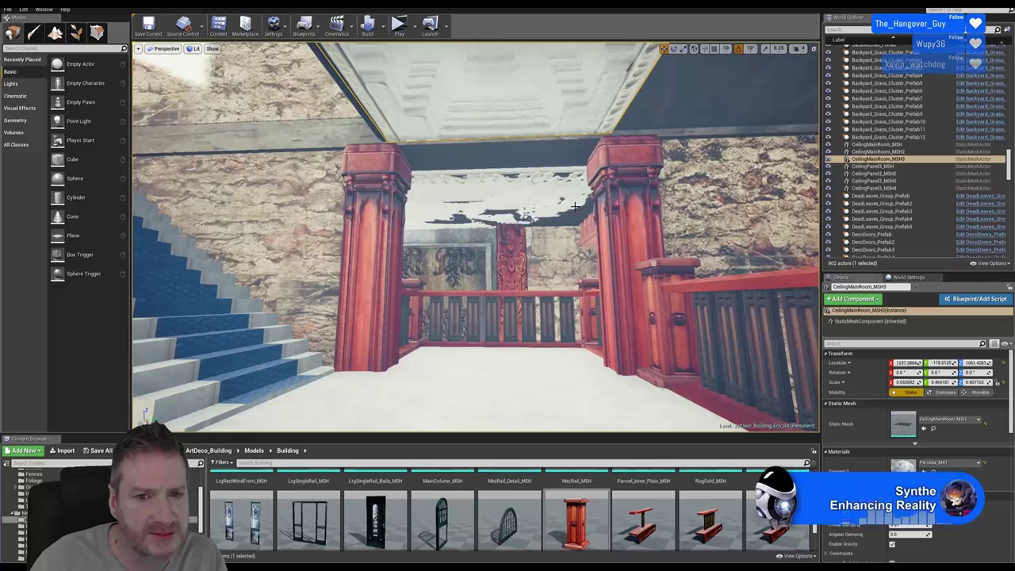
pyautogui.press('f')
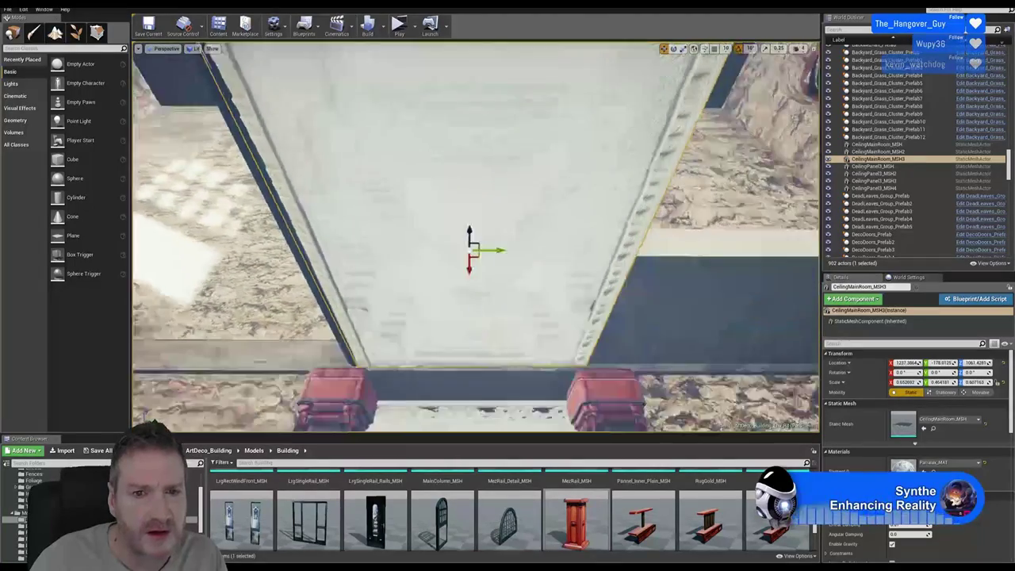
pyautogui.moveTo(481, 264); pyautogui.dragTo(441, 252, button='right')
pyautogui.moveTo(507, 133); pyautogui.dragTo(490, 159, button='right')
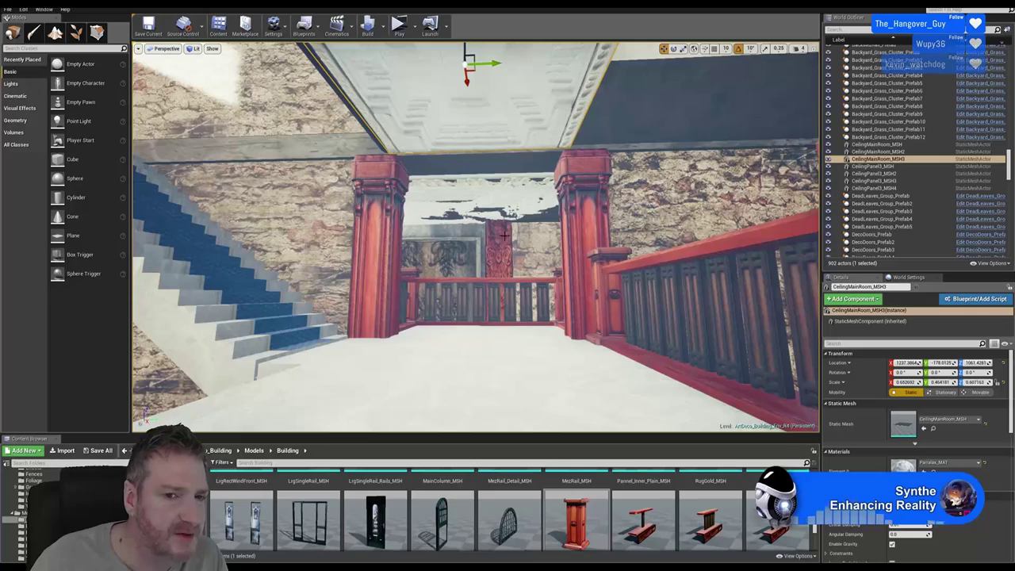
pyautogui.moveTo(517, 277); pyautogui.dragTo(401, 298)
pyautogui.moveTo(650, 199)
pyautogui.mouseDown()
pyautogui.moveTo(626, 200)
pyautogui.moveTo(651, 198)
pyautogui.mouseUp()
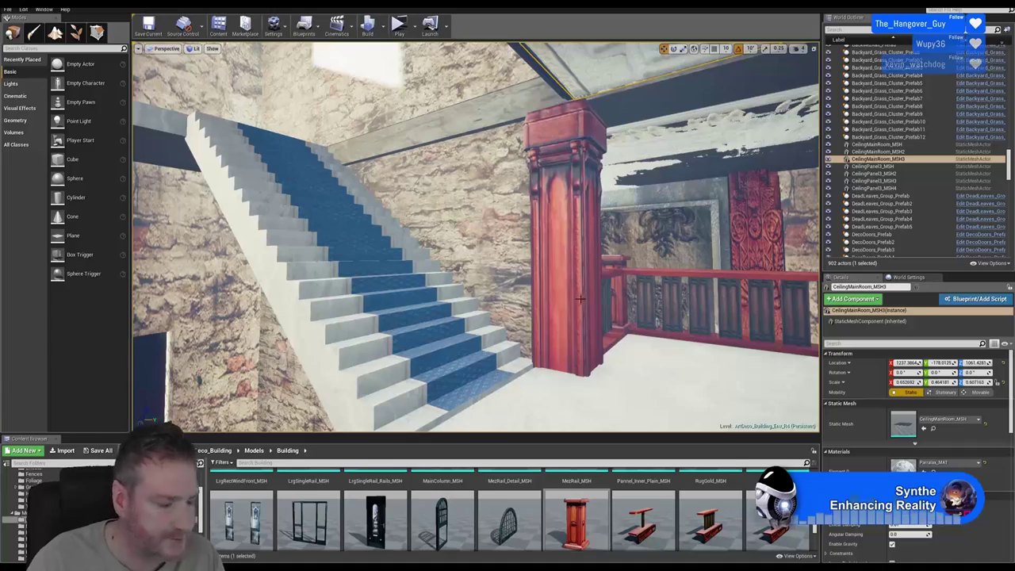
pyautogui.moveTo(476, 238); pyautogui.dragTo(658, 315, button='right')
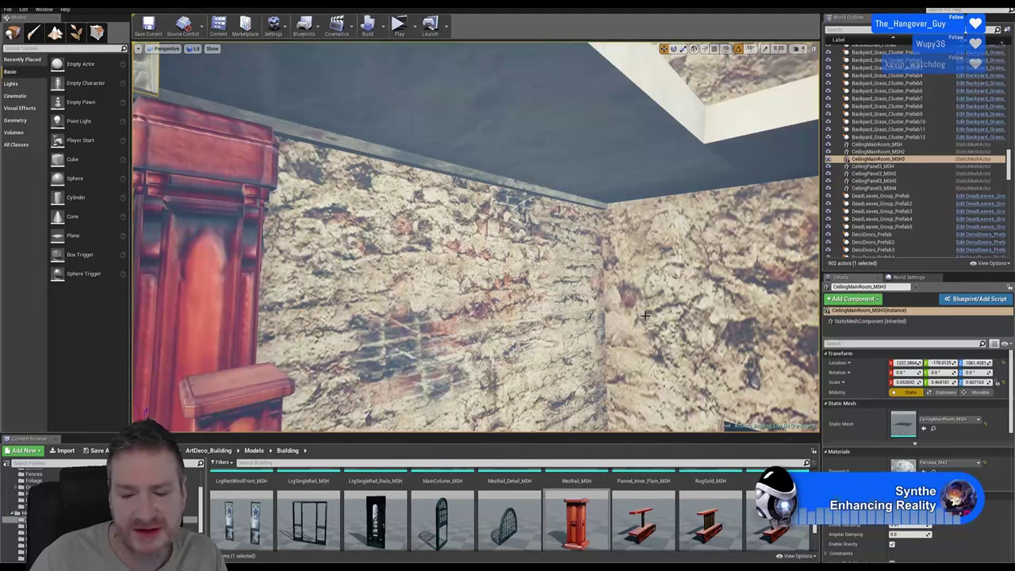
pyautogui.moveTo(490, 362); pyautogui.dragTo(388, 306, button='right')
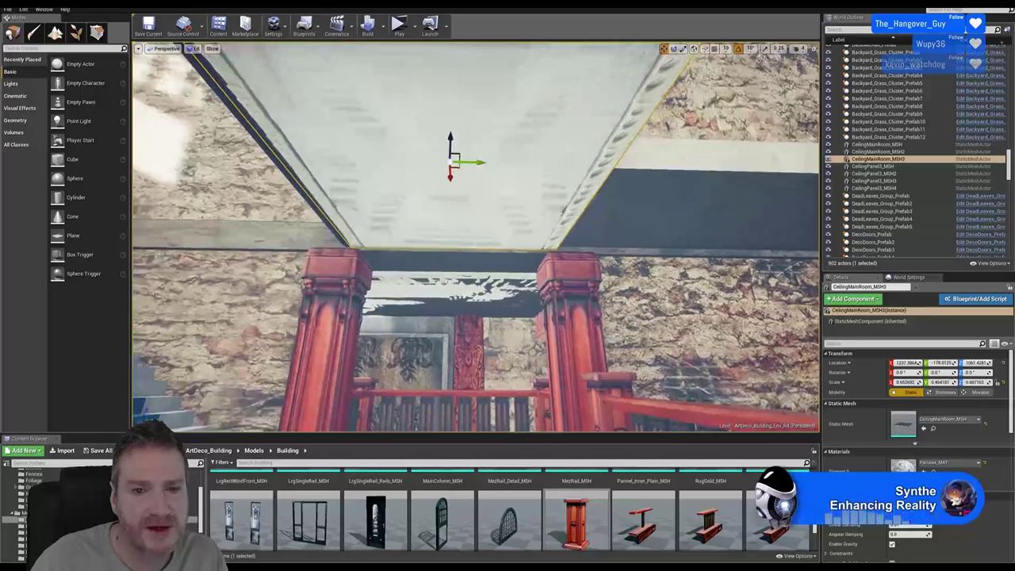
pyautogui.moveTo(583, 256); pyautogui.dragTo(447, 91, button='right')
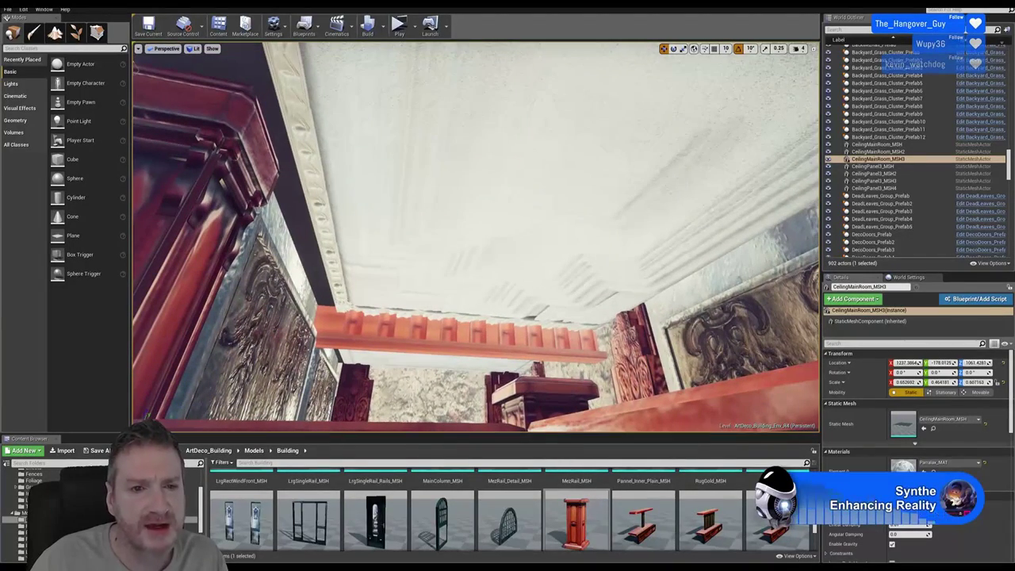
# Shift CeilingMainRoom_MSH2 along X and stretch it slightly along X
pyautogui.click(594, 206)
pyautogui.moveTo(609, 175); pyautogui.dragTo(590, 178)
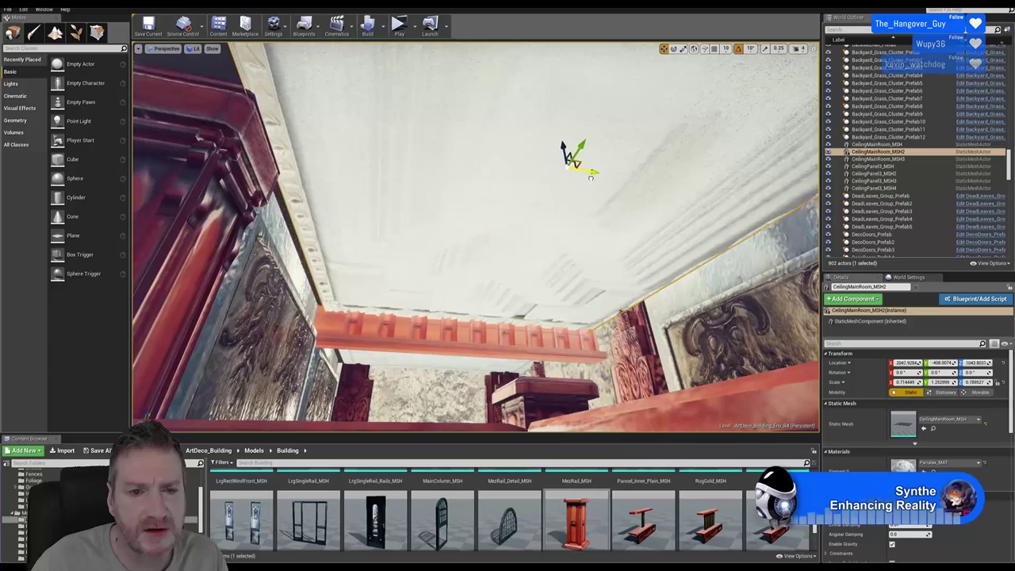
pyautogui.moveTo(590, 178); pyautogui.dragTo(472, 224, button='right')
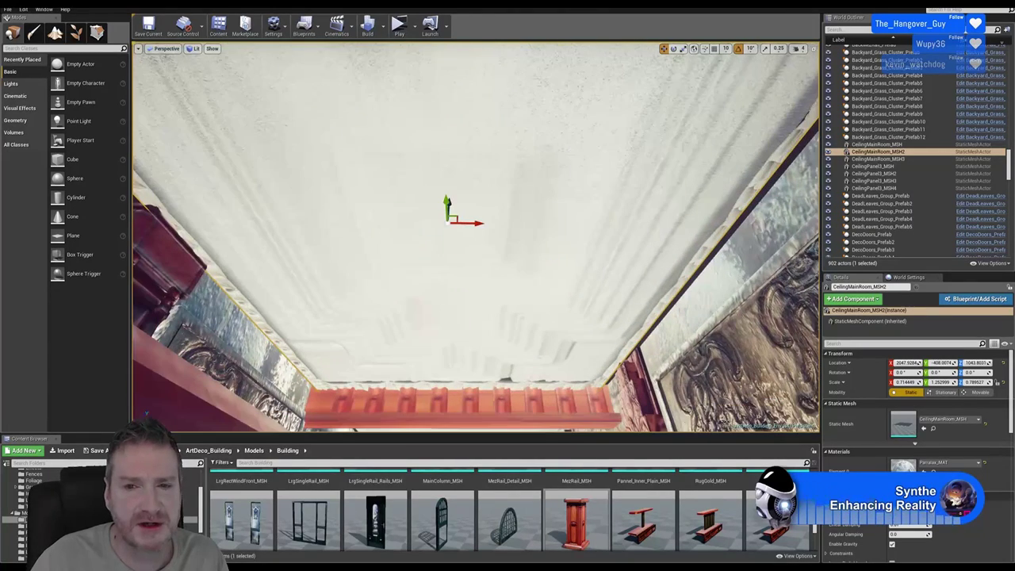
pyautogui.click(684, 49)
pyautogui.moveTo(478, 227); pyautogui.dragTo(478, 224)
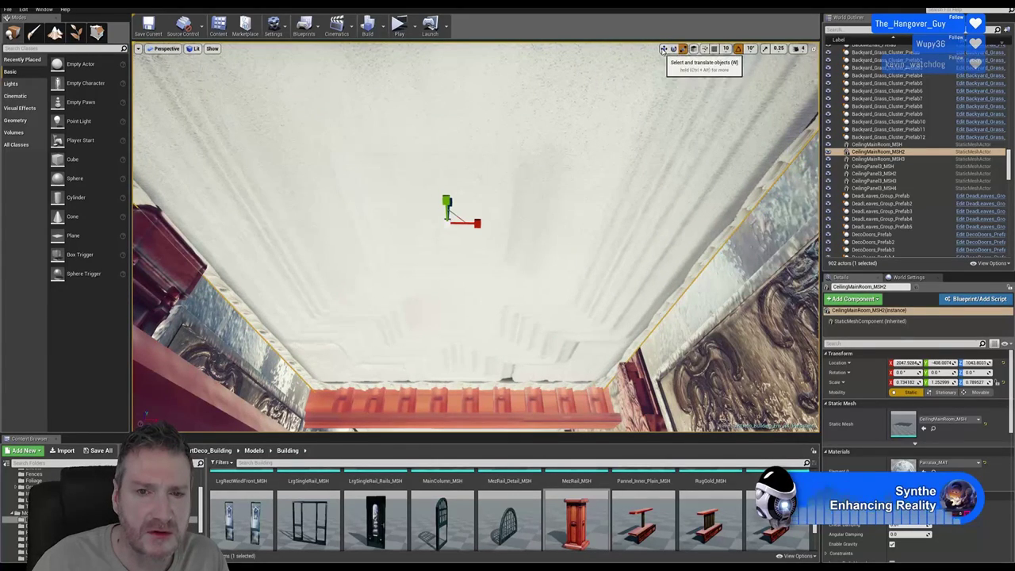
# Lower the ceiling piece a touch to about Location Z 1039.64
pyautogui.click(664, 49)
pyautogui.moveTo(555, 238); pyautogui.dragTo(375, 121, button='right')
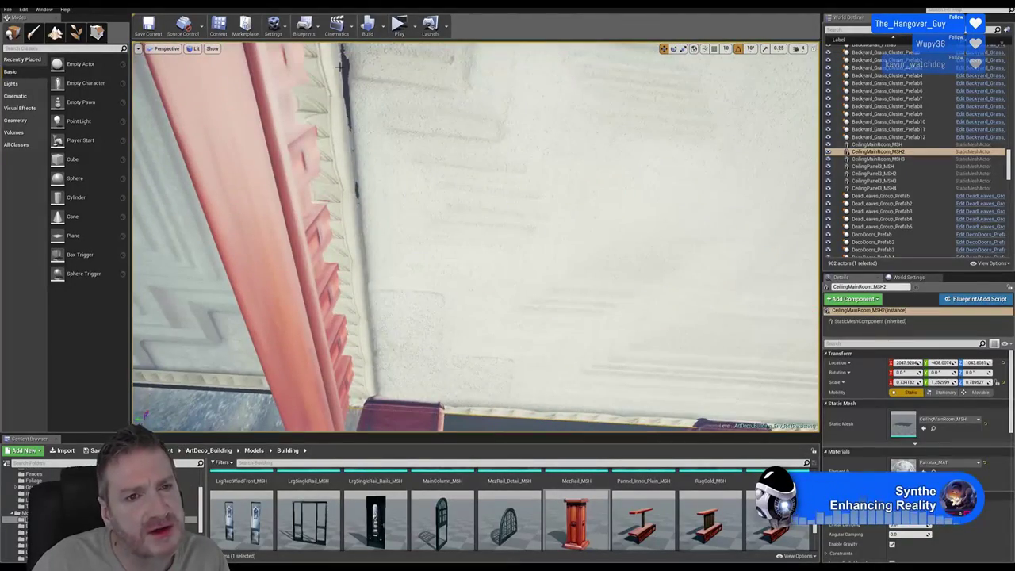
pyautogui.scroll(-5, 522, 166)
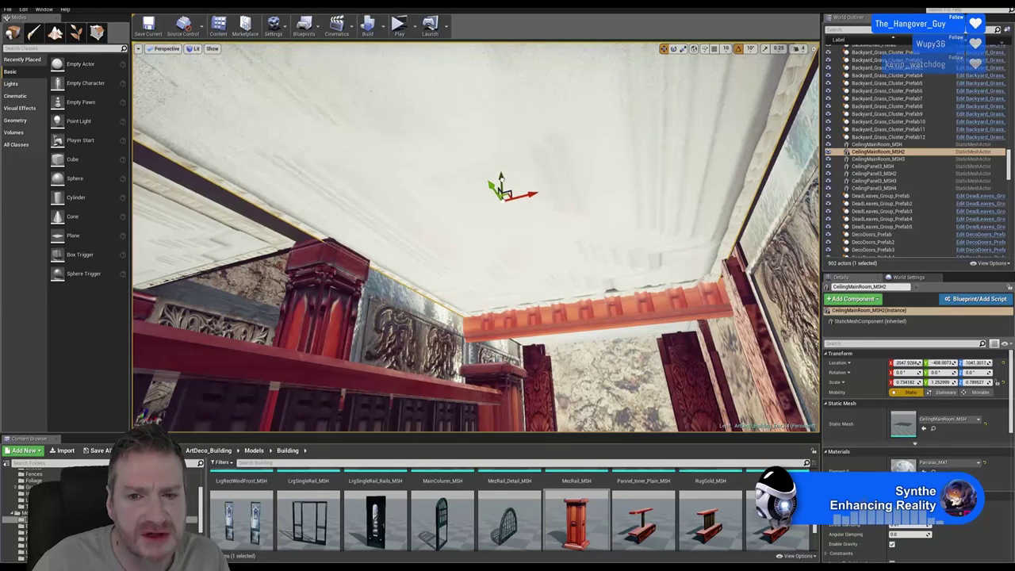
pyautogui.moveTo(500, 181); pyautogui.dragTo(500, 183)
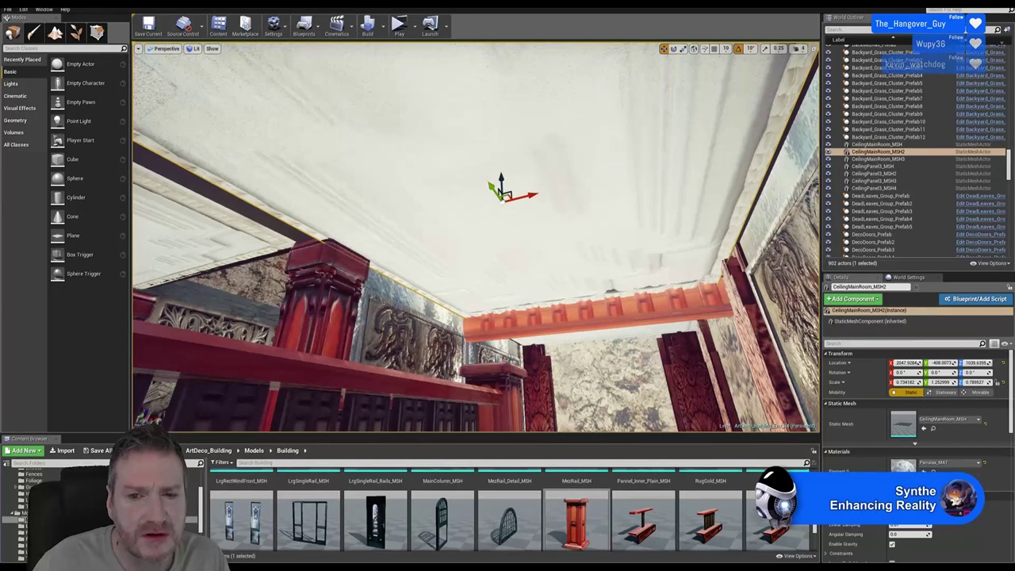
pyautogui.scroll(5, 500, 186)
pyautogui.scroll(-5, 500, 186)
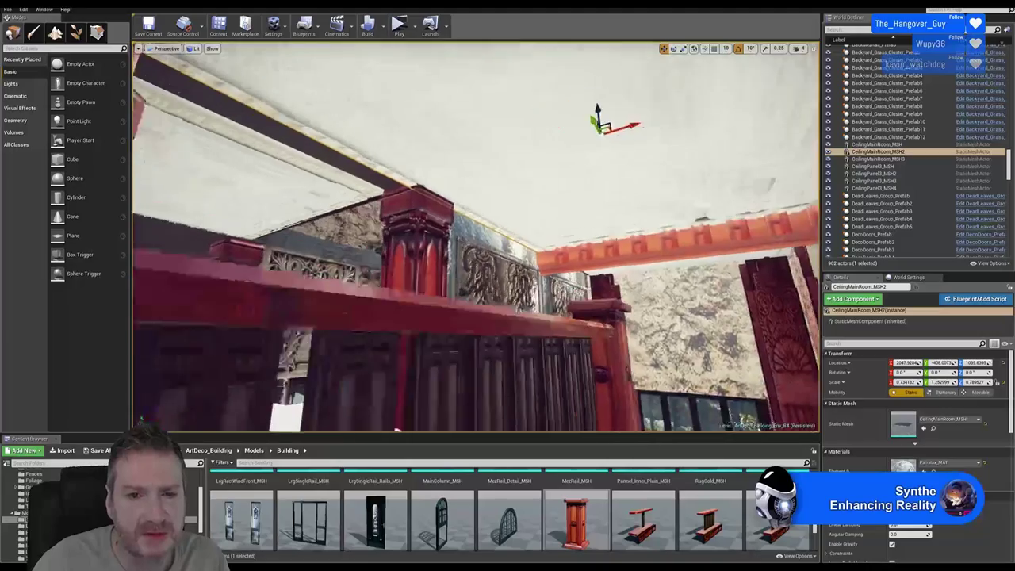
pyautogui.moveTo(500, 187); pyautogui.dragTo(333, 186, button='right')
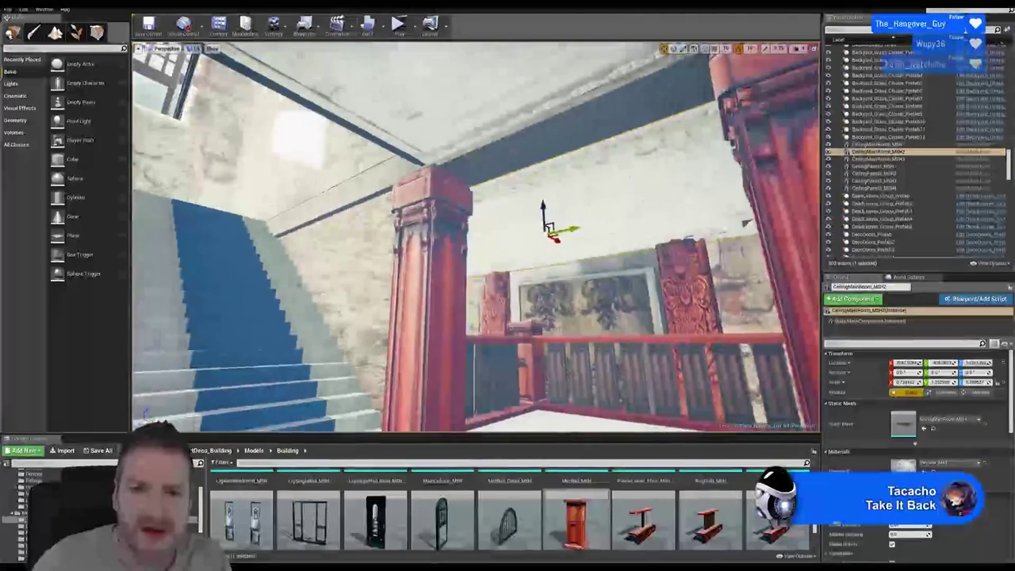
pyautogui.moveTo(626, 209); pyautogui.dragTo(639, 209, button='right')
pyautogui.moveTo(534, 260); pyautogui.dragTo(696, 164, button='right')
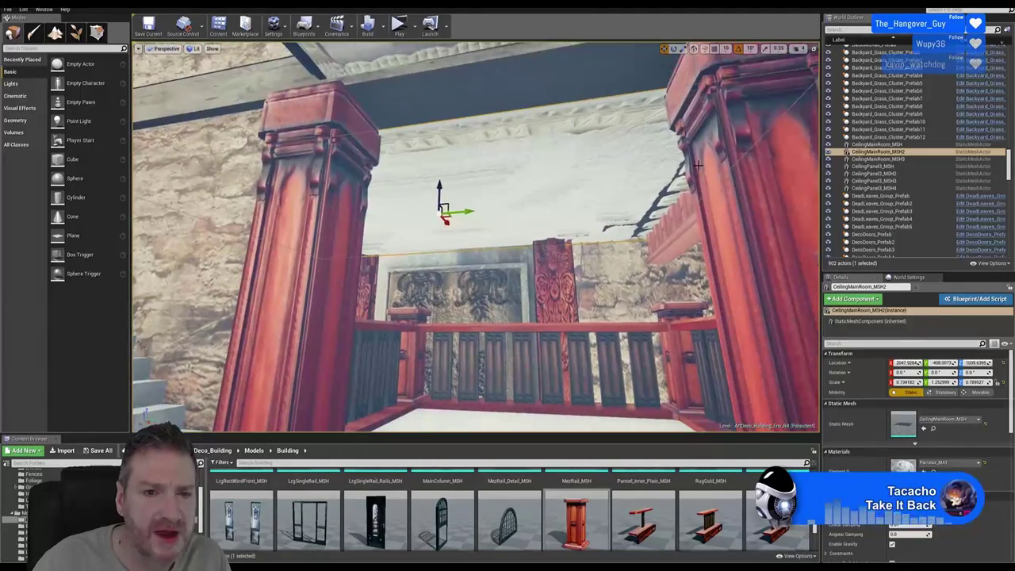
pyautogui.moveTo(636, 205); pyautogui.dragTo(595, 240, button='right')
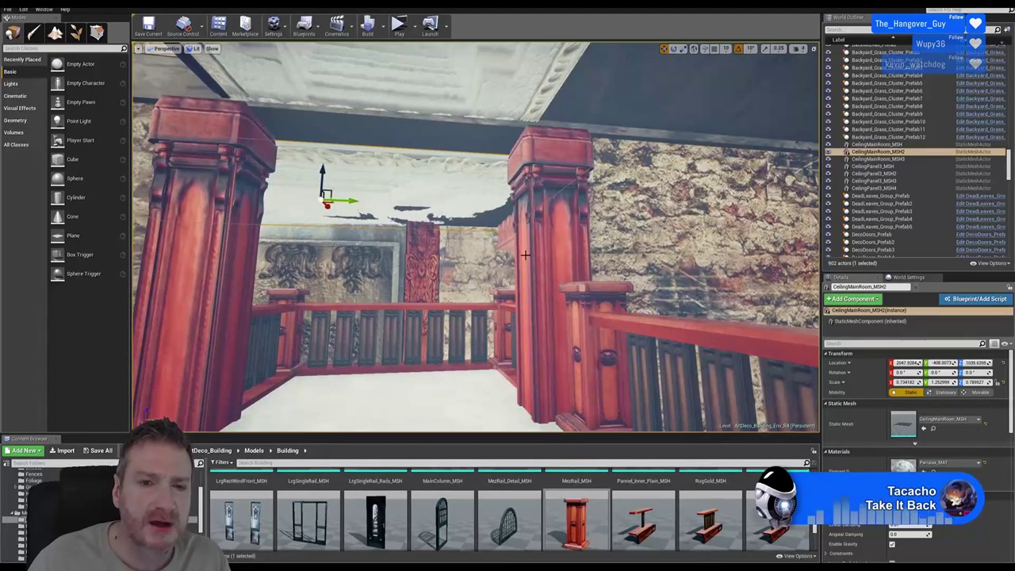
pyautogui.moveTo(525, 254); pyautogui.dragTo(498, 231, button='right')
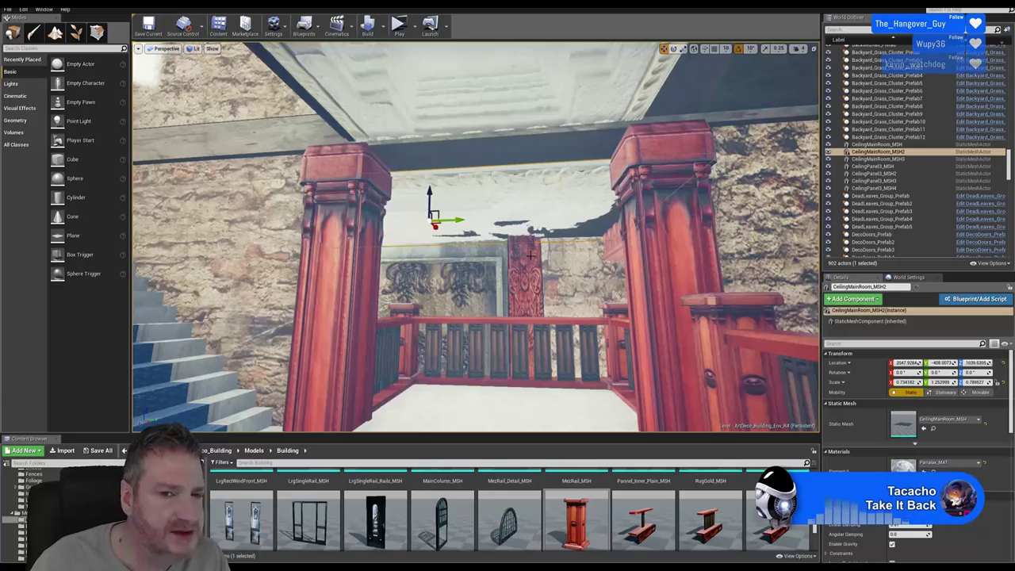
pyautogui.moveTo(531, 255); pyautogui.dragTo(468, 105, button='right')
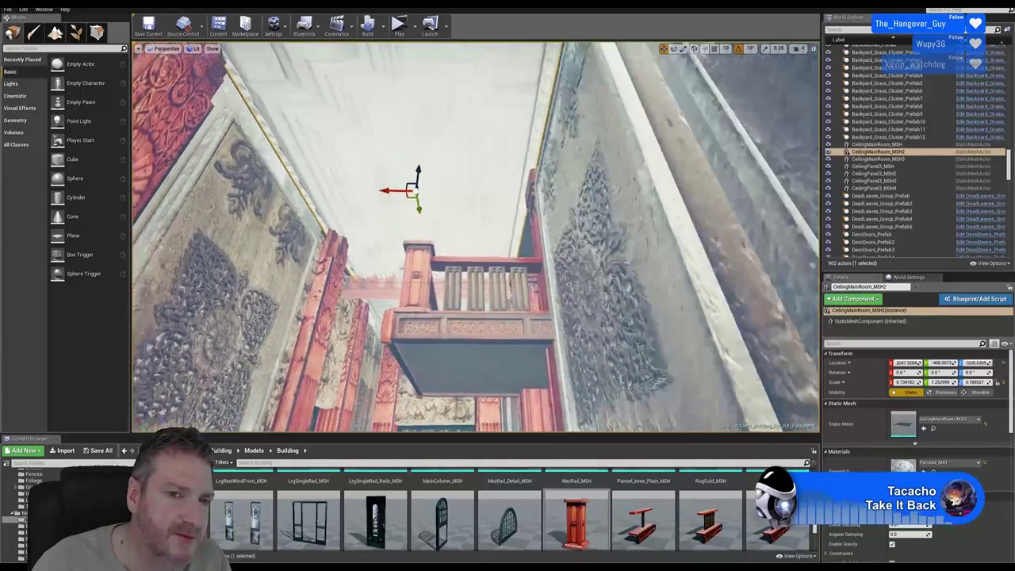
pyautogui.moveTo(703, 298); pyautogui.dragTo(703, 297, button='right')
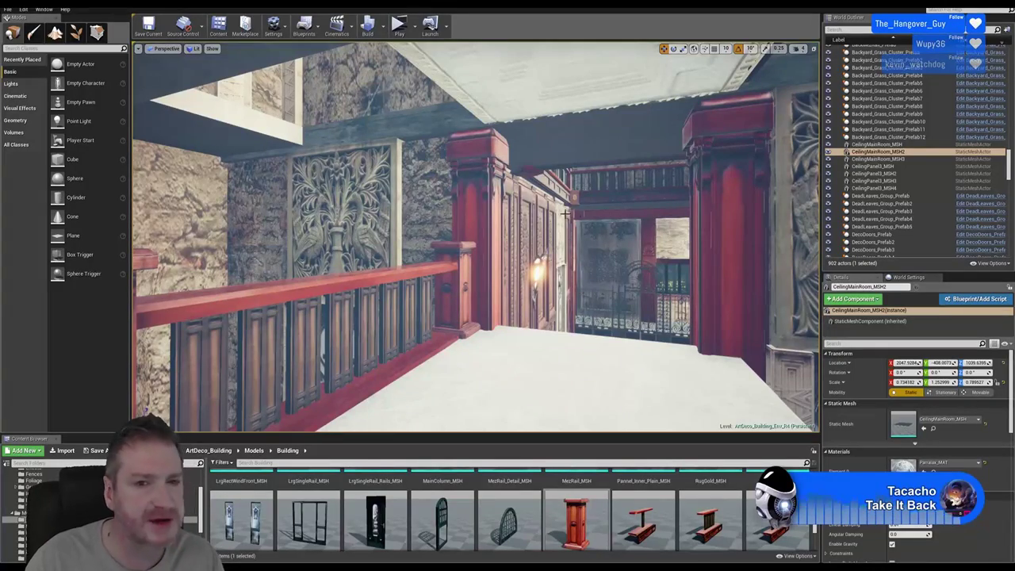
pyautogui.moveTo(564, 214); pyautogui.dragTo(444, 107, button='right')
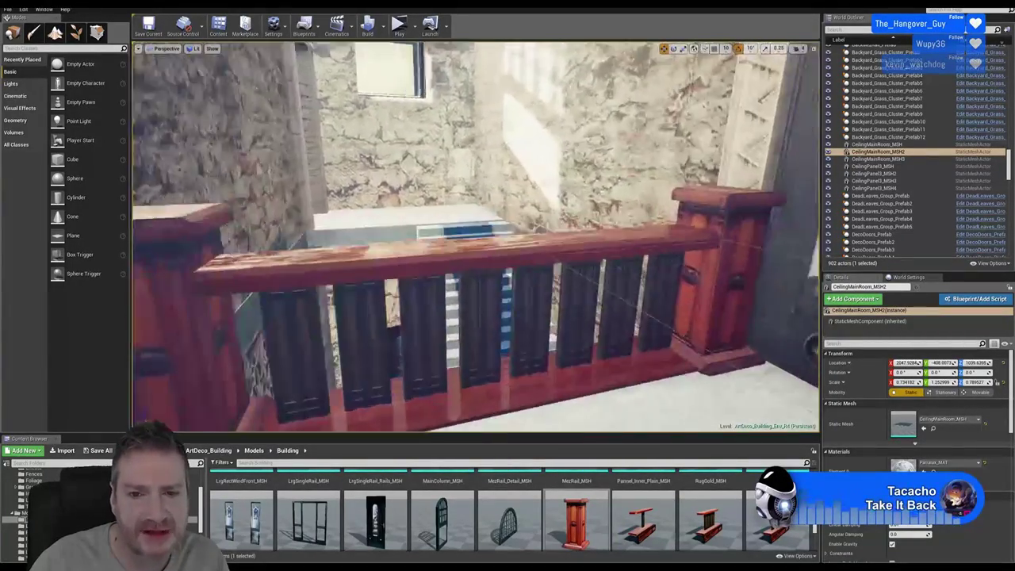
pyautogui.moveTo(444, 107); pyautogui.dragTo(774, 85, button='right')
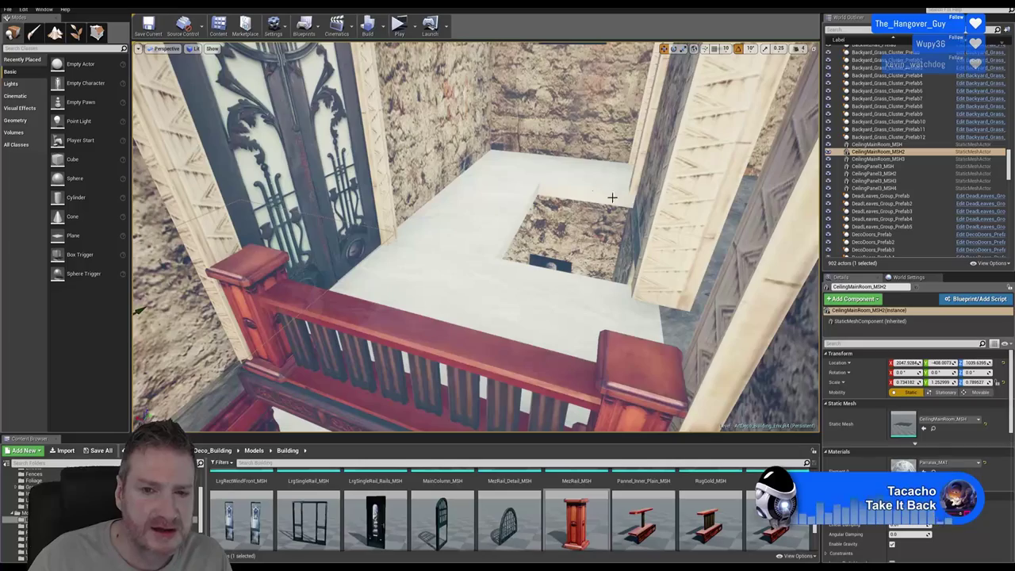
pyautogui.moveTo(649, 243); pyautogui.dragTo(609, 252, button='right')
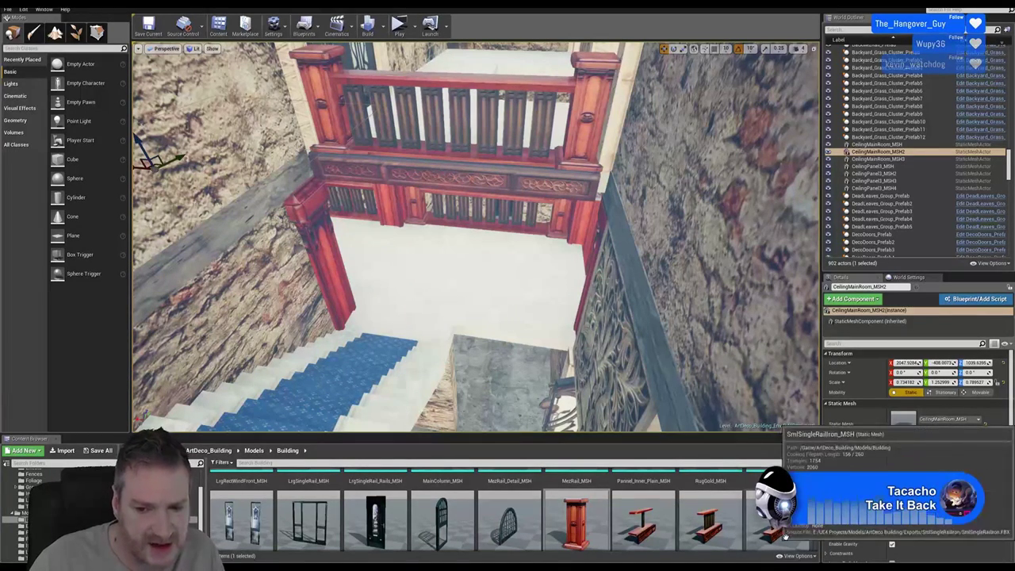
pyautogui.scroll(5, 24, 508)
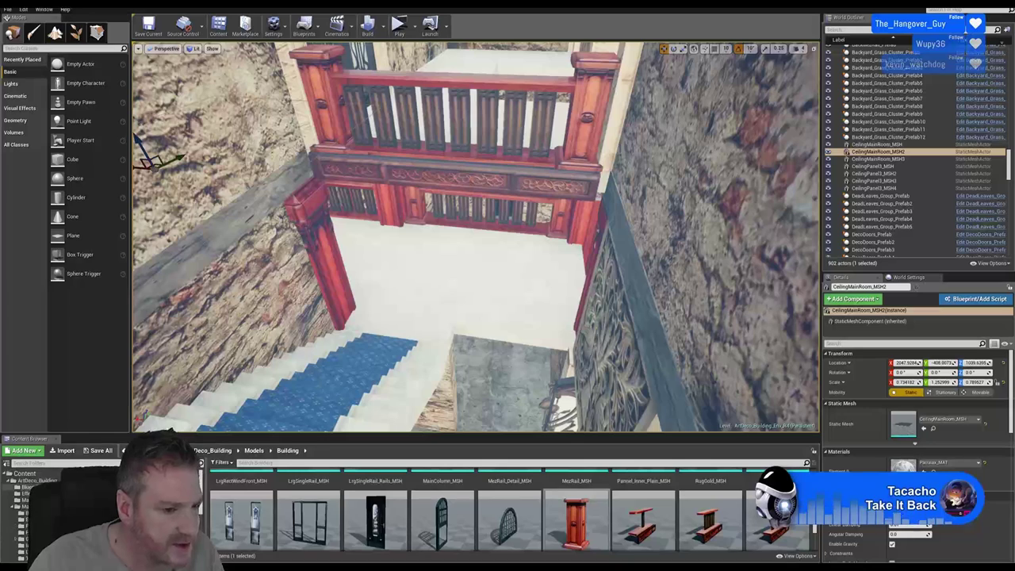
# Place SmlRailMutiIron_Prefab from the Blueprints folder into the level, rotated -90 degrees
pyautogui.click(28, 487)
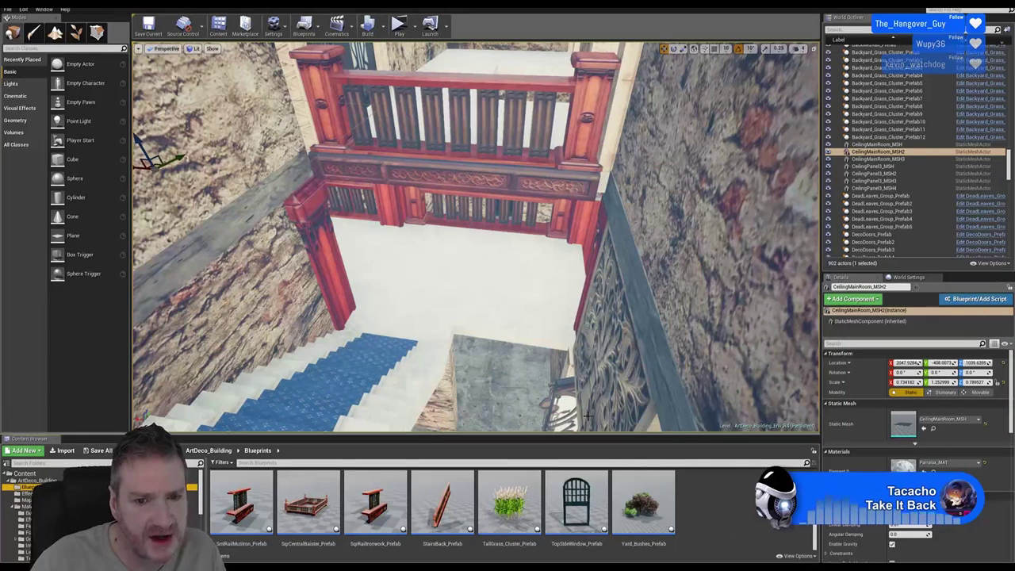
pyautogui.moveTo(249, 508); pyautogui.dragTo(496, 349)
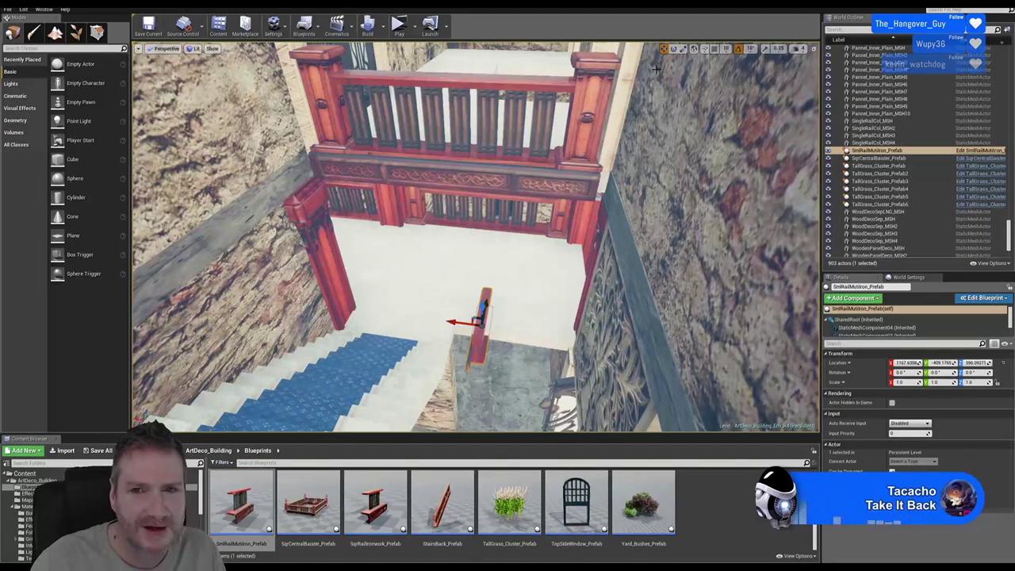
pyautogui.press('e')
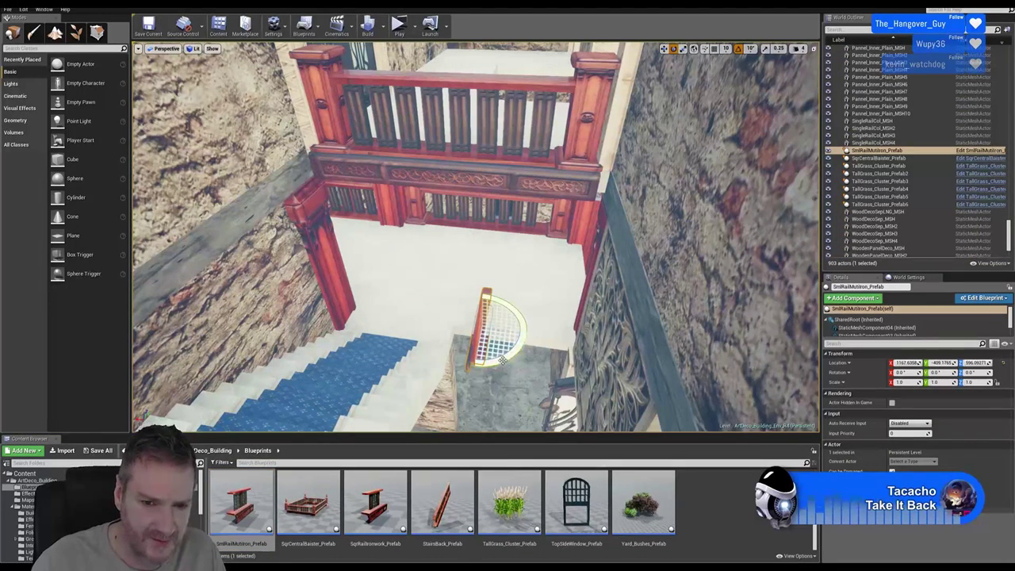
pyautogui.moveTo(503, 361); pyautogui.dragTo(472, 384)
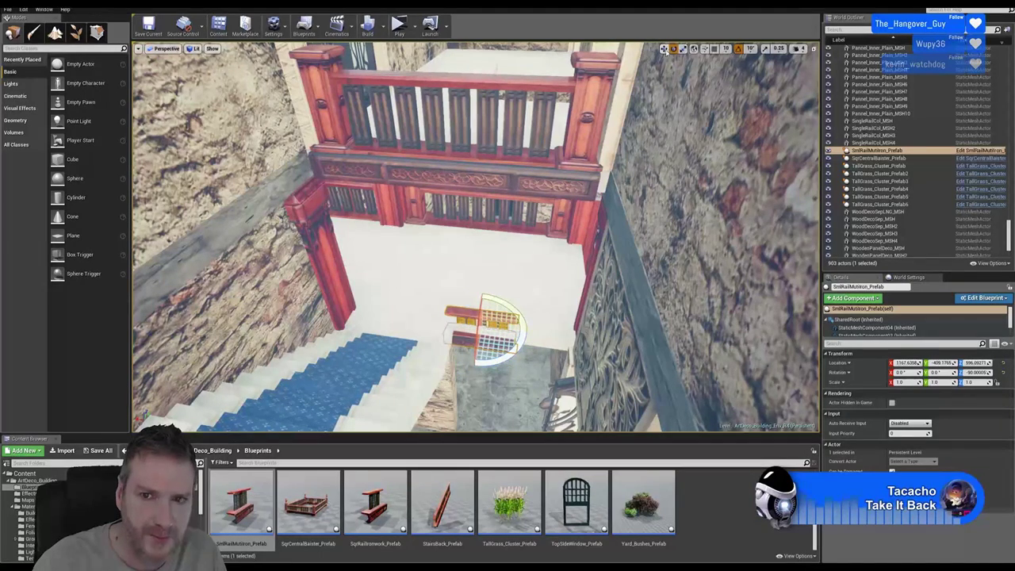
# Raise the ironwork rail on Z to about 654.7, near railing height
pyautogui.click(665, 48)
pyautogui.moveTo(483, 308); pyautogui.dragTo(483, 299)
pyautogui.moveTo(483, 298); pyautogui.dragTo(423, 253, button='right')
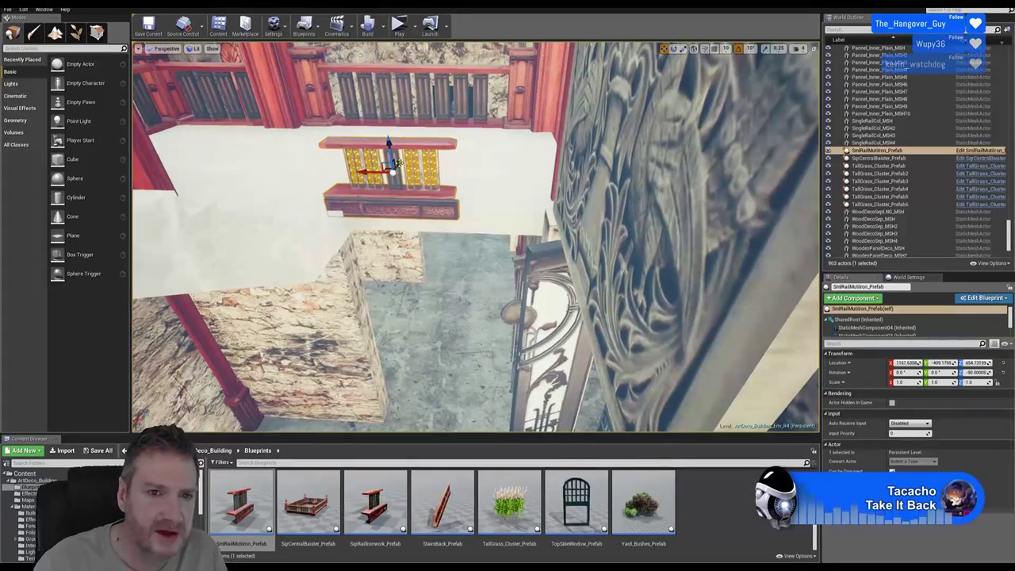
# Bring the ironwork rail prefab back to the far balcony railing and scale it to about 1.3 in local space
pyautogui.moveTo(395, 164); pyautogui.dragTo(436, 102)
pyautogui.moveTo(436, 103); pyautogui.dragTo(453, 204, button='right')
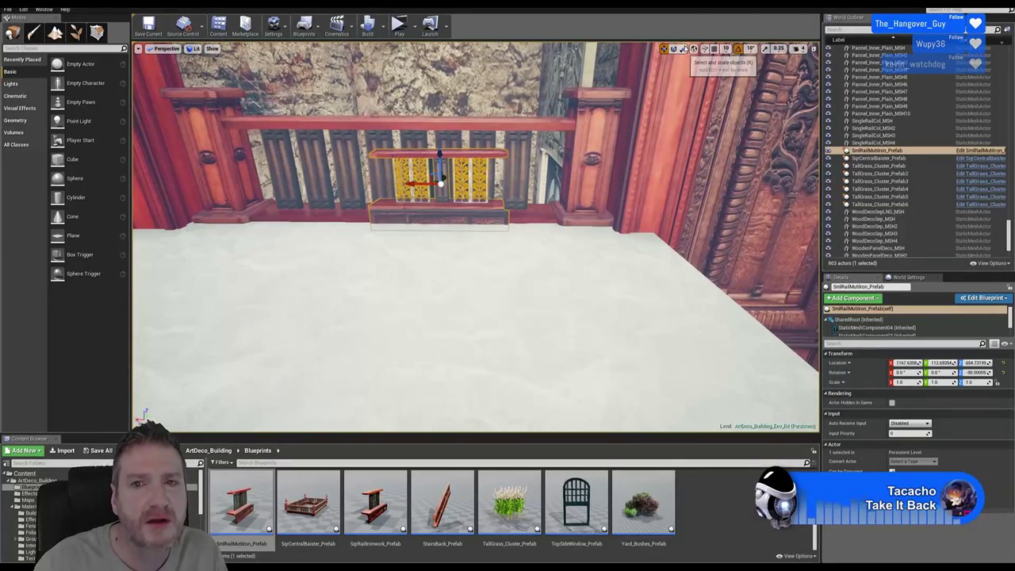
pyautogui.click(694, 49)
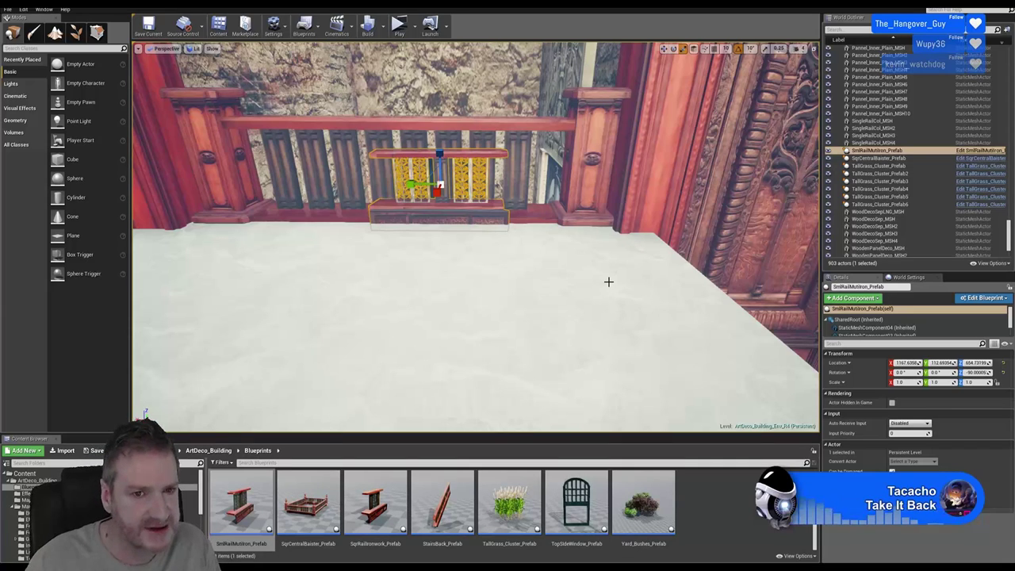
pyautogui.moveTo(589, 289); pyautogui.dragTo(588, 288, button='right')
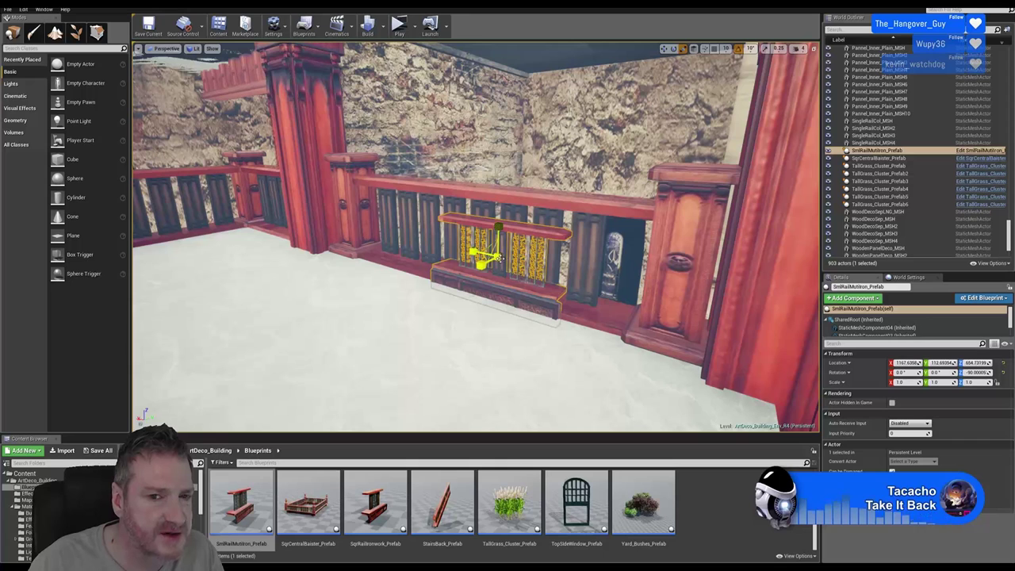
pyautogui.press('r')
pyautogui.moveTo(488, 258); pyautogui.dragTo(562, 205)
# Raise the rail prefab, enlarge it to about 1.72 and lower it into the railing gap
pyautogui.click(665, 48)
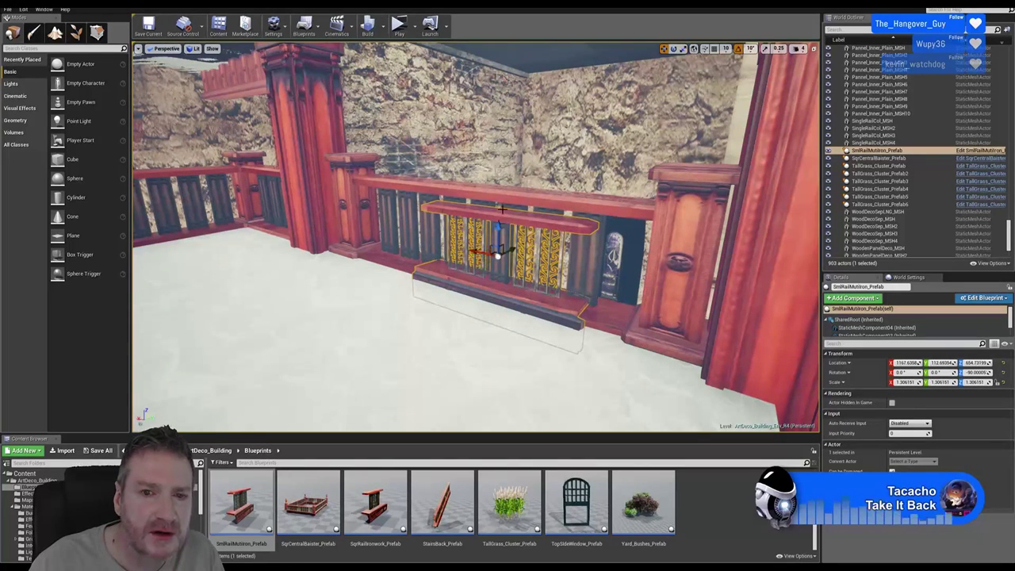
pyautogui.moveTo(496, 229)
pyautogui.mouseDown()
pyautogui.moveTo(506, 216)
pyautogui.moveTo(503, 229)
pyautogui.mouseUp()
pyautogui.click(694, 48)
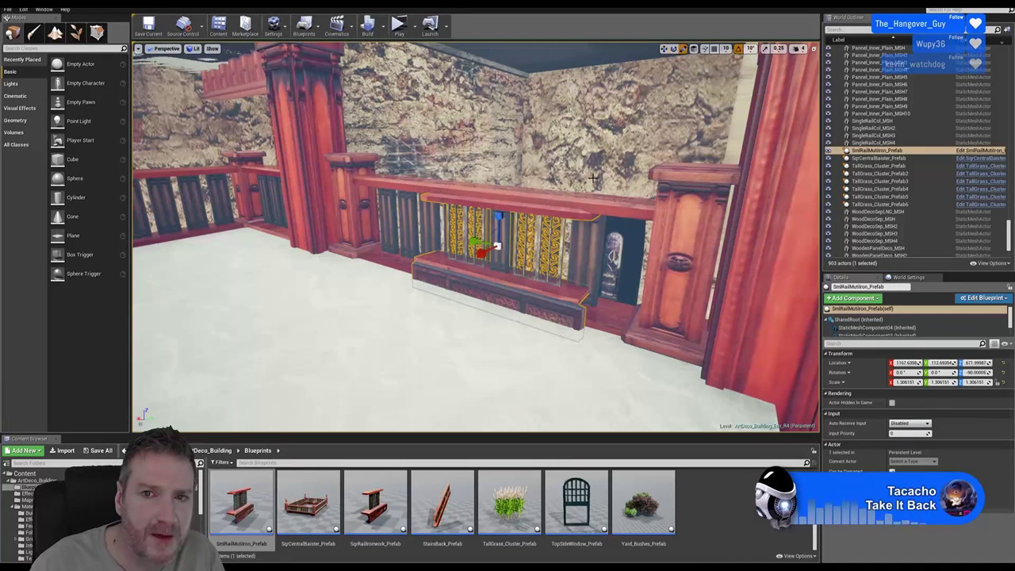
pyautogui.press('r')
pyautogui.moveTo(497, 244); pyautogui.dragTo(482, 249)
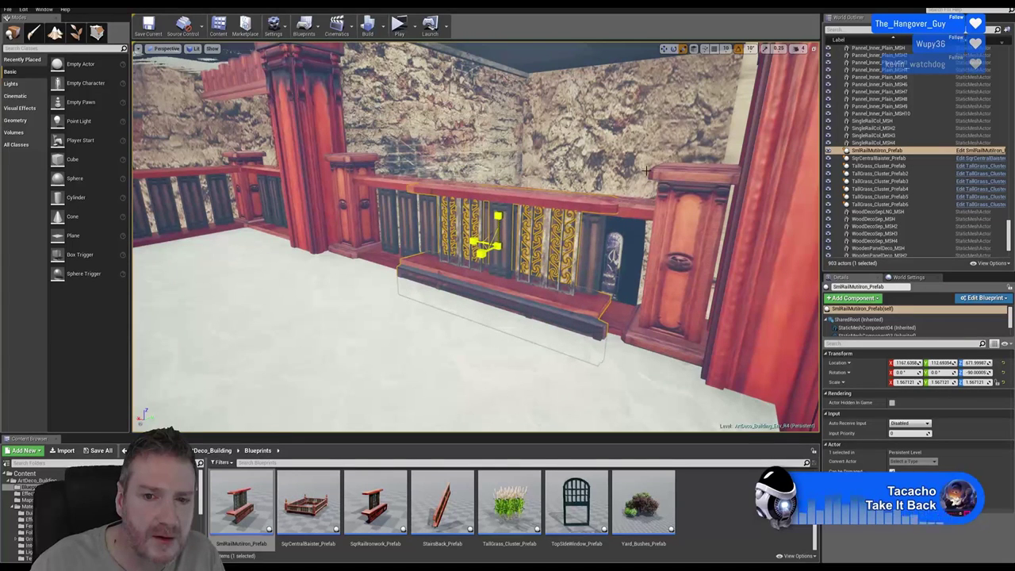
pyautogui.click(666, 49)
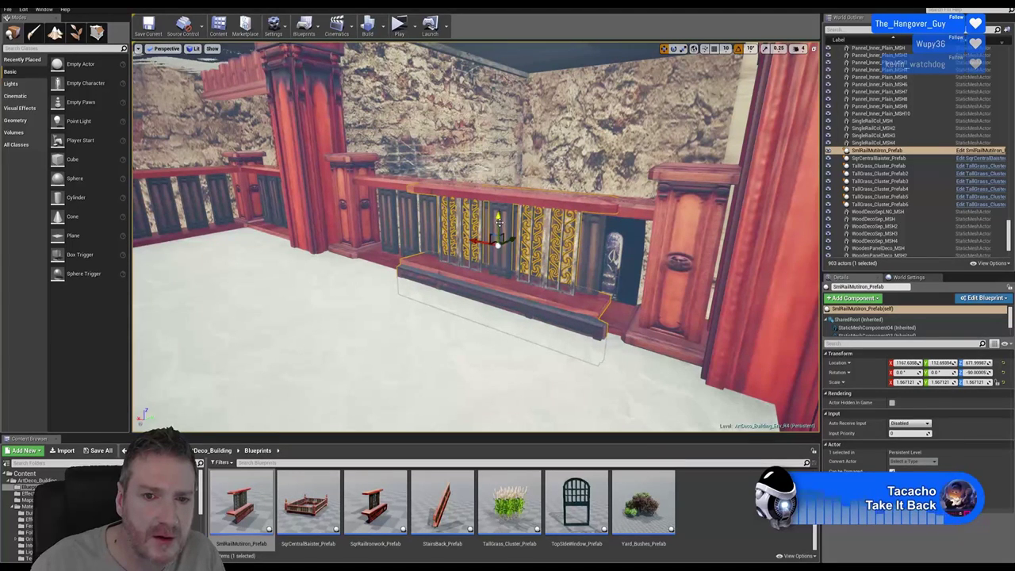
pyautogui.moveTo(498, 221)
pyautogui.mouseDown()
pyautogui.moveTo(492, 233)
pyautogui.moveTo(497, 224)
pyautogui.mouseUp()
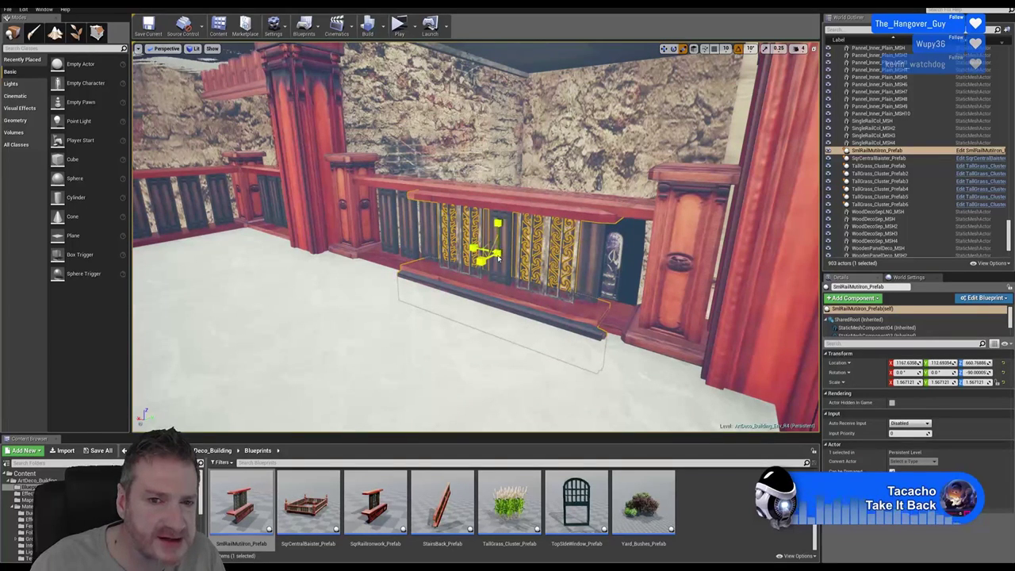
pyautogui.moveTo(499, 259); pyautogui.dragTo(524, 246)
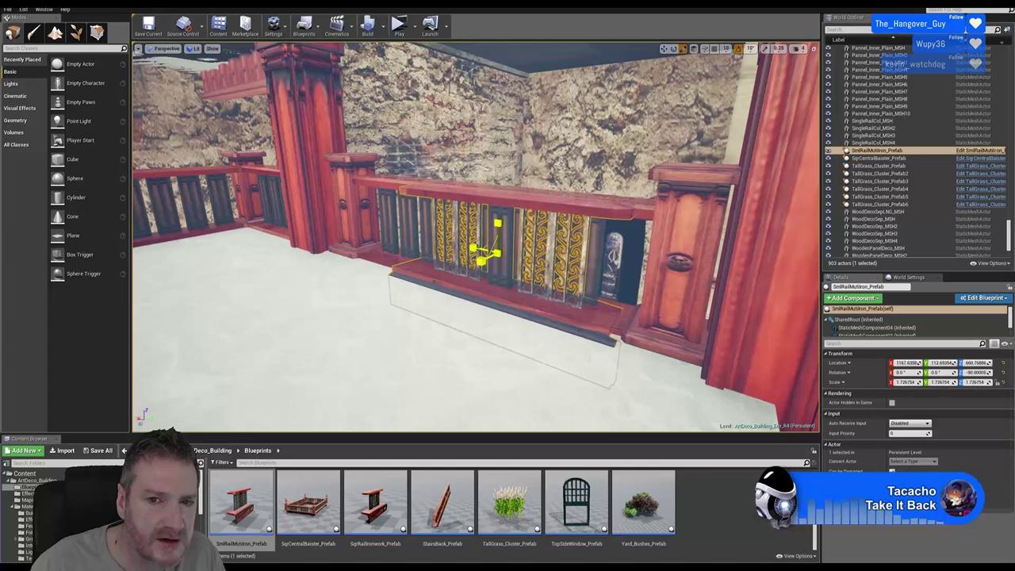
pyautogui.press('w')
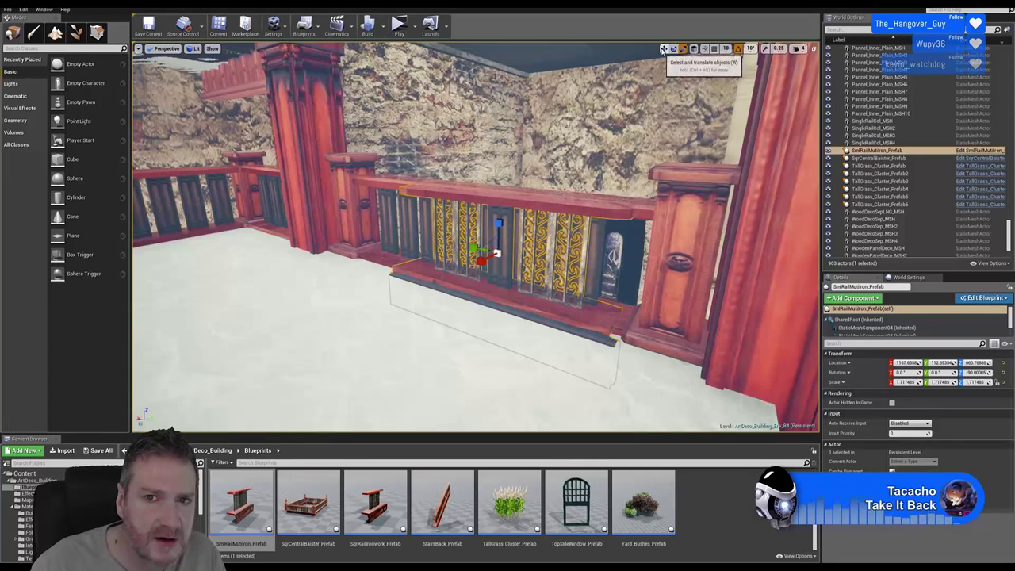
pyautogui.moveTo(498, 232); pyautogui.dragTo(411, 288)
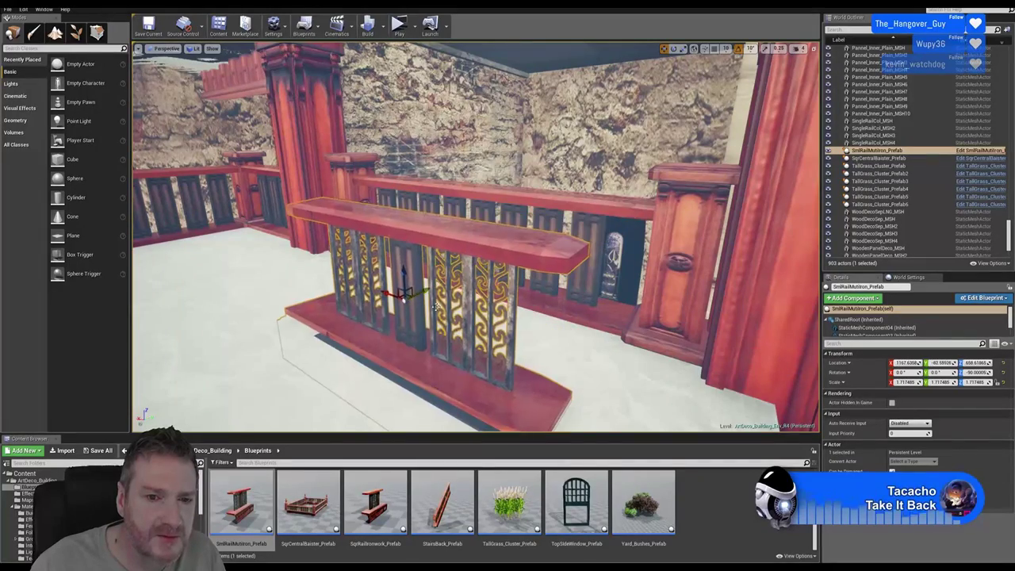
# Pull the rail prefab toward the viewer and test a rotation about its vertical axis
pyautogui.moveTo(411, 288); pyautogui.dragTo(333, 294, button='right')
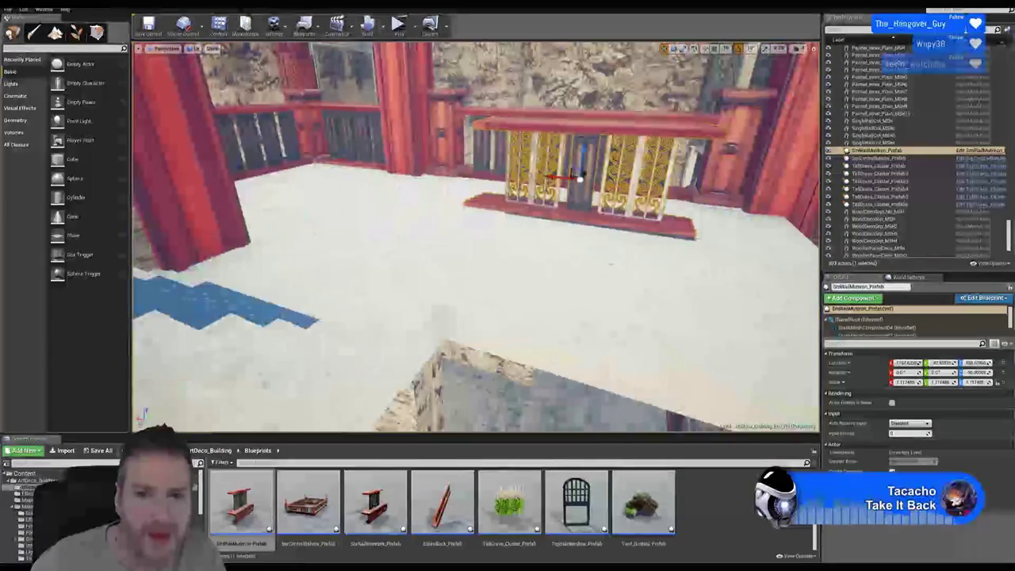
pyautogui.click(674, 48)
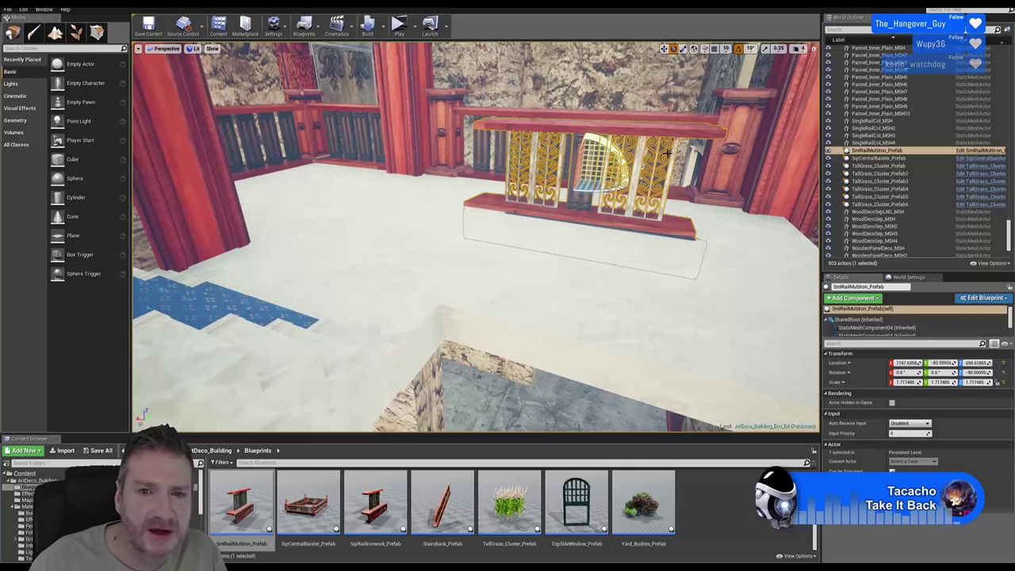
pyautogui.moveTo(588, 193)
pyautogui.mouseDown()
pyautogui.moveTo(537, 180)
pyautogui.moveTo(588, 193)
pyautogui.mouseUp()
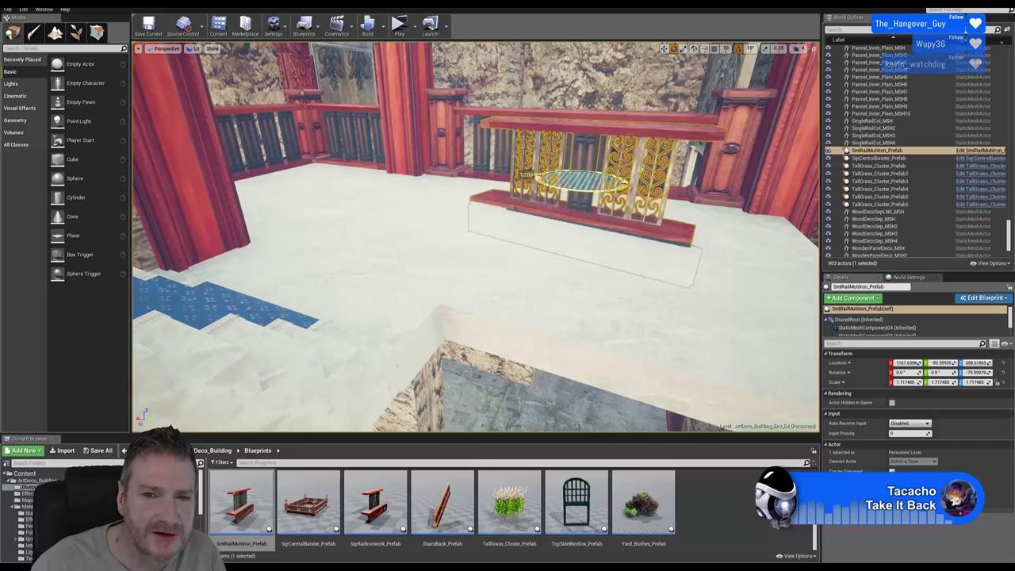
pyautogui.click(665, 50)
# Slide the rail prefab onto the balcony edge beside the blue staircase, Y about -395.3
pyautogui.keyDown('alt'); pyautogui.moveTo(581, 178); pyautogui.dragTo(495, 275); pyautogui.keyUp('alt')
pyautogui.moveTo(476, 238); pyautogui.dragTo(480, 262, button='right')
pyautogui.press('f')
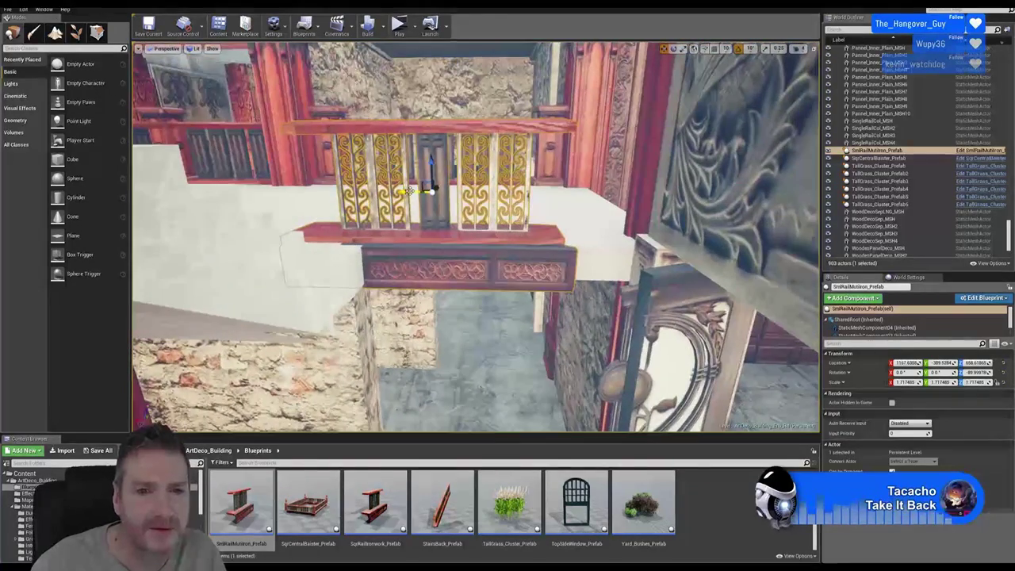
pyautogui.moveTo(409, 191); pyautogui.dragTo(466, 187)
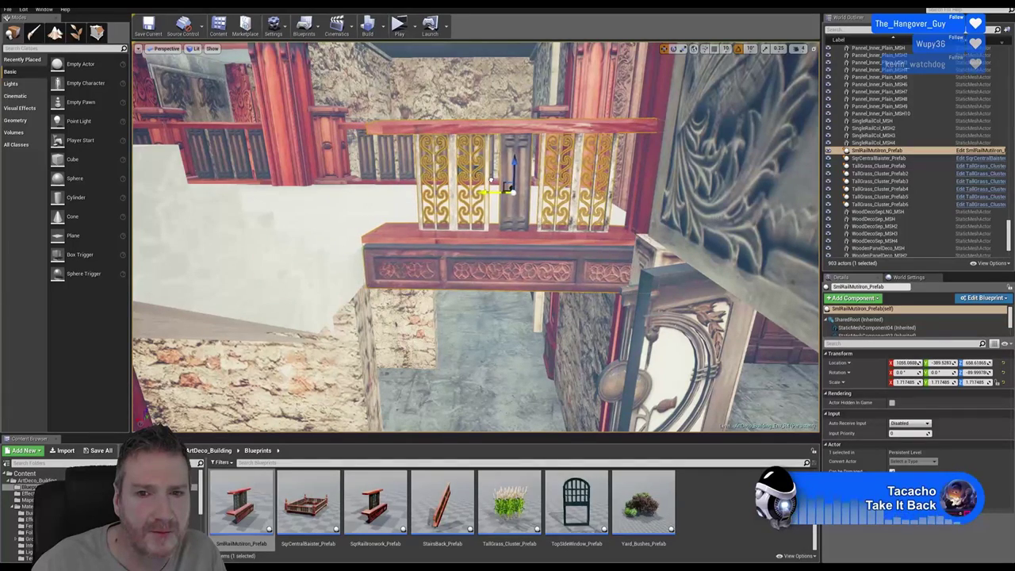
pyautogui.moveTo(485, 201); pyautogui.dragTo(486, 256, button='right')
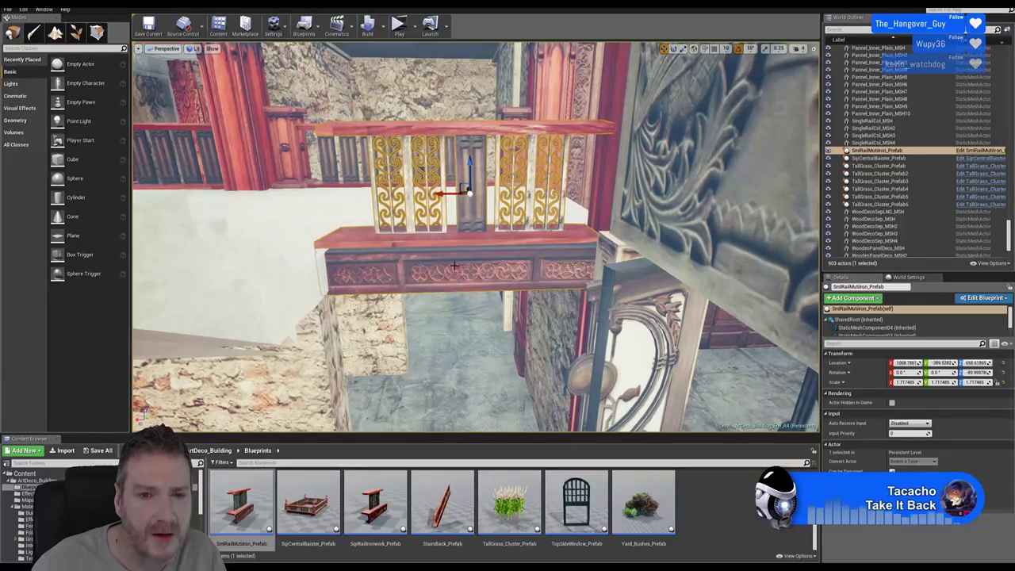
pyautogui.moveTo(454, 266); pyautogui.dragTo(507, 345, button='right')
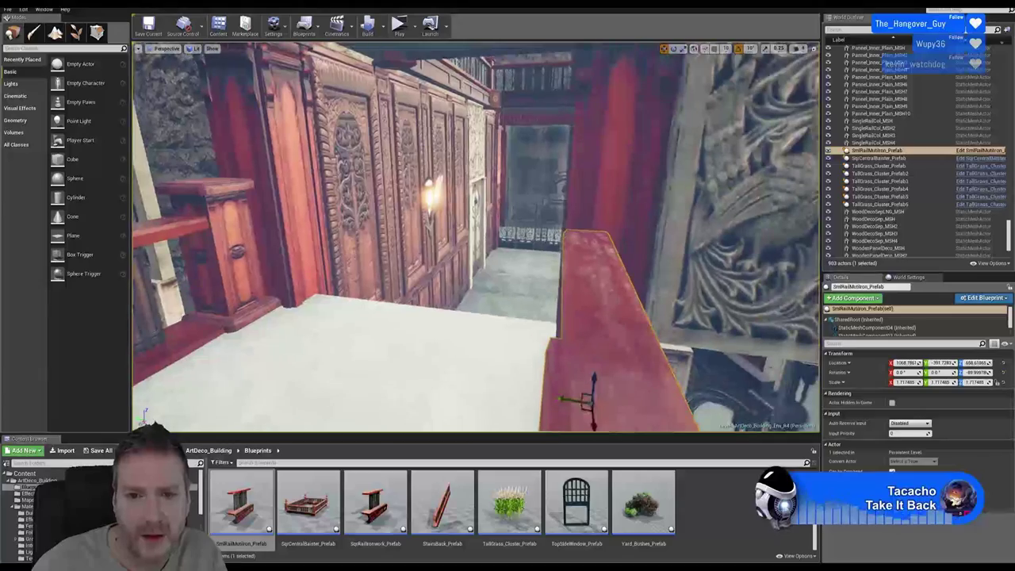
pyautogui.moveTo(568, 406); pyautogui.dragTo(567, 404, button='right')
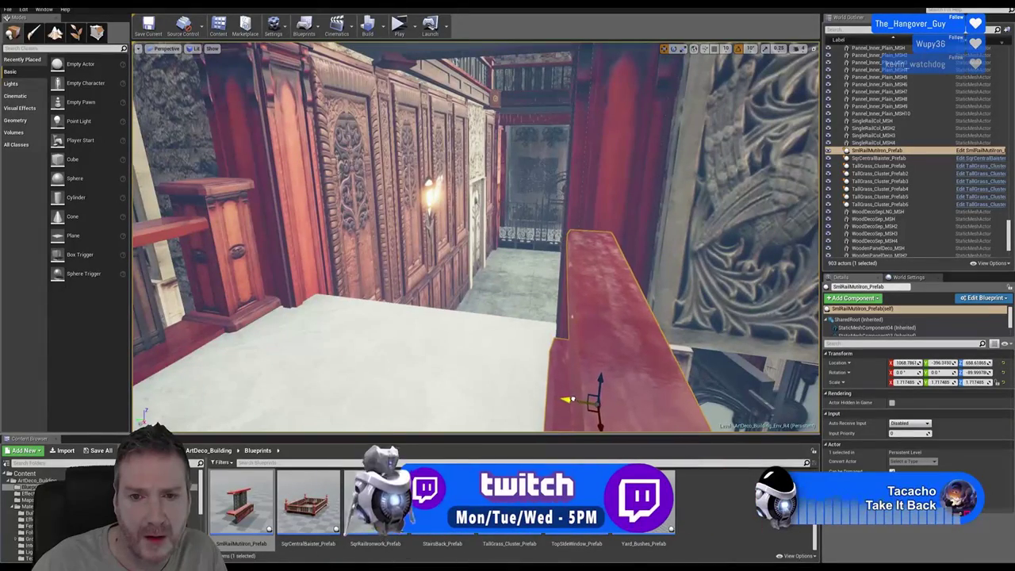
pyautogui.moveTo(530, 335); pyautogui.dragTo(476, 335, button='right')
# Duplicate the SingleRailCol_MSH railing post and line the copy up beside the ironwork railing
pyautogui.click(420, 250)
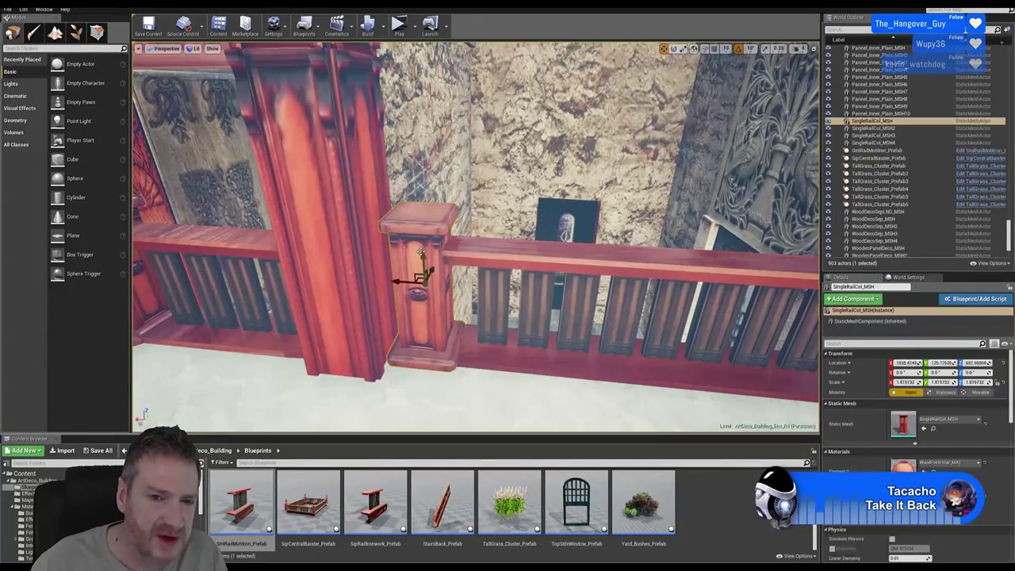
pyautogui.rightClick(421, 251)
pyautogui.moveTo(444, 391)
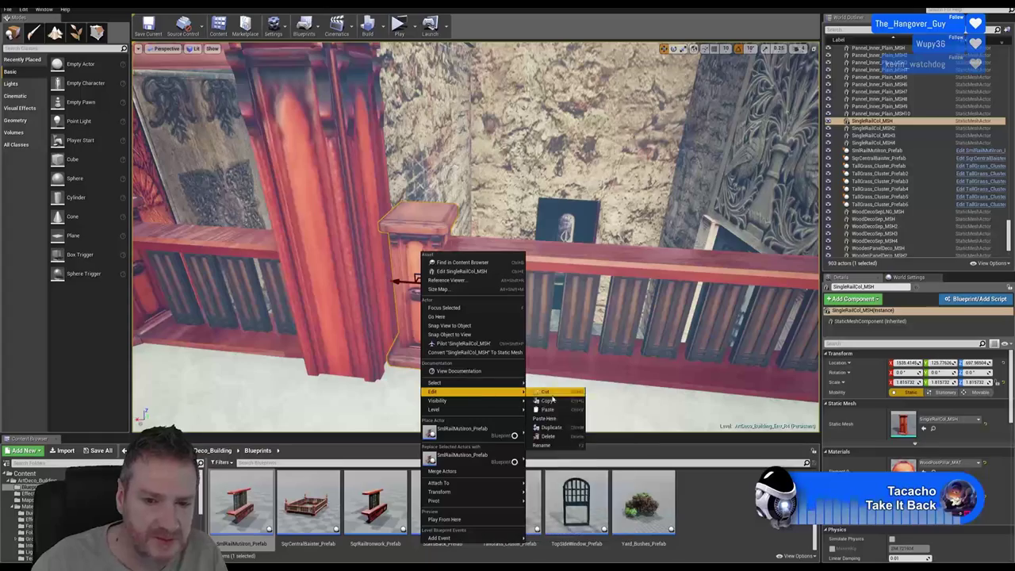
pyautogui.click(551, 427)
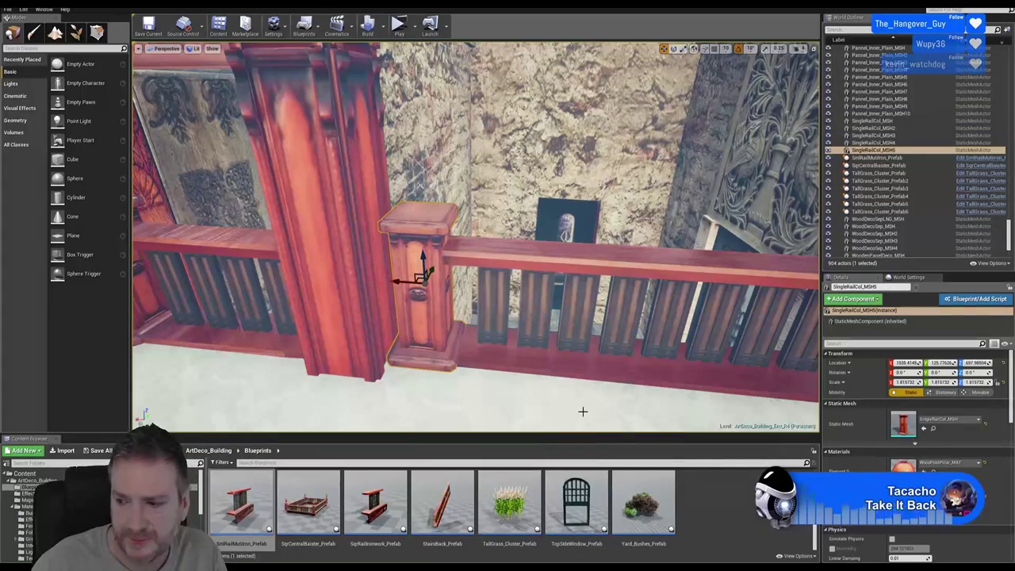
pyautogui.moveTo(649, 394); pyautogui.dragTo(737, 383, button='right')
pyautogui.moveTo(802, 341); pyautogui.dragTo(312, 252)
pyautogui.moveTo(311, 252); pyautogui.dragTo(468, 174, button='right')
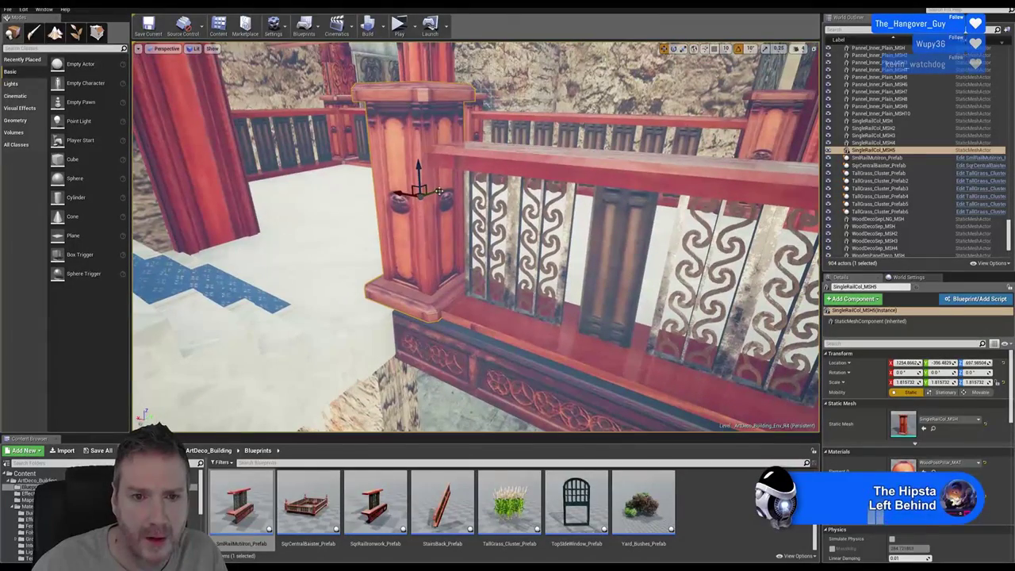
pyautogui.moveTo(438, 191); pyautogui.dragTo(443, 191)
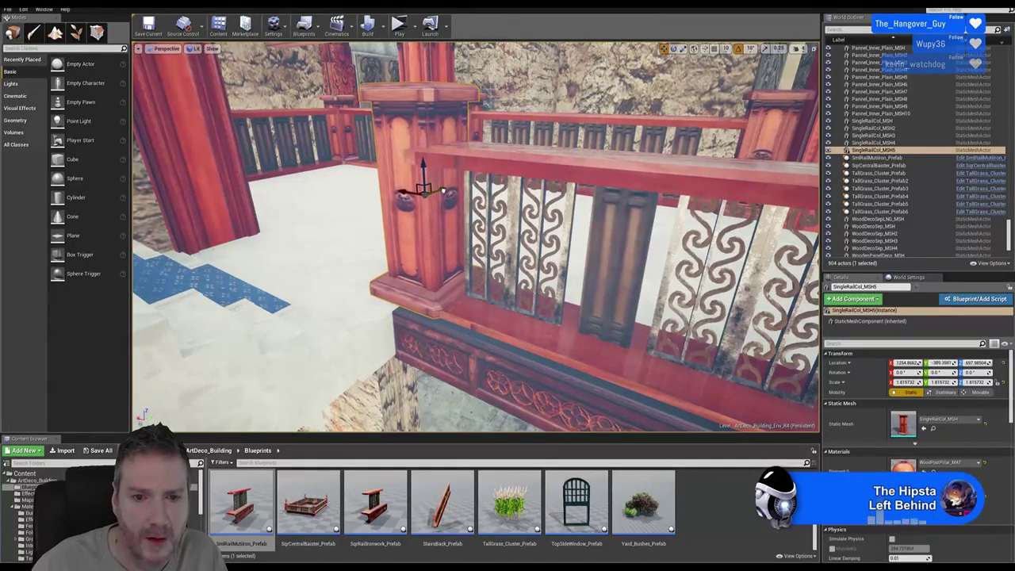
pyautogui.moveTo(523, 262); pyautogui.dragTo(466, 225, button='right')
pyautogui.moveTo(468, 226); pyautogui.dragTo(462, 229)
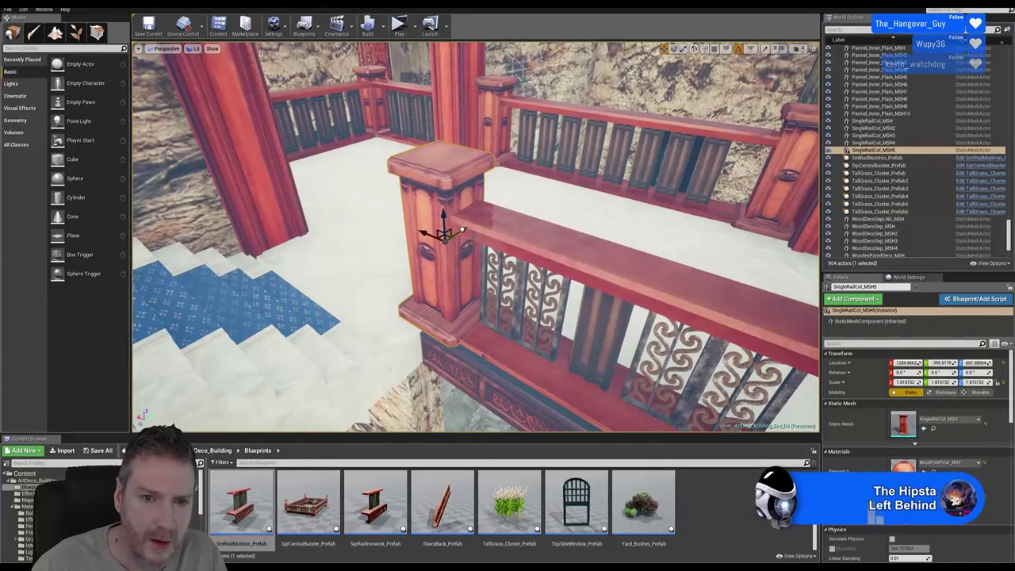
# Place a StairsBack_Prefab rail from the Content Browser onto the staircase
pyautogui.moveTo(504, 247); pyautogui.dragTo(523, 324, button='right')
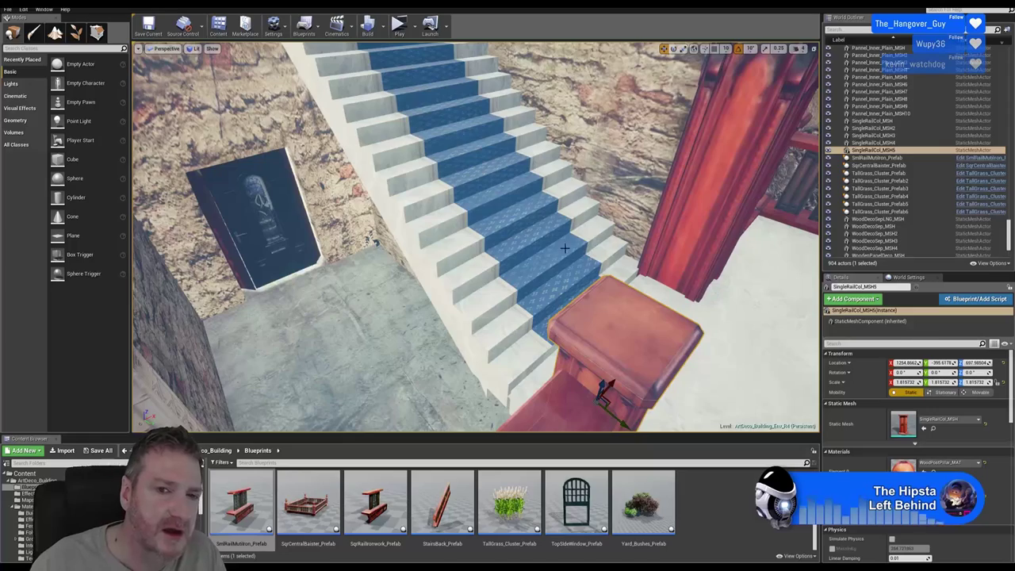
pyautogui.moveTo(562, 211); pyautogui.dragTo(537, 195, button='right')
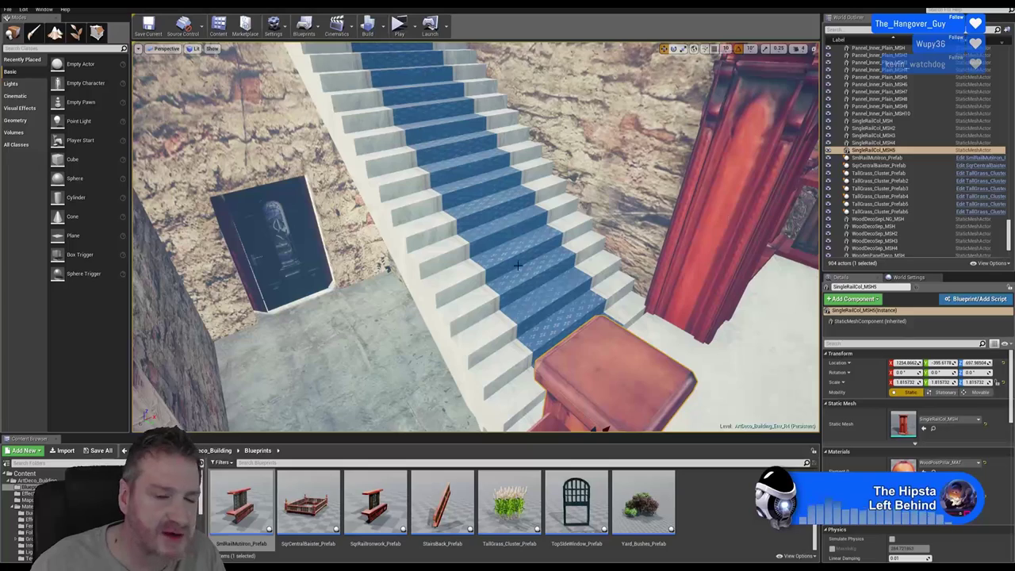
pyautogui.moveTo(480, 275); pyautogui.dragTo(486, 314, button='right')
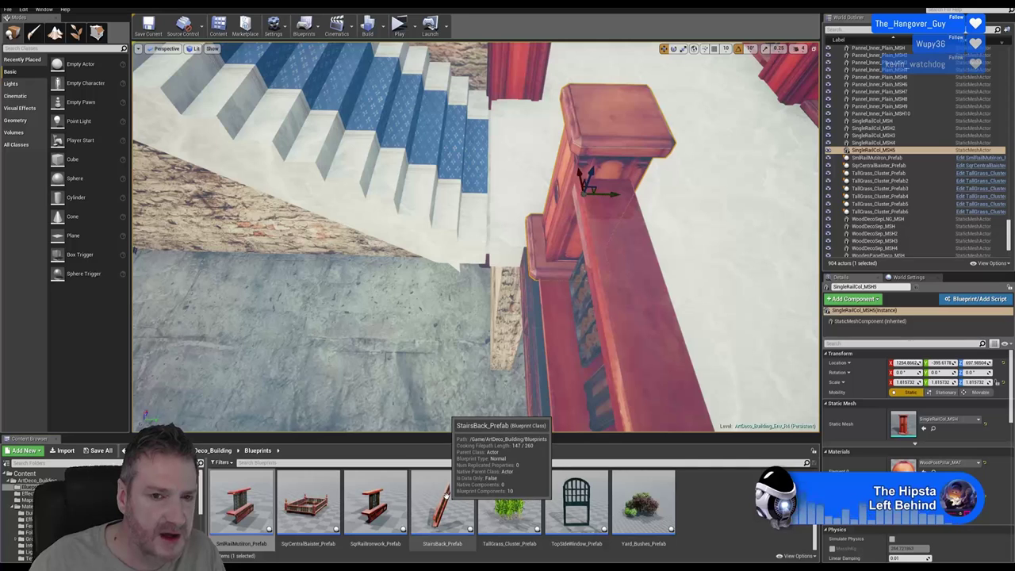
pyautogui.moveTo(444, 496); pyautogui.dragTo(376, 62)
# Slide the StairsBack_Prefab rail over onto the stairs and raise it along them
pyautogui.moveTo(392, 214); pyautogui.dragTo(392, 205, button='right')
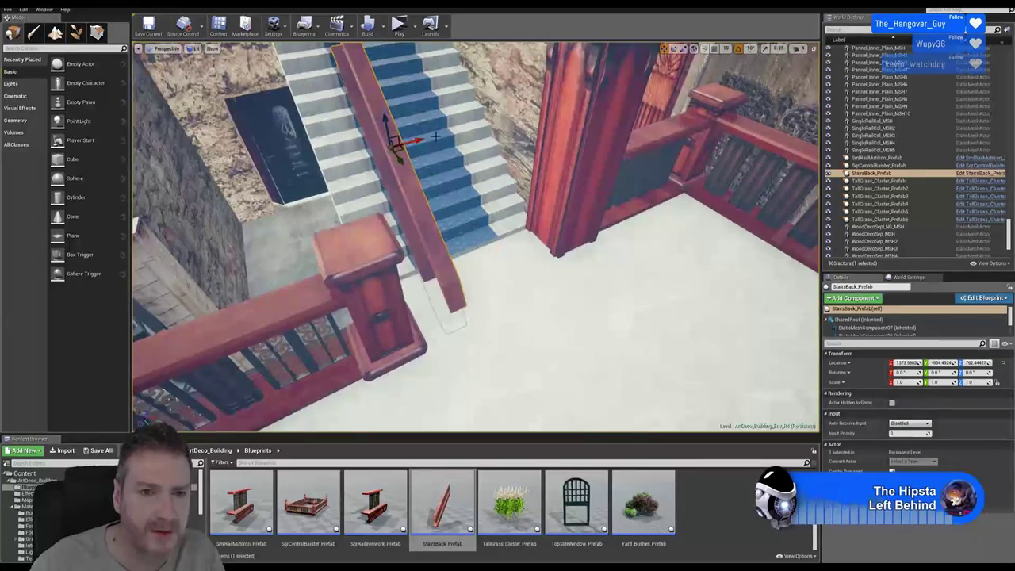
pyautogui.moveTo(413, 143); pyautogui.dragTo(353, 163)
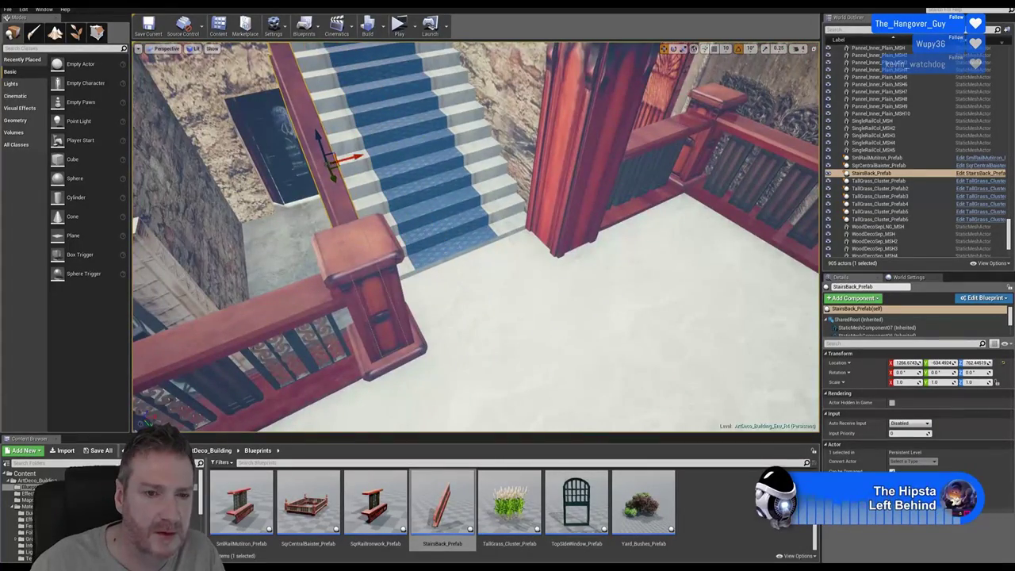
pyautogui.moveTo(353, 163); pyautogui.dragTo(369, 179, button='right')
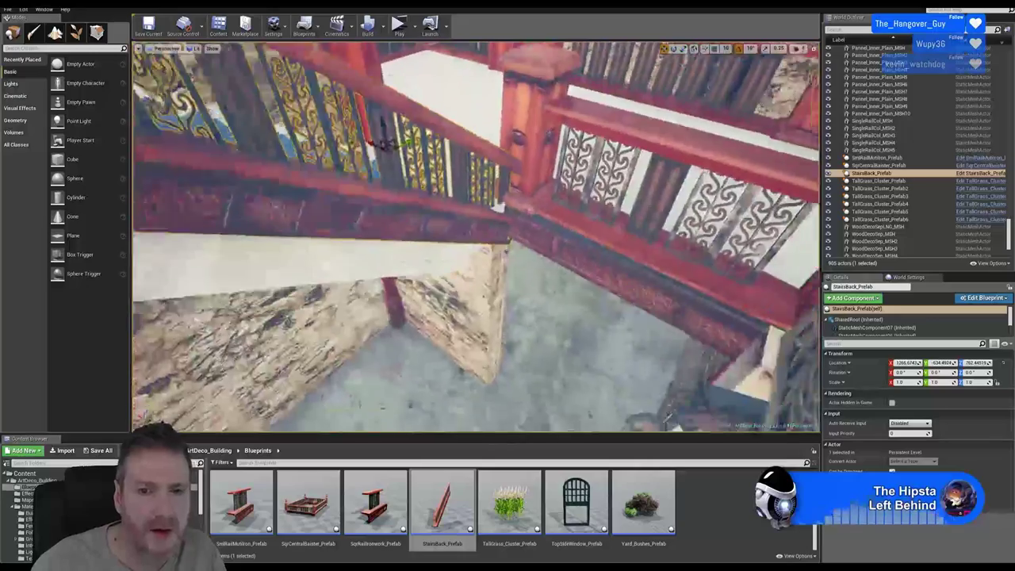
pyautogui.moveTo(307, 195); pyautogui.dragTo(306, 194, button='right')
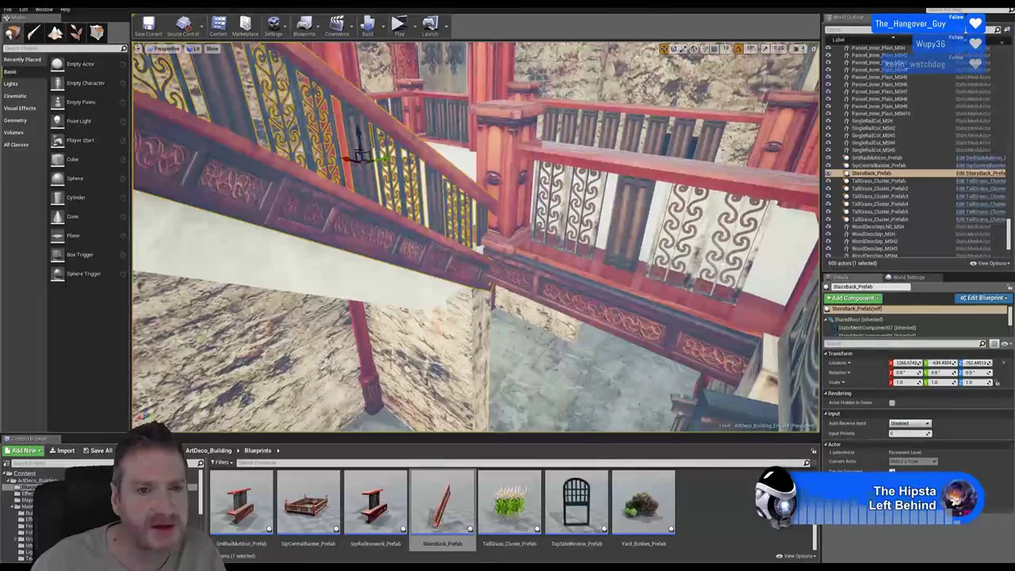
pyautogui.moveTo(360, 139); pyautogui.dragTo(366, 113)
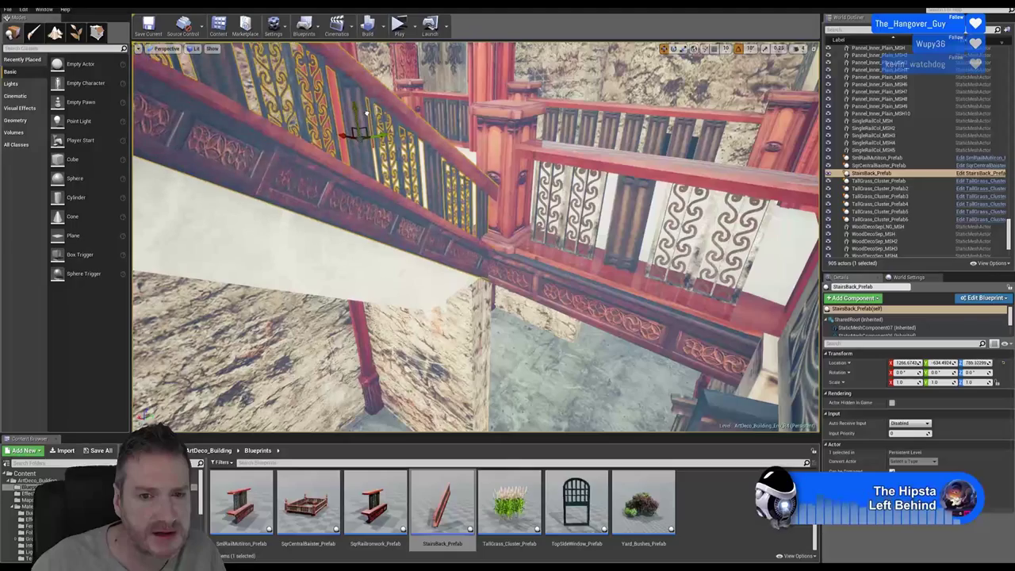
pyautogui.moveTo(581, 258)
pyautogui.mouseDown(button='right')
pyautogui.moveTo(577, 242)
pyautogui.moveTo(582, 258)
pyautogui.mouseUp(button='right')
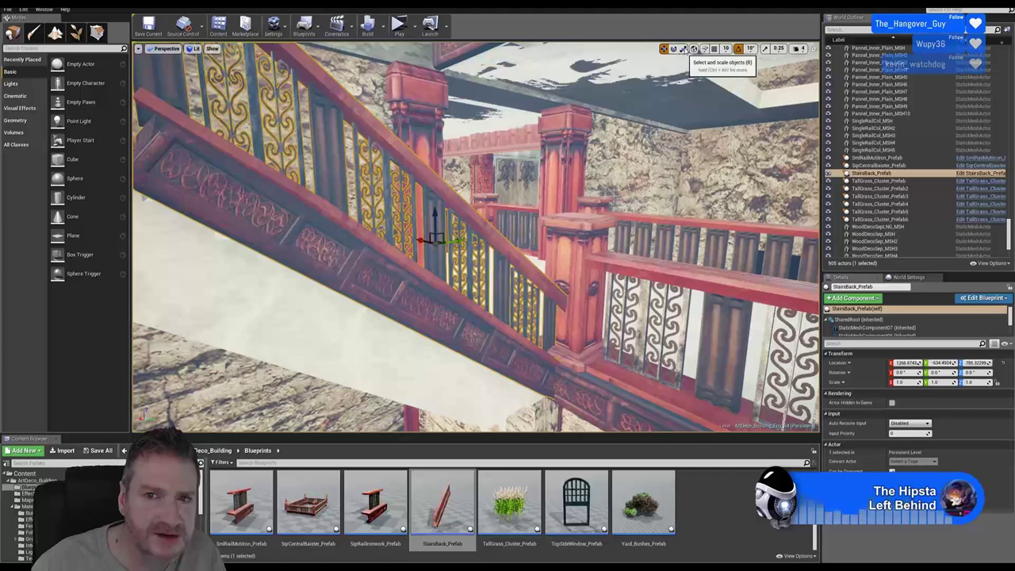
# Scale the stair rail uniformly to about 1.39 and raise it to about Z 820.8
pyautogui.press('r')
pyautogui.moveTo(435, 245); pyautogui.dragTo(475, 327)
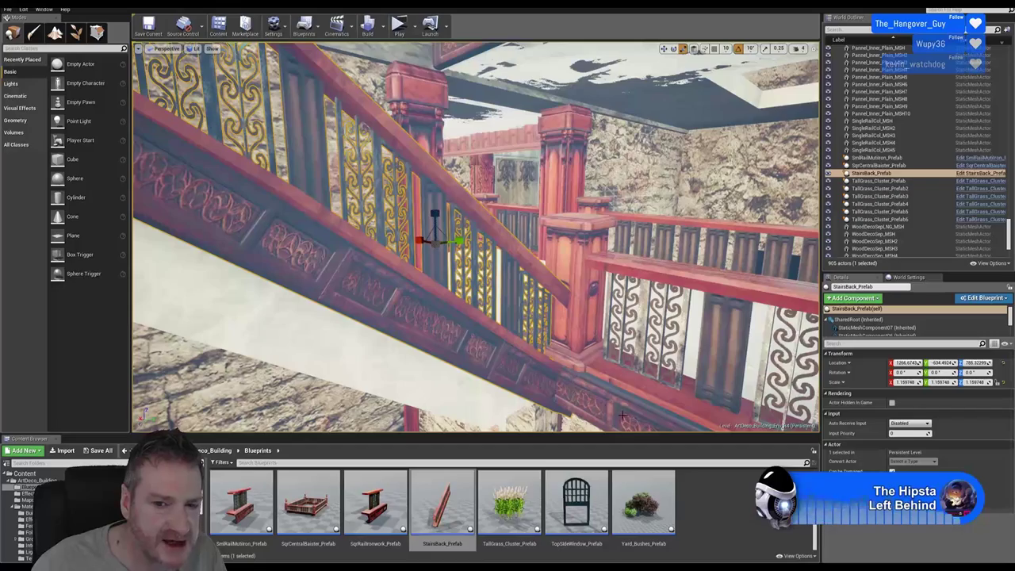
pyautogui.moveTo(351, 347); pyautogui.dragTo(352, 346, button='right')
pyautogui.moveTo(381, 187); pyautogui.dragTo(382, 186, button='right')
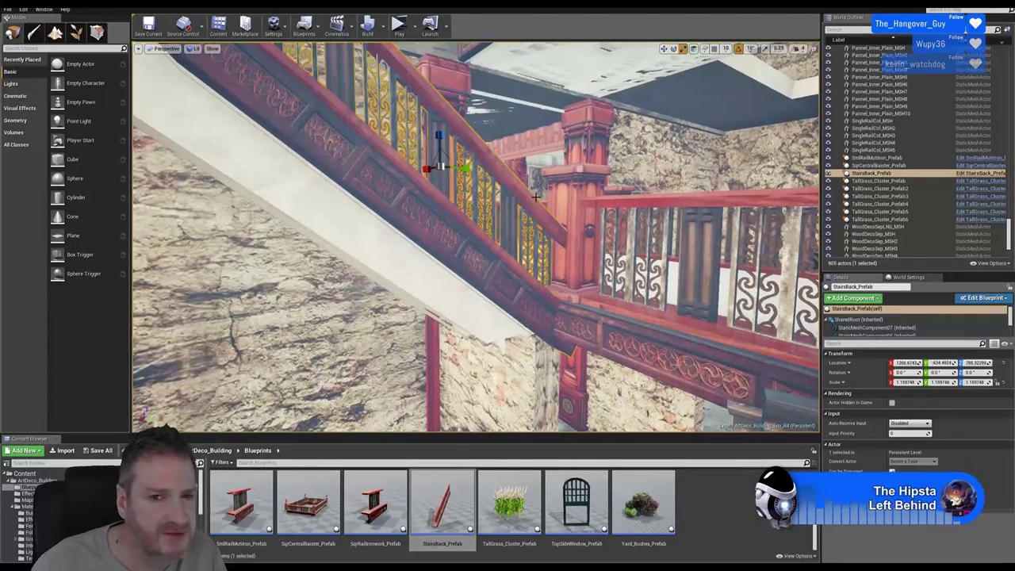
pyautogui.moveTo(438, 167); pyautogui.dragTo(460, 157)
pyautogui.press('w')
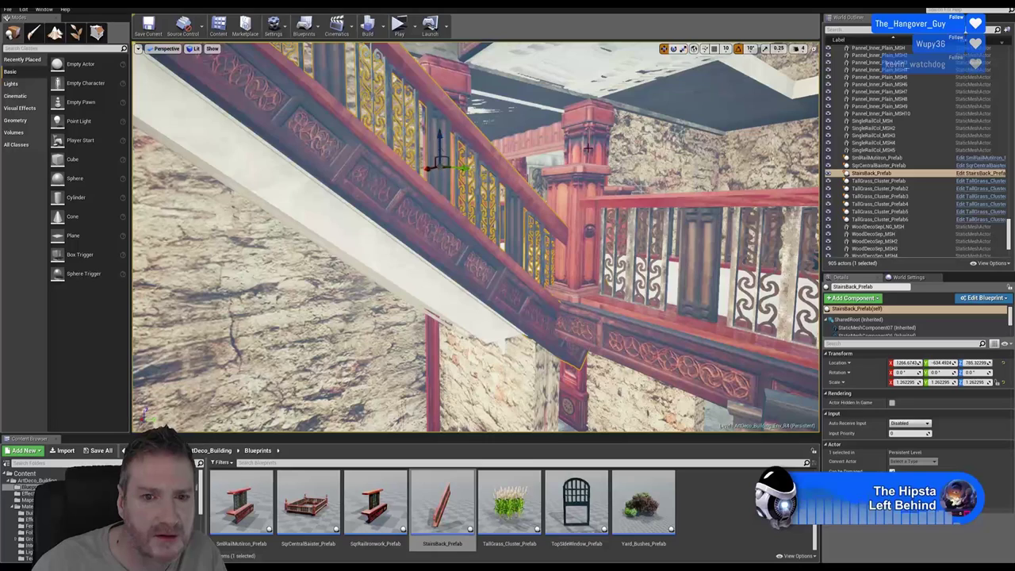
pyautogui.moveTo(439, 139); pyautogui.dragTo(442, 118)
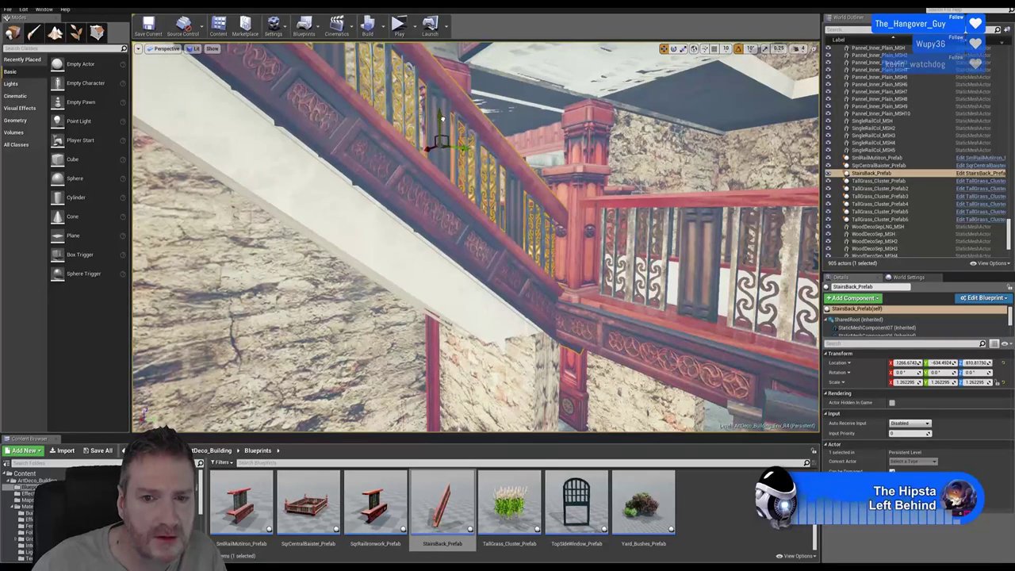
pyautogui.click(684, 48)
pyautogui.moveTo(441, 145); pyautogui.dragTo(441, 146)
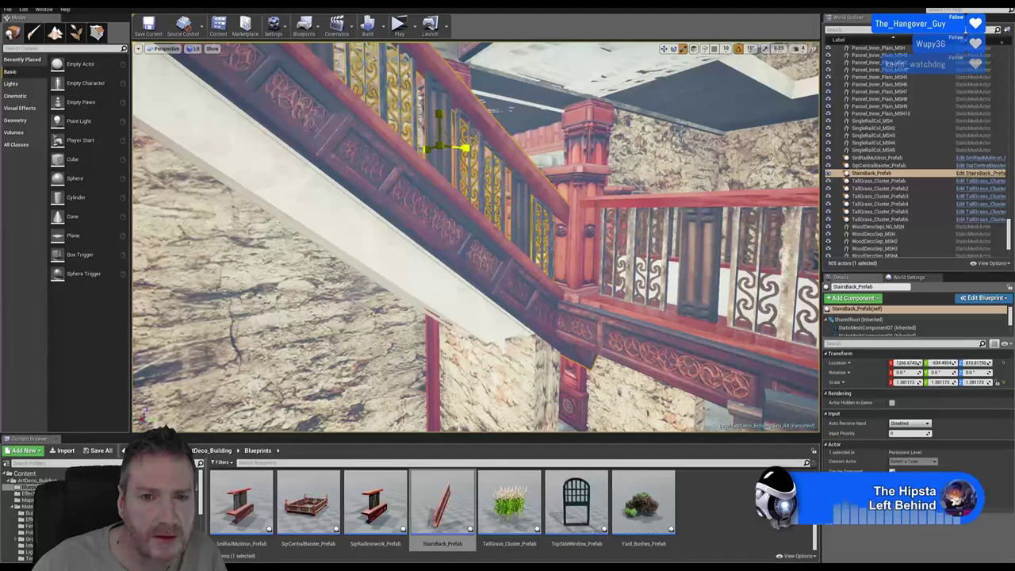
pyautogui.click(664, 48)
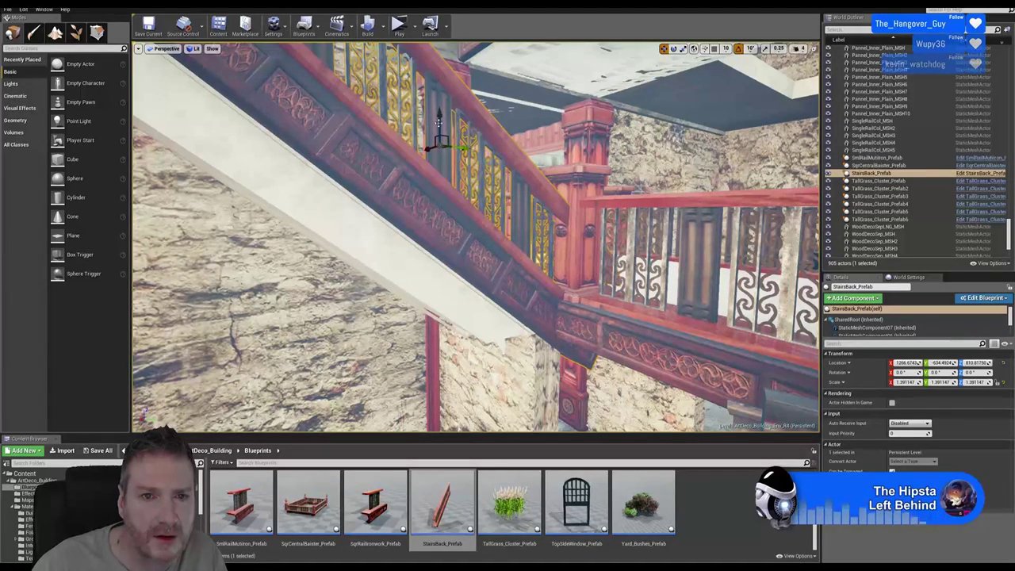
pyautogui.moveTo(438, 121); pyautogui.dragTo(443, 116)
pyautogui.moveTo(443, 116); pyautogui.dragTo(506, 127, button='right')
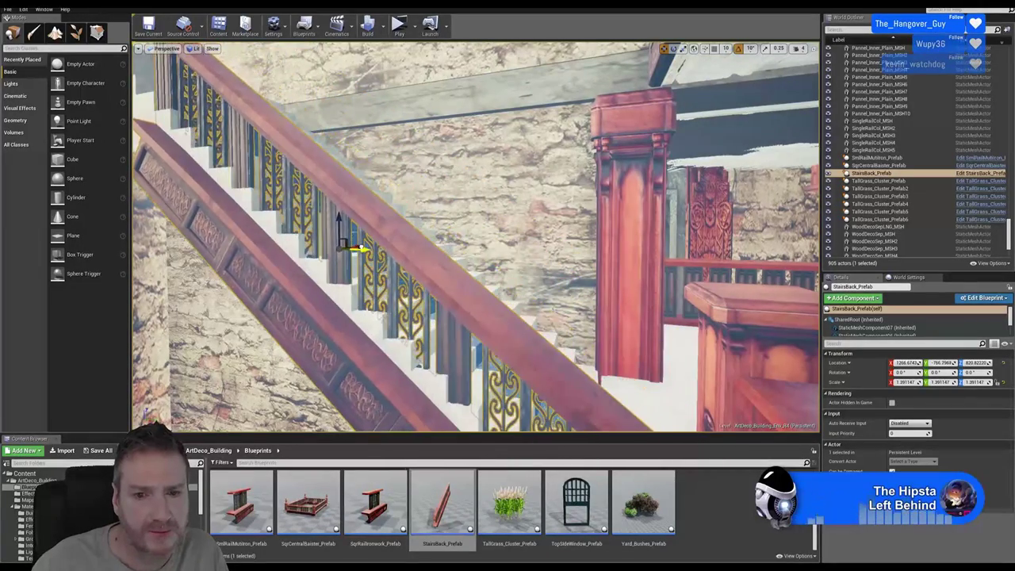
# Raise the stair railing to about Z 852.6, shift it sideways, frame it and minimise Unreal
pyautogui.moveTo(417, 234); pyautogui.dragTo(425, 237, button='right')
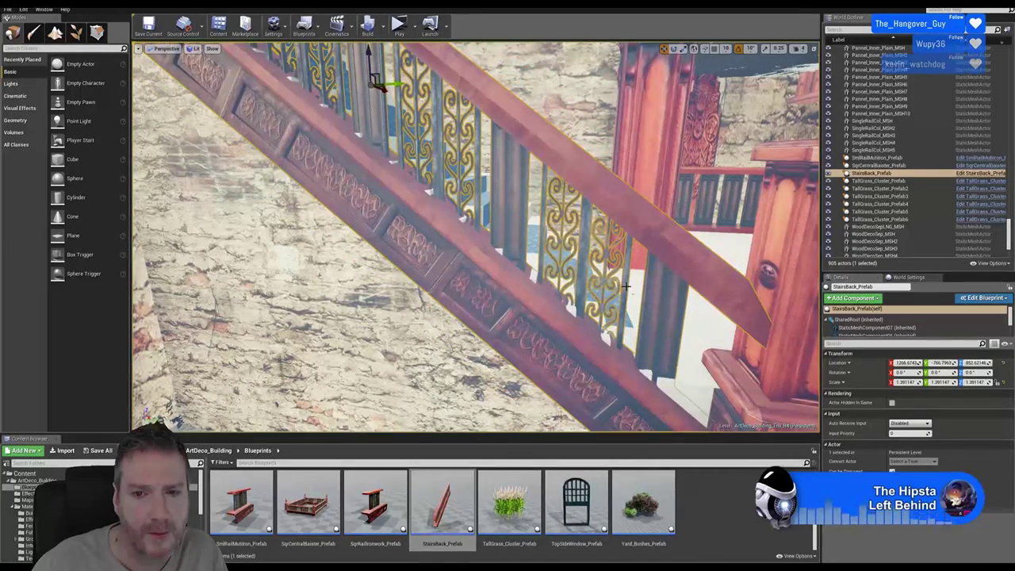
pyautogui.moveTo(625, 286); pyautogui.dragTo(631, 237, button='right')
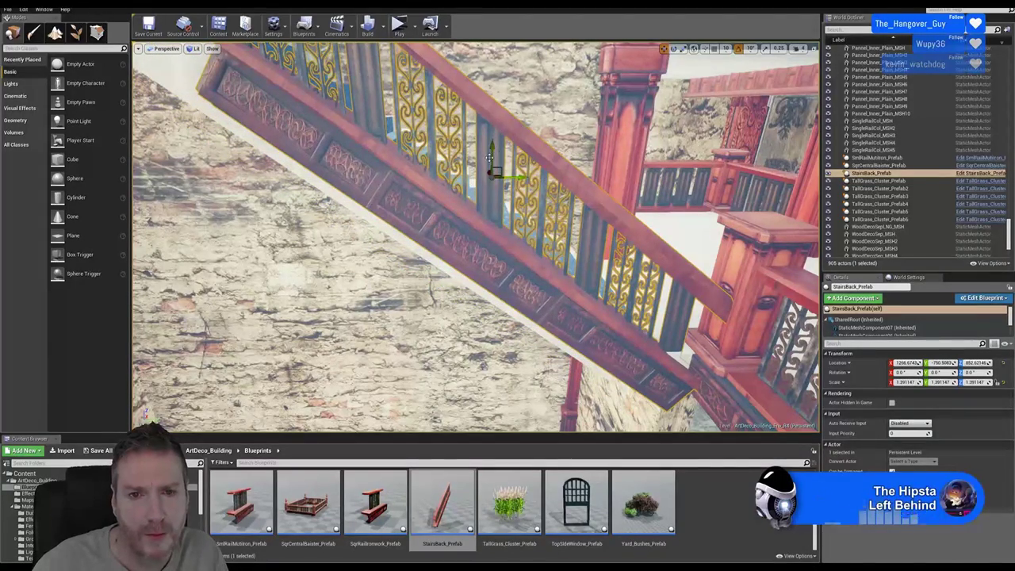
pyautogui.moveTo(630, 237); pyautogui.dragTo(599, 249, button='right')
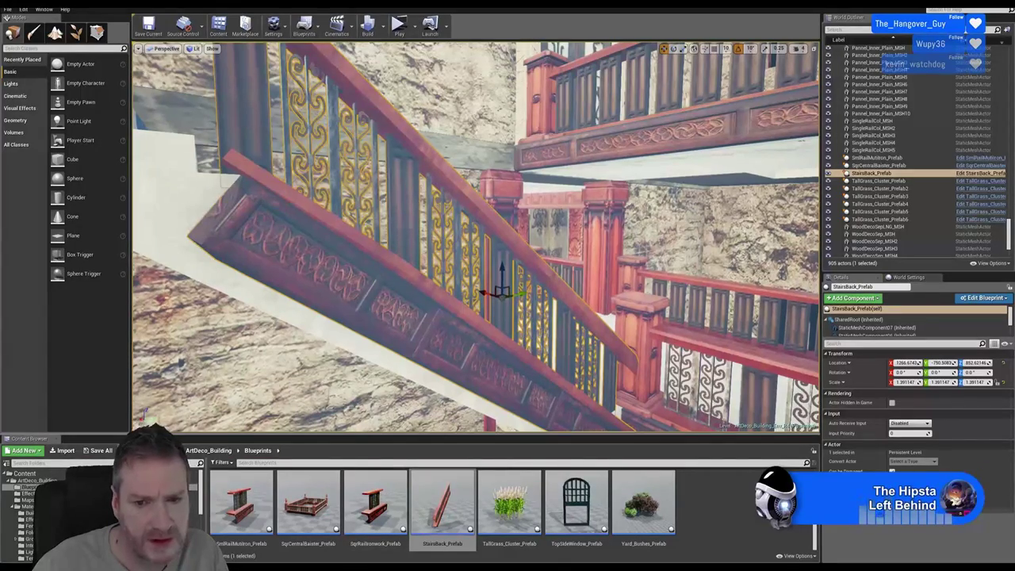
pyautogui.moveTo(599, 249); pyautogui.dragTo(586, 253, button='right')
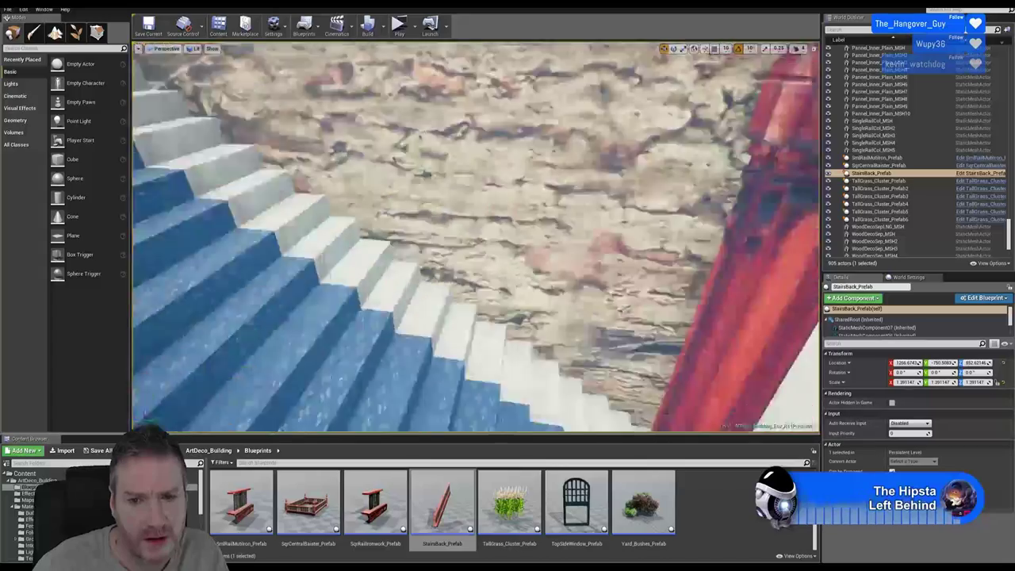
pyautogui.press('f')
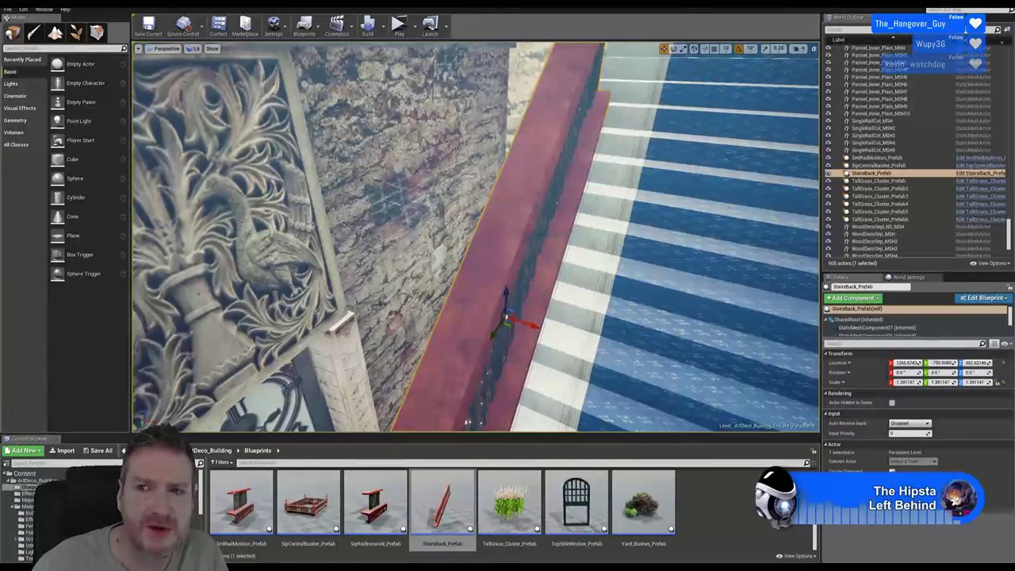
pyautogui.press('super+d')
pyautogui.click(321, 566)
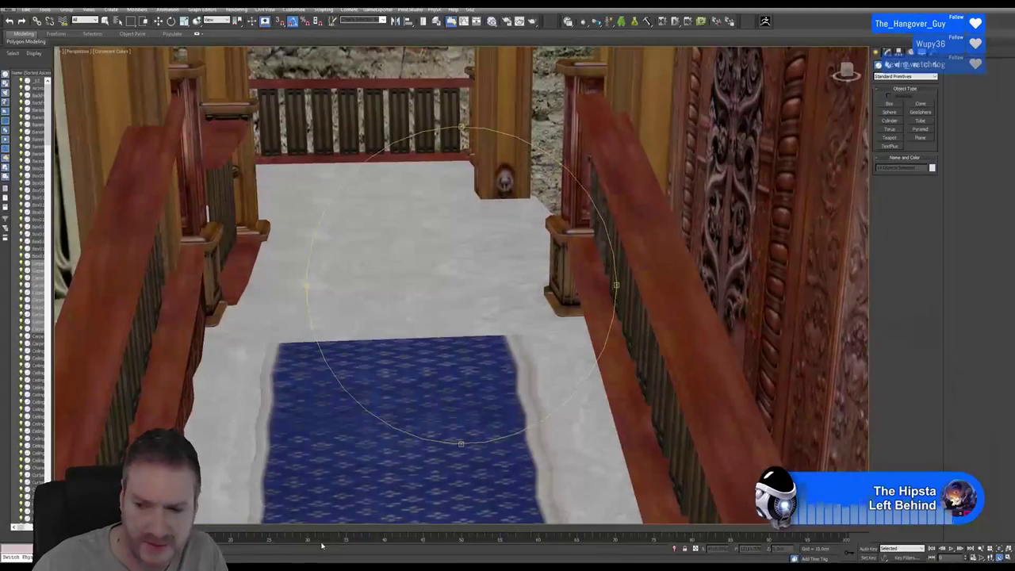
pyautogui.keyDown('alt'); pyautogui.moveTo(436, 294); pyautogui.dragTo(342, 218, button='middle'); pyautogui.keyUp('alt')
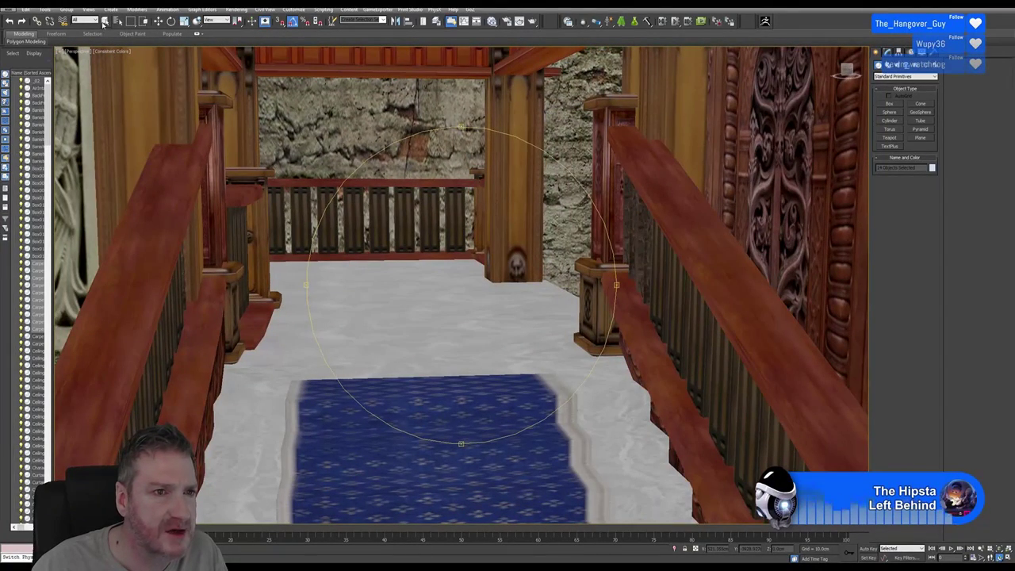
pyautogui.click(104, 21)
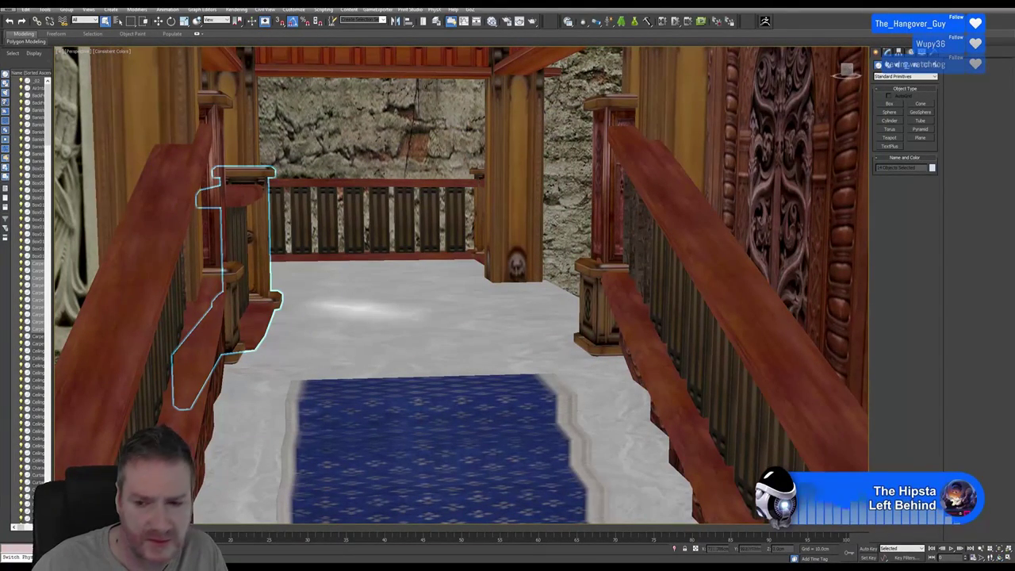
pyautogui.keyDown('alt'); pyautogui.moveTo(476, 310); pyautogui.dragTo(489, 300, button='middle'); pyautogui.keyUp('alt')
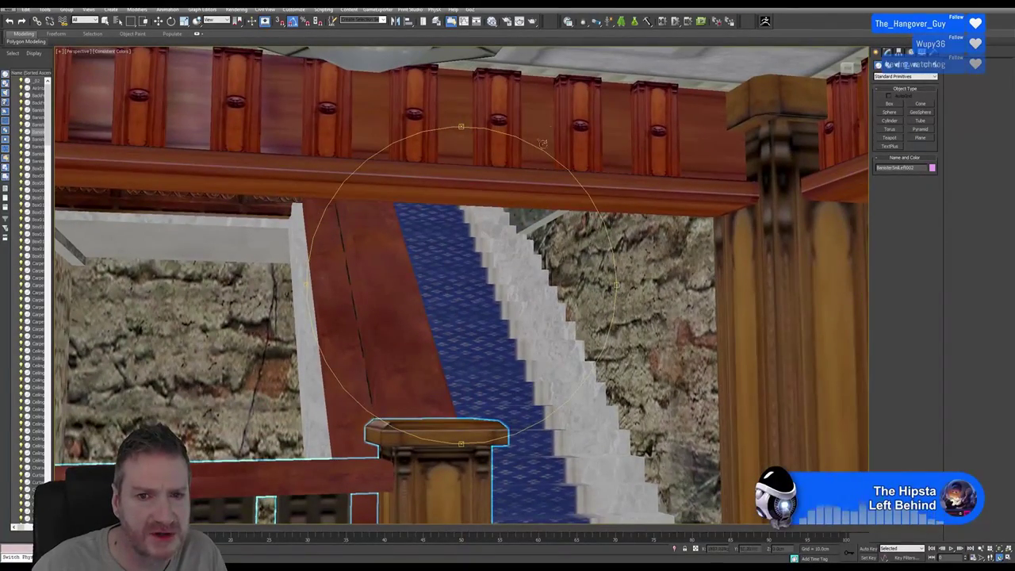
pyautogui.moveTo(455, 218); pyautogui.dragTo(430, 236)
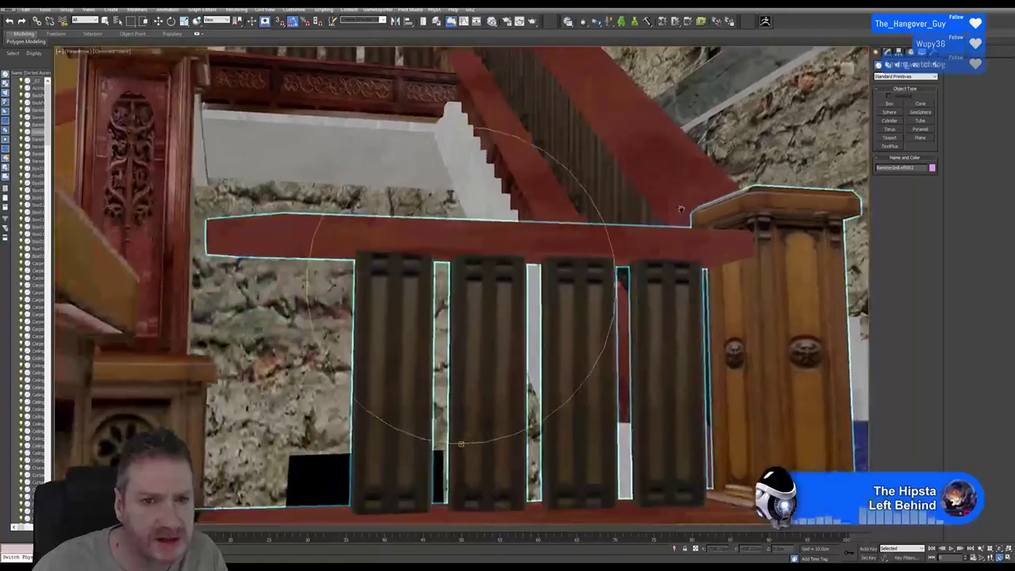
pyautogui.moveTo(680, 209); pyautogui.dragTo(384, 178)
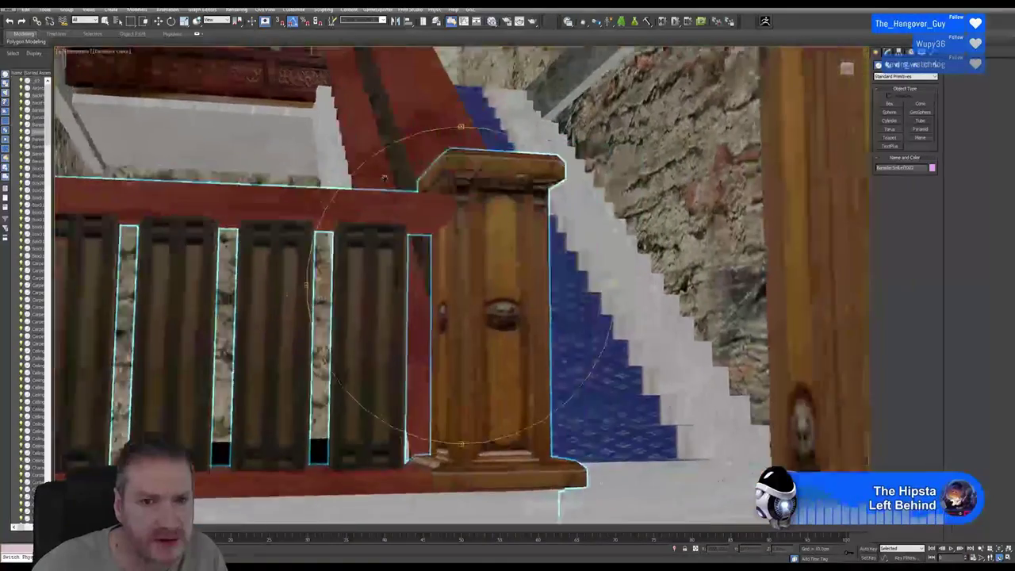
pyautogui.moveTo(440, 214); pyautogui.dragTo(682, 263)
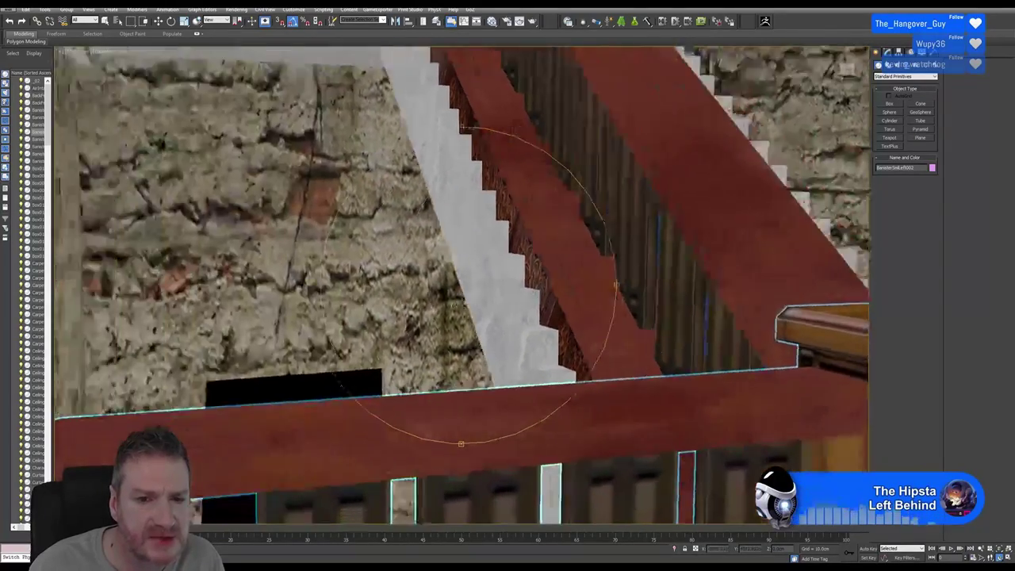
pyautogui.keyDown('alt'); pyautogui.moveTo(476, 286); pyautogui.dragTo(603, 286, button='middle'); pyautogui.keyUp('alt')
pyautogui.keyDown('alt'); pyautogui.moveTo(323, 246); pyautogui.dragTo(372, 155, button='middle'); pyautogui.keyUp('alt')
pyautogui.keyDown('alt'); pyautogui.moveTo(723, 154); pyautogui.dragTo(1008, 25, button='middle'); pyautogui.keyUp('alt')
# Back in Unreal, scale the stair railing to about 1.67, slide it along Y and raise it
pyautogui.press('super+d')
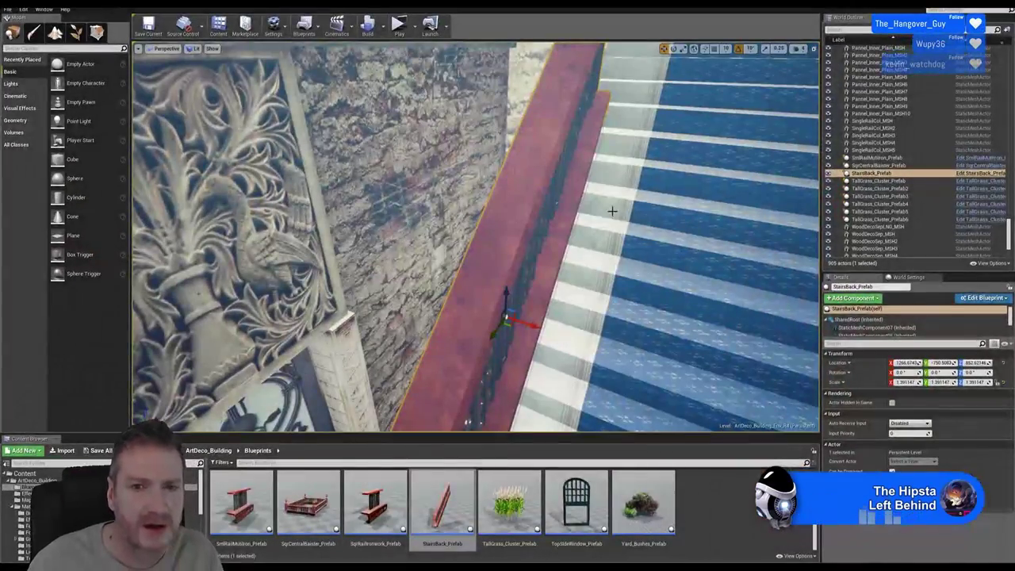
pyautogui.moveTo(476, 238)
pyautogui.mouseDown(button='right')
pyautogui.moveTo(507, 238)
pyautogui.moveTo(468, 238)
pyautogui.moveTo(476, 262)
pyautogui.moveTo(491, 246)
pyautogui.moveTo(468, 238)
pyautogui.moveTo(480, 238)
pyautogui.mouseUp(button='right')
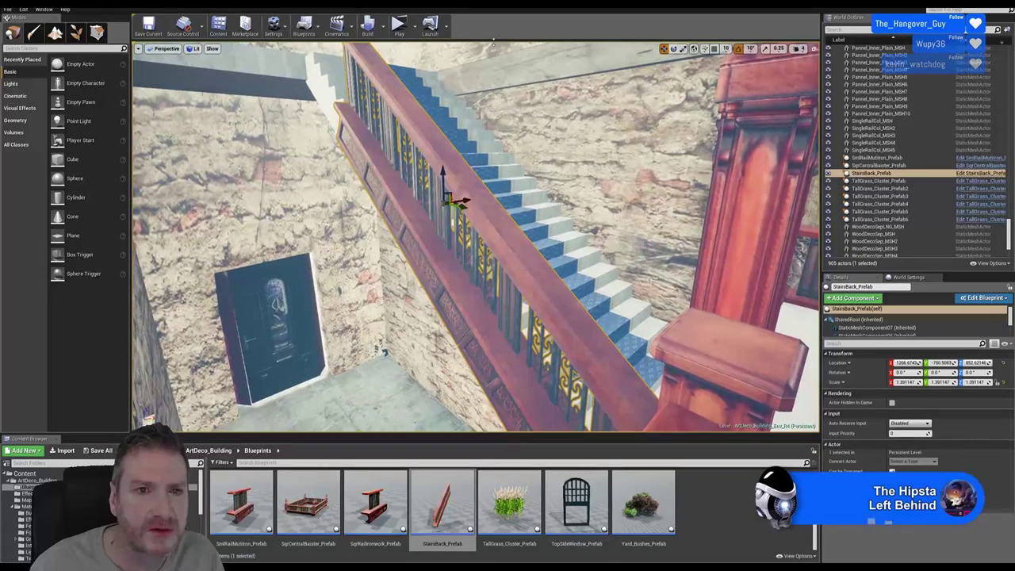
pyautogui.click(683, 49)
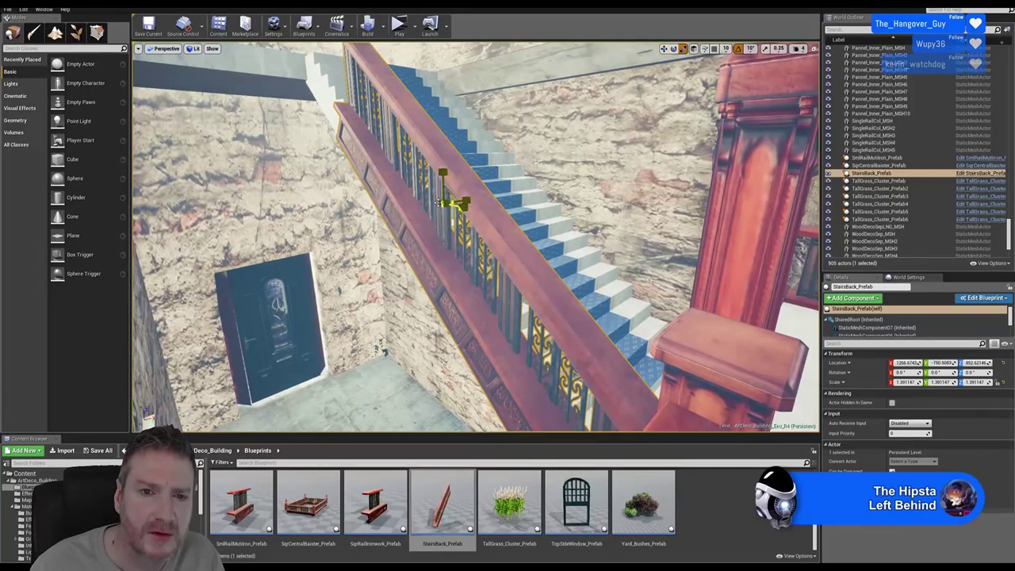
pyautogui.moveTo(456, 205); pyautogui.dragTo(476, 195)
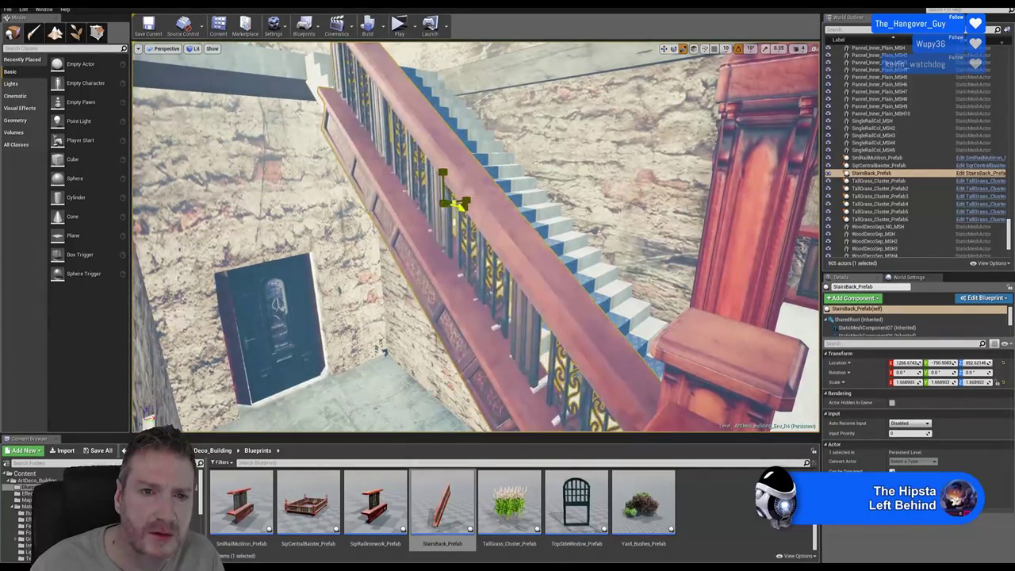
pyautogui.click(663, 48)
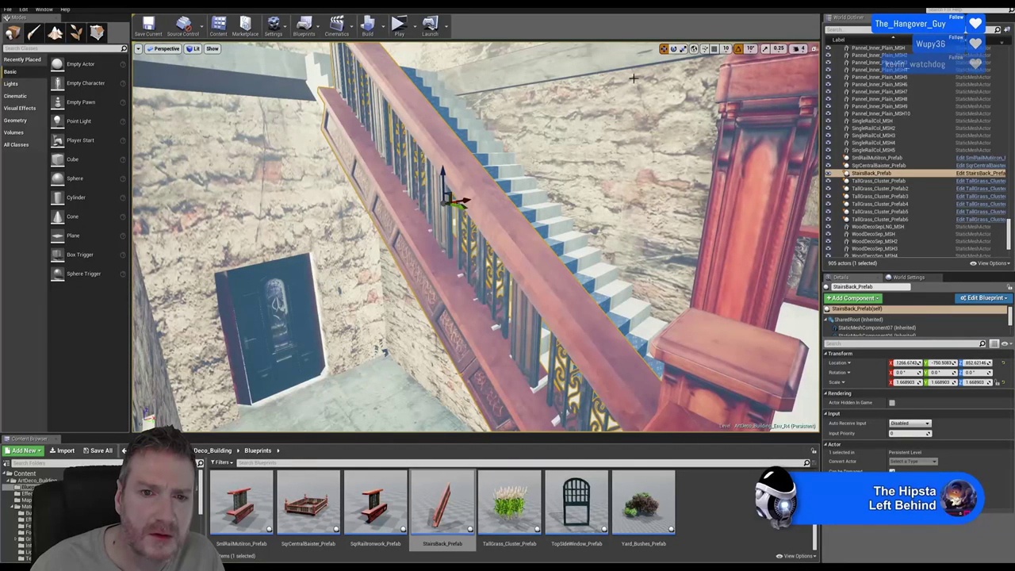
pyautogui.moveTo(458, 203); pyautogui.dragTo(452, 200)
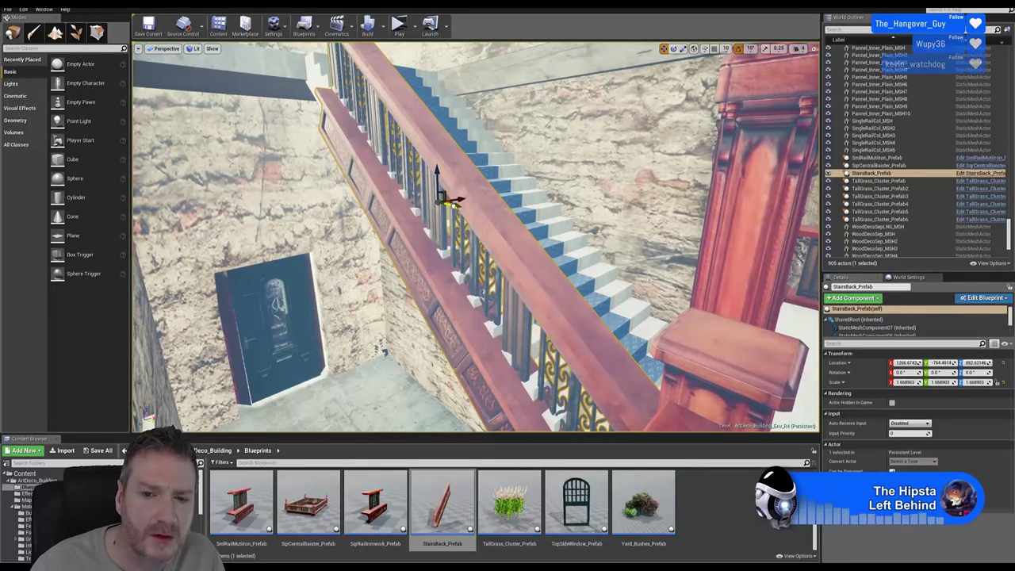
pyautogui.moveTo(429, 168); pyautogui.dragTo(435, 136)
# Shift the stair railing along X and nudge it along Y to about -822.8
pyautogui.moveTo(435, 135); pyautogui.dragTo(460, 136, button='right')
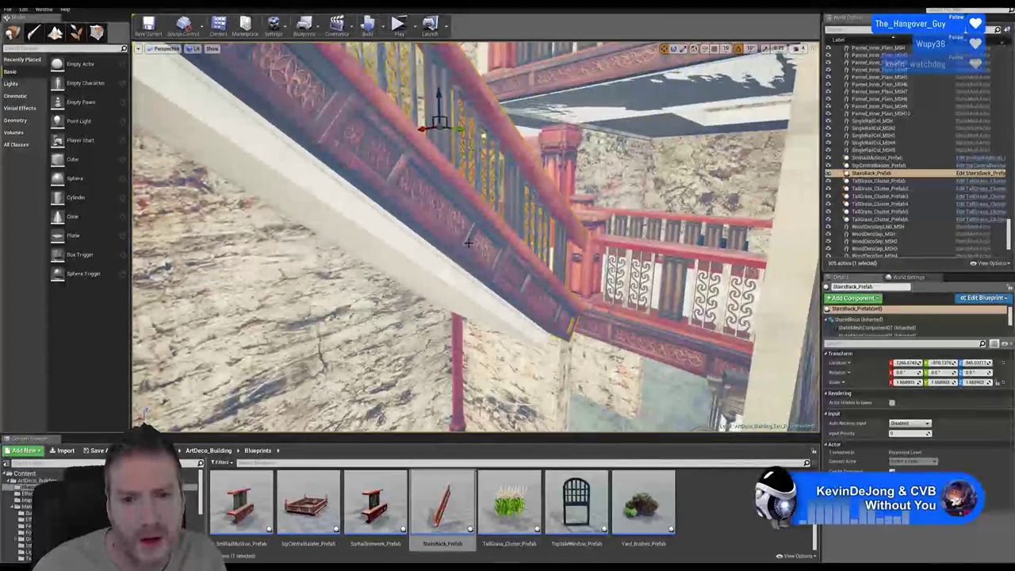
pyautogui.moveTo(469, 184); pyautogui.dragTo(463, 191, button='right')
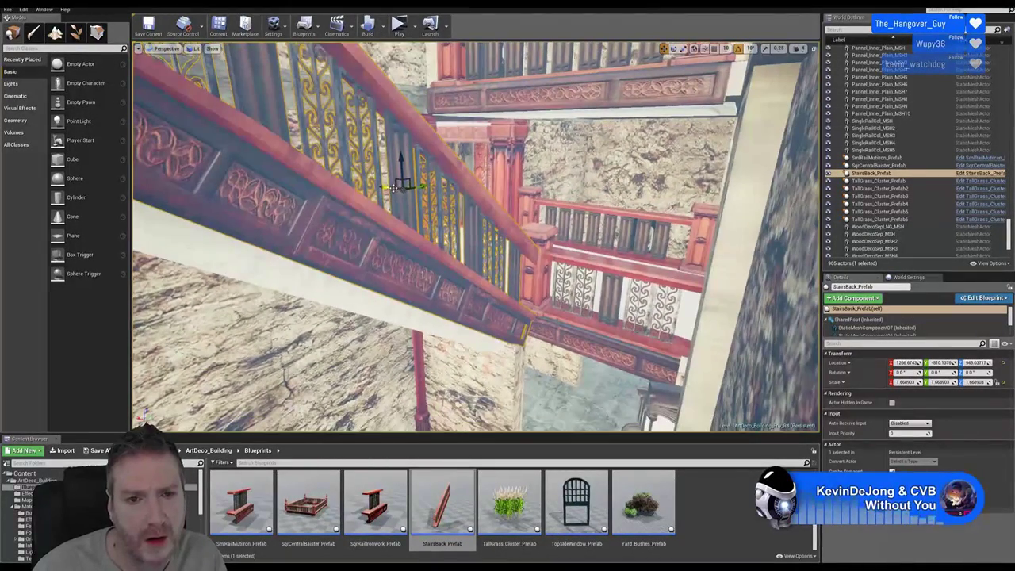
pyautogui.moveTo(393, 188)
pyautogui.mouseDown()
pyautogui.moveTo(375, 186)
pyautogui.moveTo(395, 179)
pyautogui.moveTo(391, 188)
pyautogui.moveTo(396, 173)
pyautogui.mouseUp()
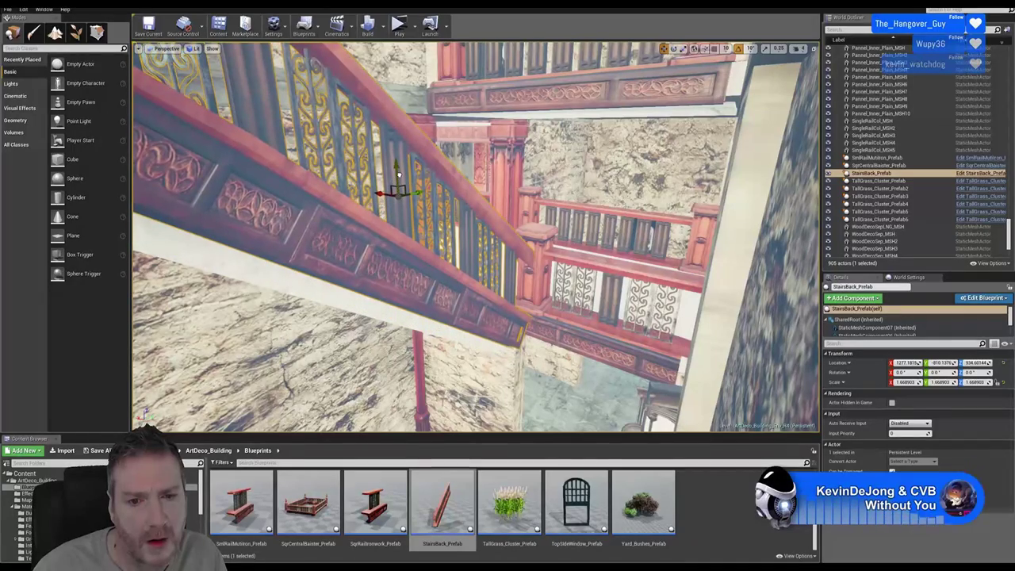
pyautogui.moveTo(476, 237); pyautogui.dragTo(500, 226, button='right')
pyautogui.moveTo(475, 238); pyautogui.dragTo(476, 238, button='right')
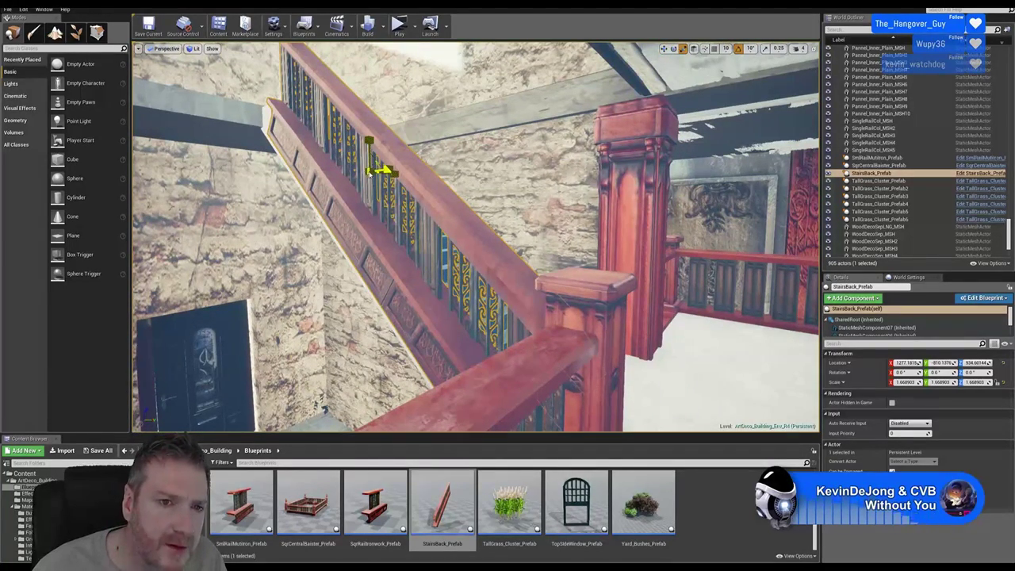
pyautogui.click(665, 49)
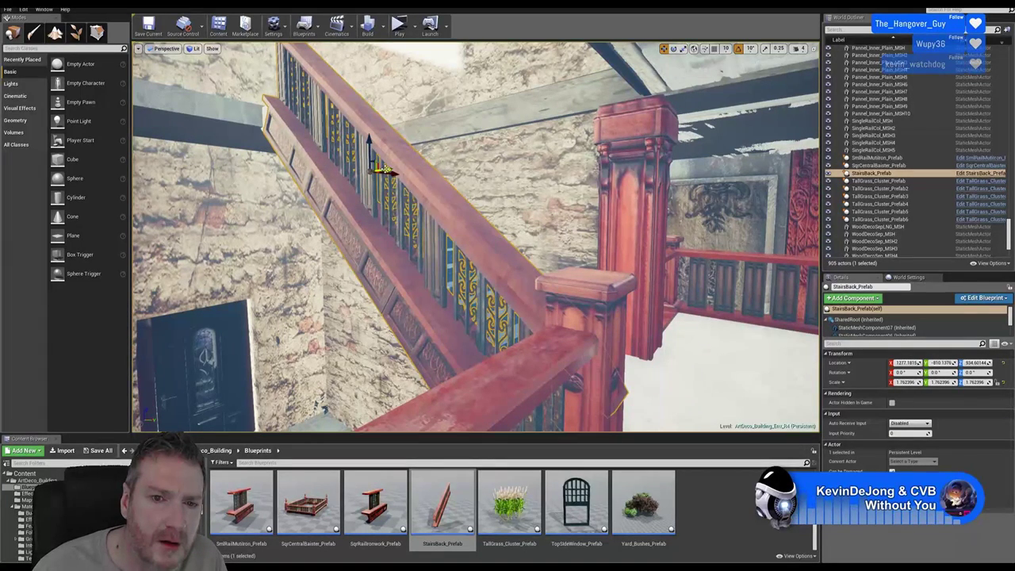
pyautogui.moveTo(386, 170); pyautogui.dragTo(372, 141)
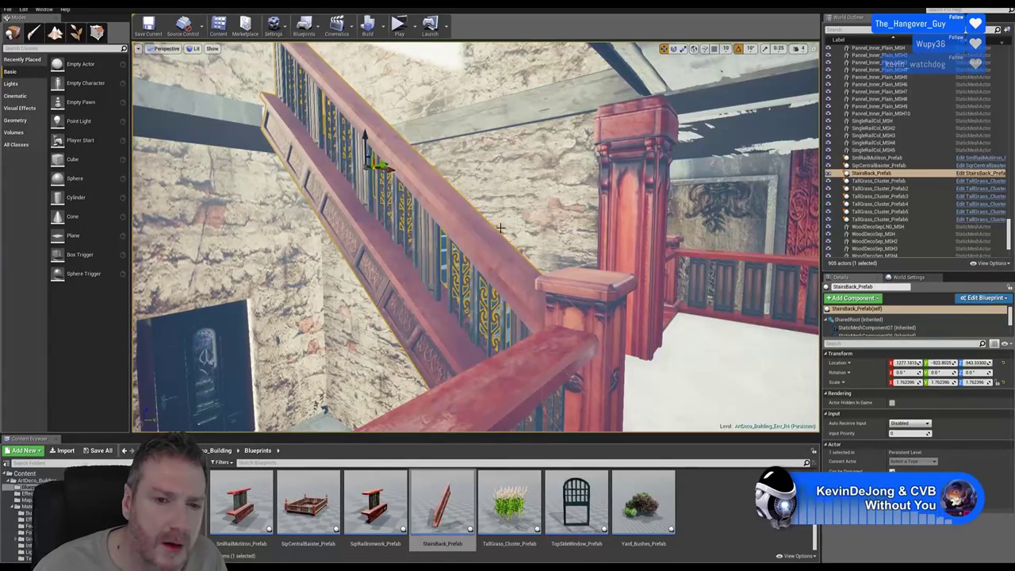
pyautogui.moveTo(501, 228); pyautogui.dragTo(528, 206, button='right')
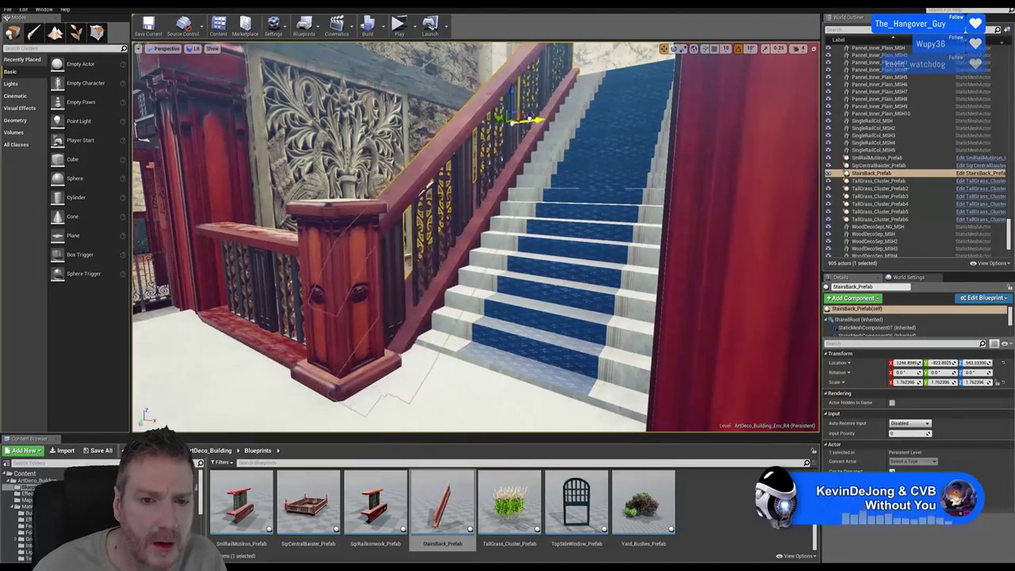
# Check the stair railing running up to the red newel post at the landing, then deselect it
pyautogui.moveTo(528, 206); pyautogui.dragTo(404, 259, button='right')
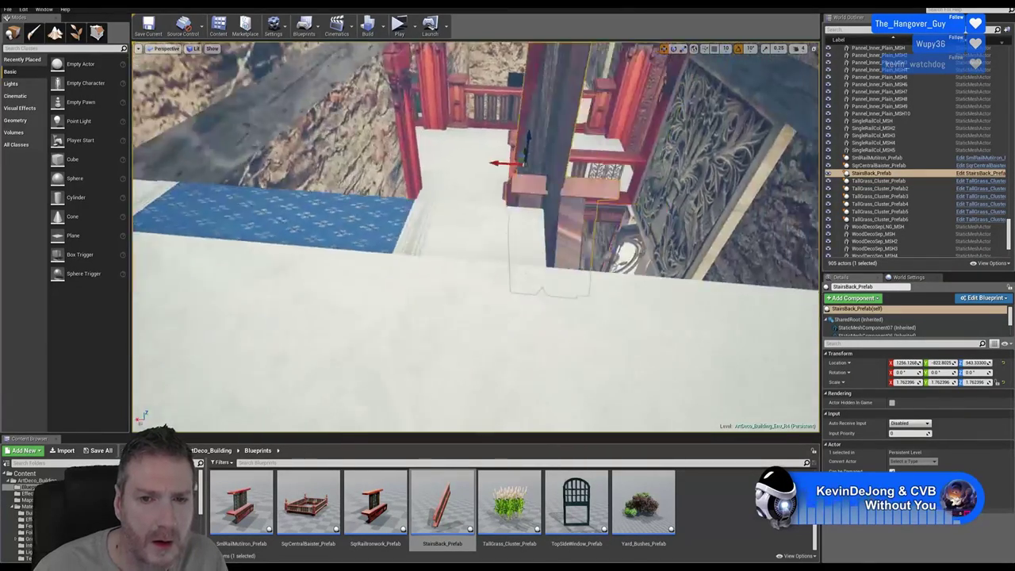
pyautogui.moveTo(476, 238); pyautogui.dragTo(638, 197, button='right')
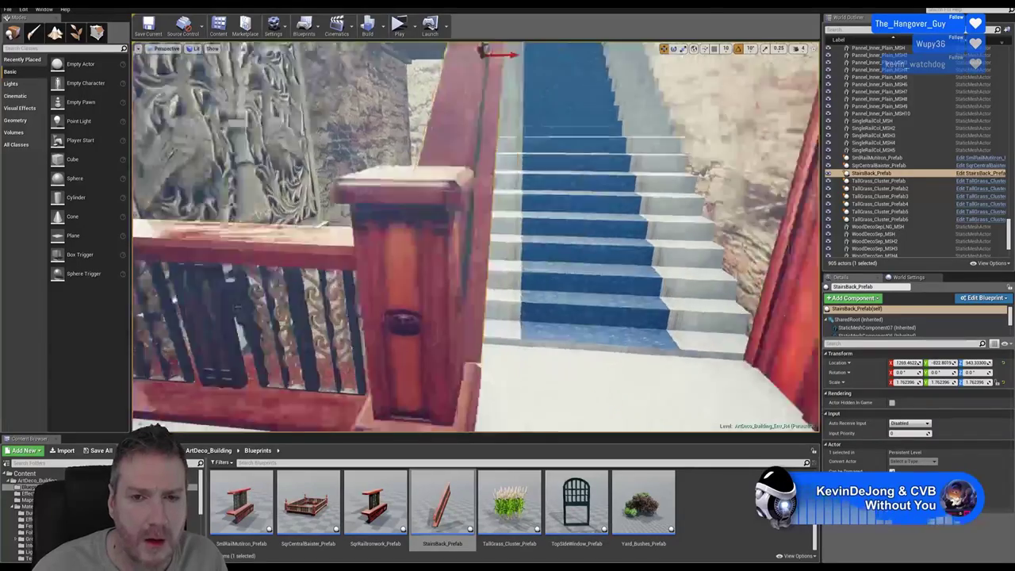
pyautogui.moveTo(638, 196); pyautogui.dragTo(577, 215, button='right')
pyautogui.press('Escape')
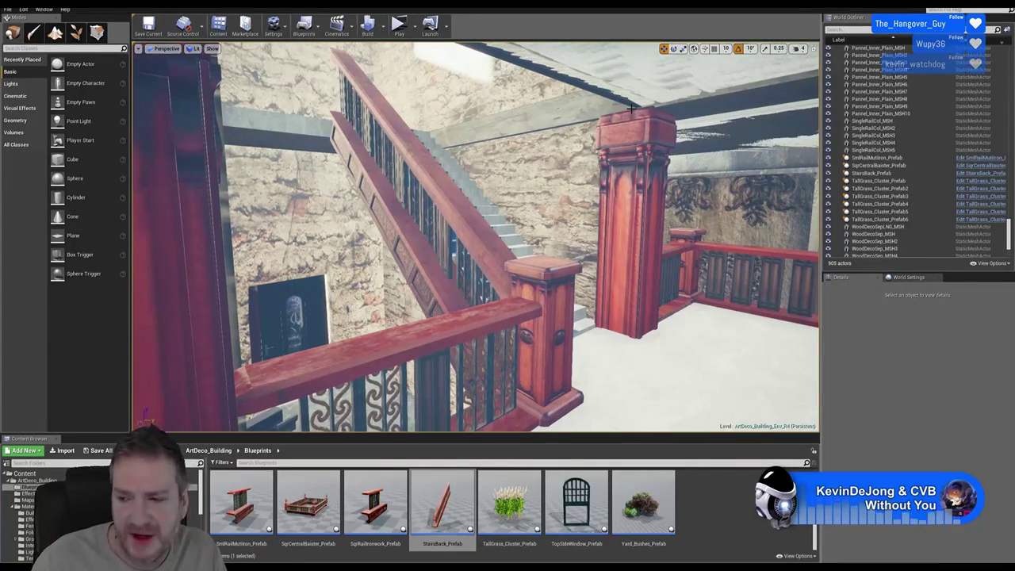
# Duplicate the carved wood trim WoodDecoSep_MSH2
pyautogui.moveTo(506, 273); pyautogui.dragTo(503, 295, button='right')
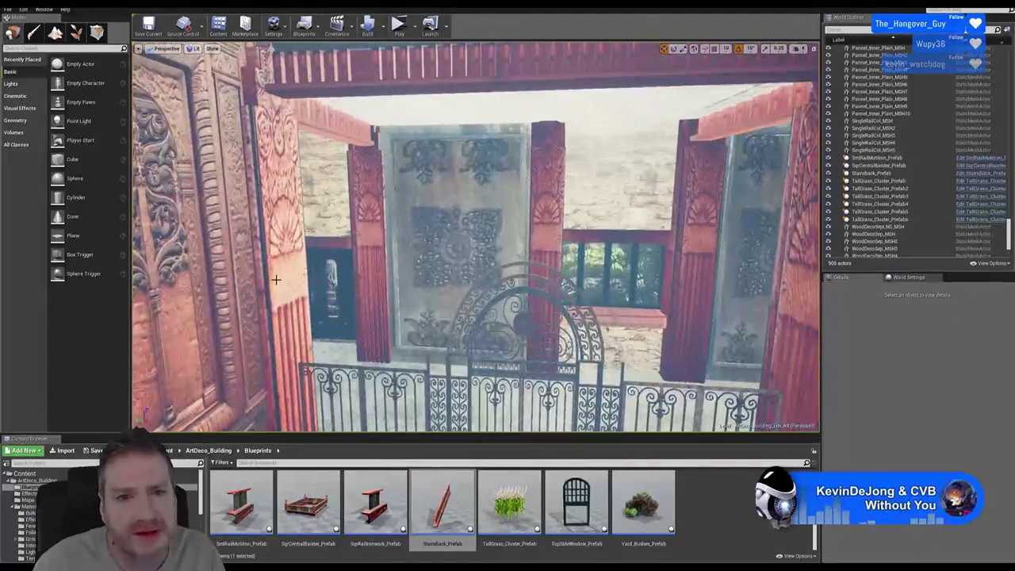
pyautogui.click(331, 121)
pyautogui.rightClick(333, 123)
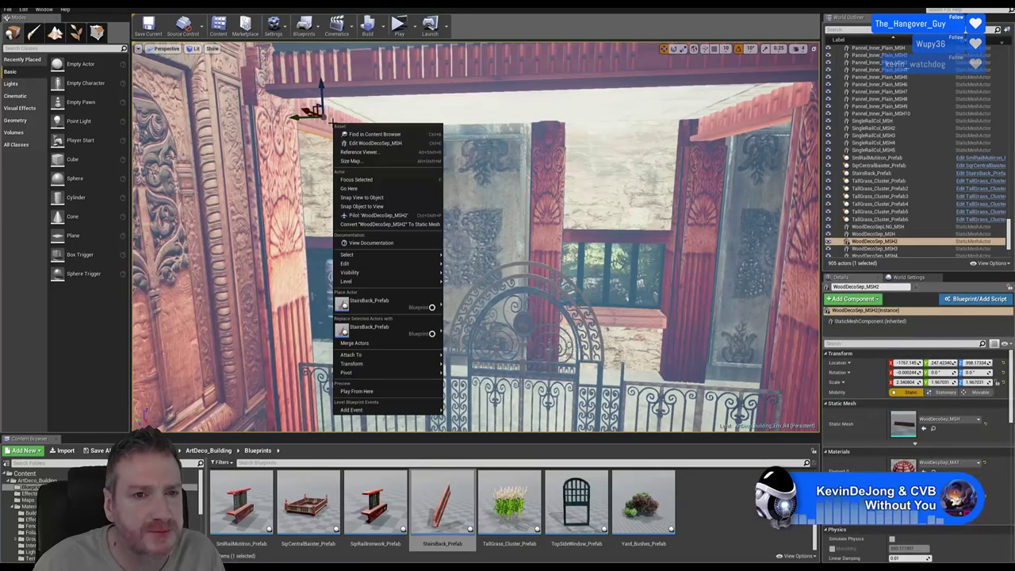
pyautogui.moveTo(381, 262)
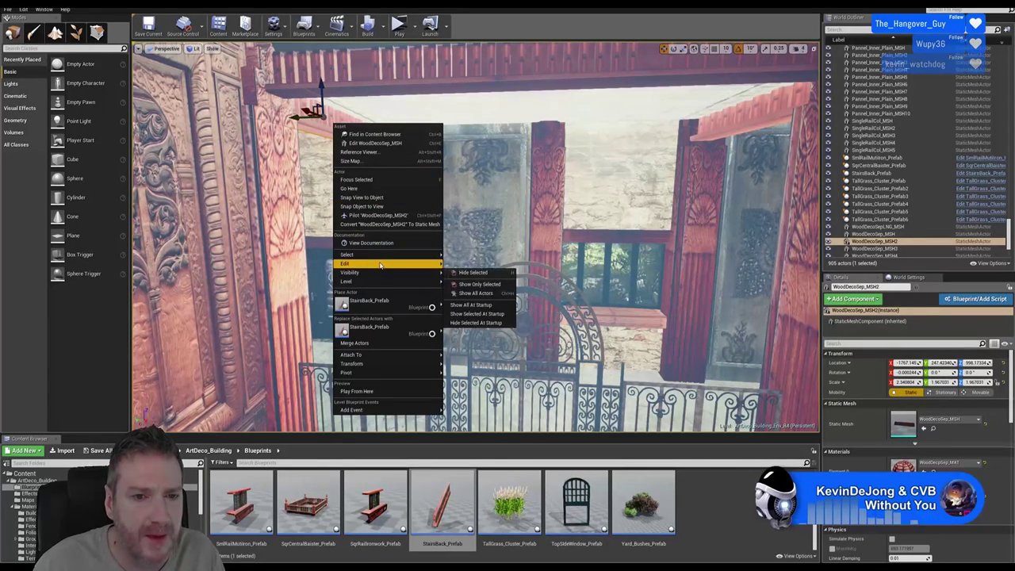
pyautogui.click(468, 300)
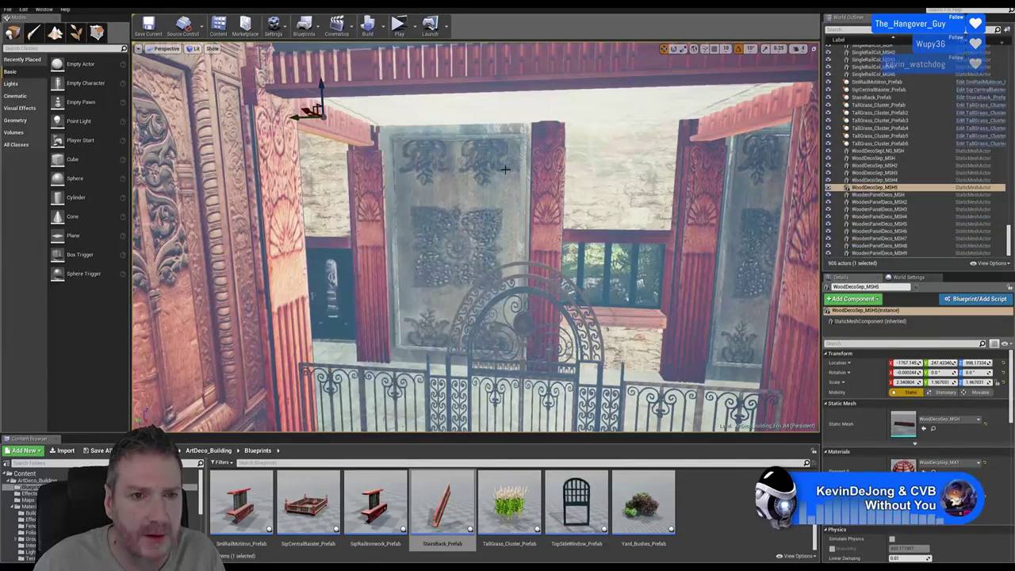
# Move the WoodDecoSep_MSH5 copy along X and Y and raise it to the balcony edge, about X 1154, Z 1036.7
pyautogui.moveTo(465, 329); pyautogui.dragTo(333, 328, button='right')
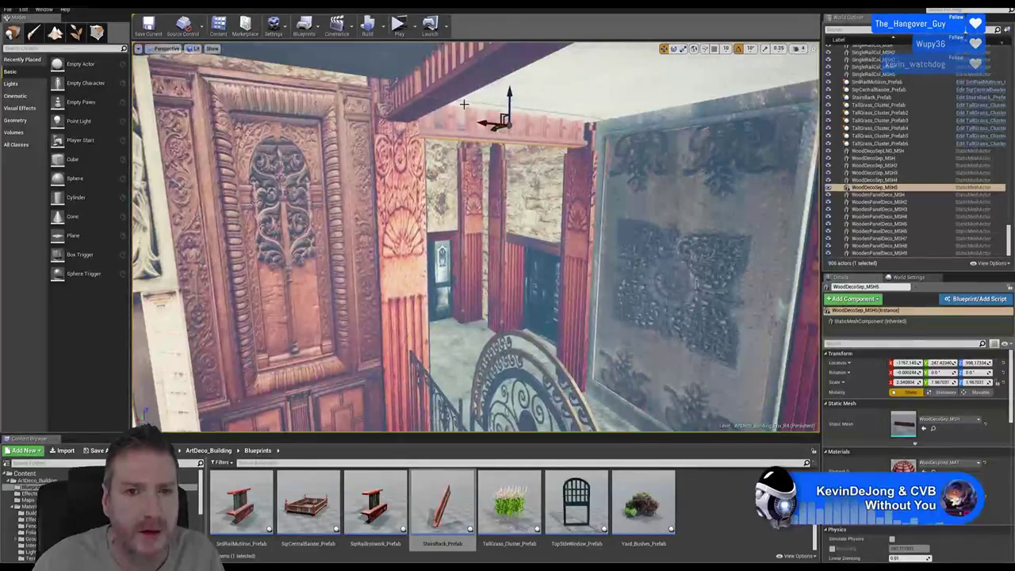
pyautogui.moveTo(481, 123); pyautogui.dragTo(179, 80)
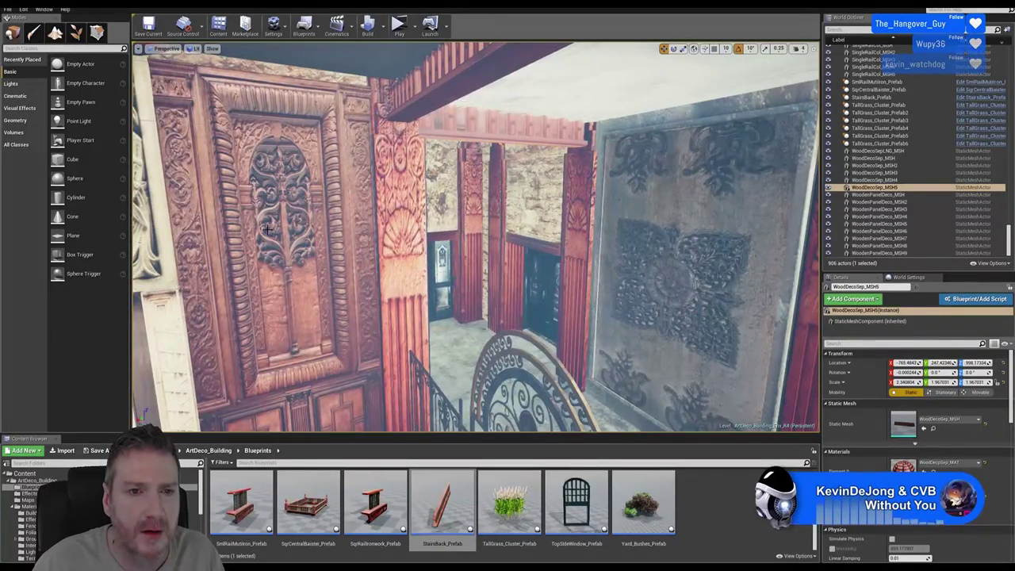
pyautogui.moveTo(333, 329); pyautogui.dragTo(574, 191, button='right')
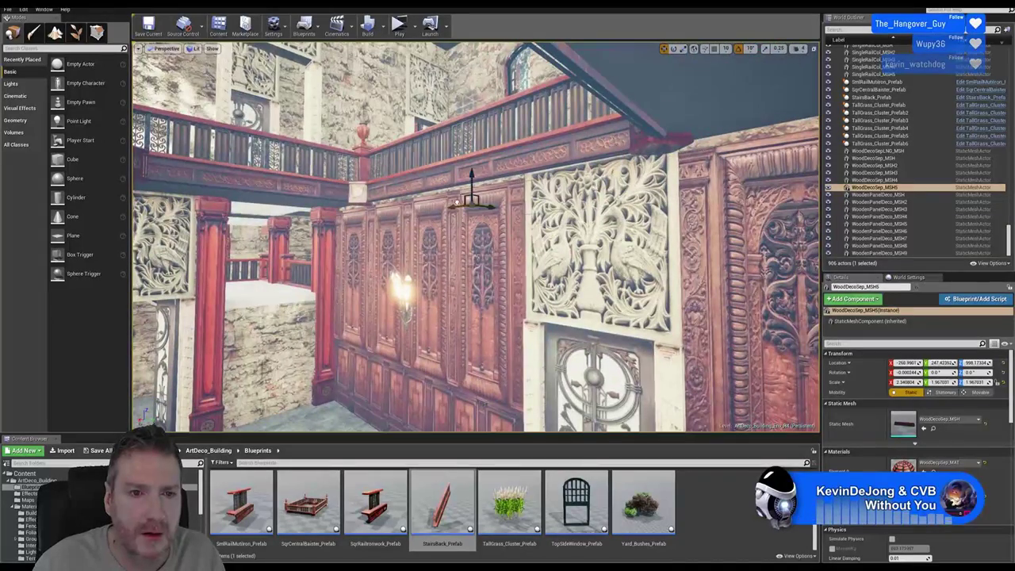
pyautogui.moveTo(379, 221); pyautogui.dragTo(332, 228)
pyautogui.moveTo(333, 230); pyautogui.dragTo(306, 256, button='right')
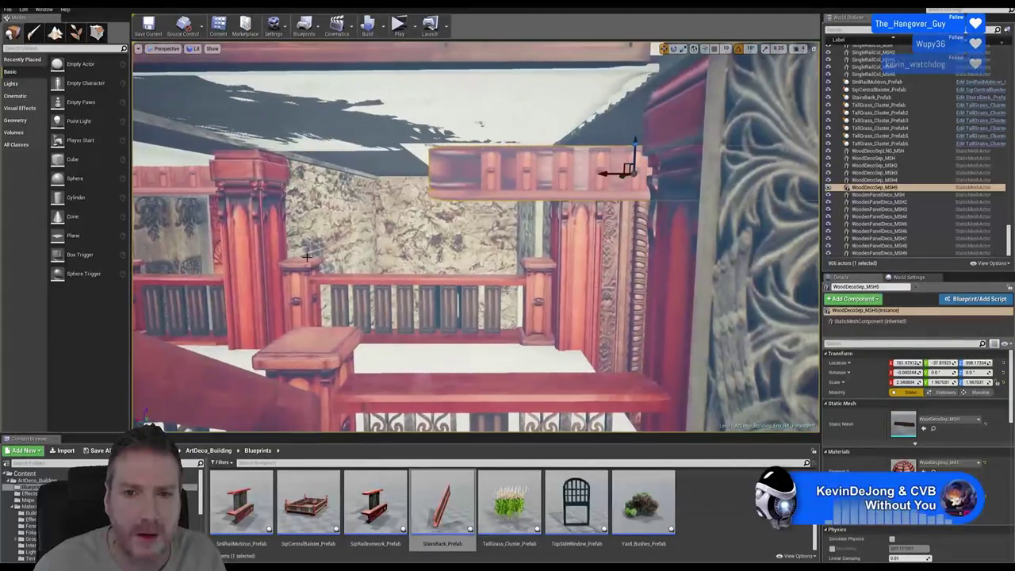
pyautogui.keyDown('alt'); pyautogui.moveTo(603, 173); pyautogui.dragTo(411, 189); pyautogui.keyUp('alt')
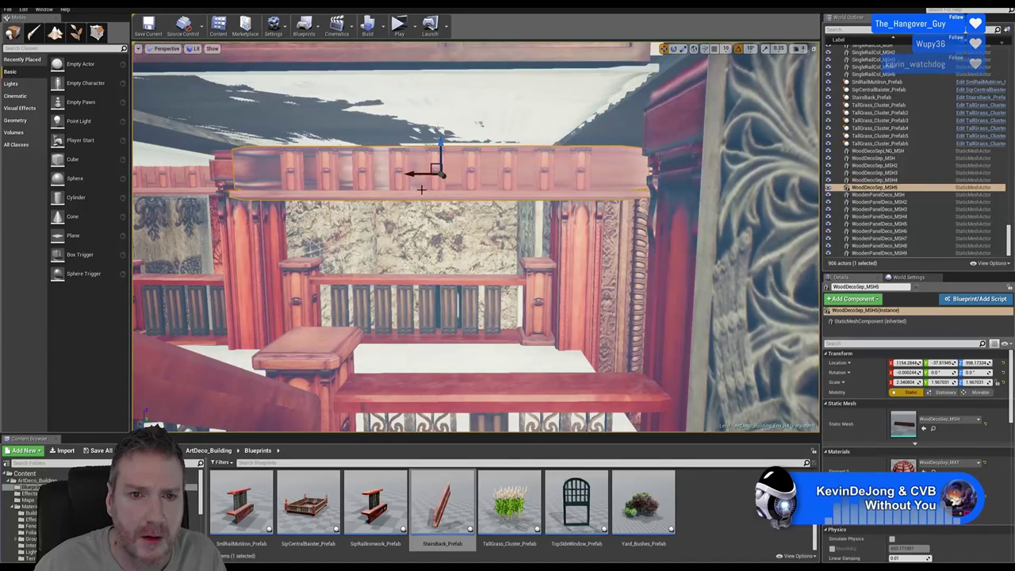
pyautogui.moveTo(441, 151); pyautogui.dragTo(441, 134)
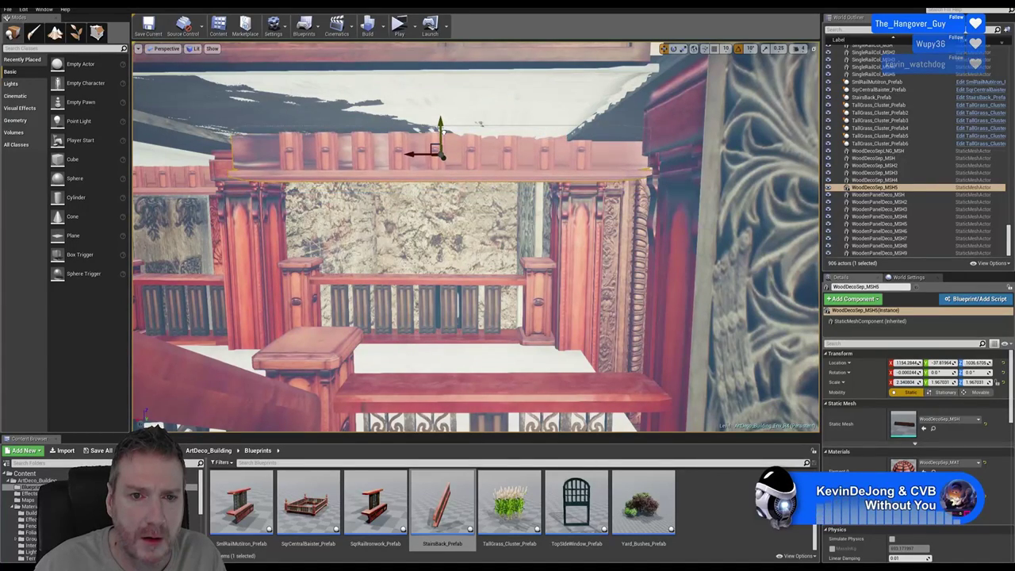
pyautogui.moveTo(489, 215); pyautogui.dragTo(501, 214, button='right')
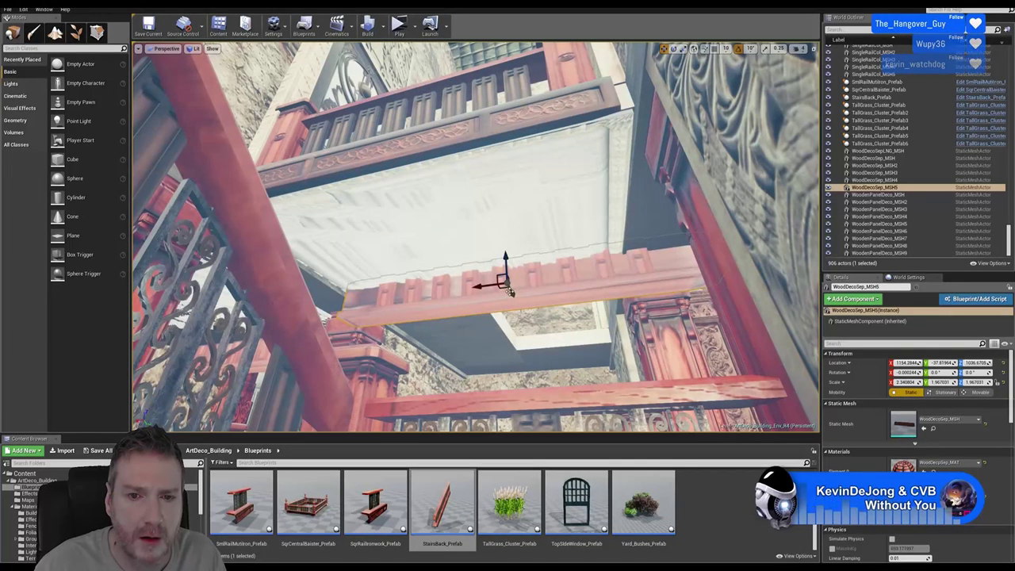
# Align the WoodDecoSep_MSH5 trim along Y and X beneath the ceiling, at about X 1221.8
pyautogui.moveTo(510, 291); pyautogui.dragTo(506, 315)
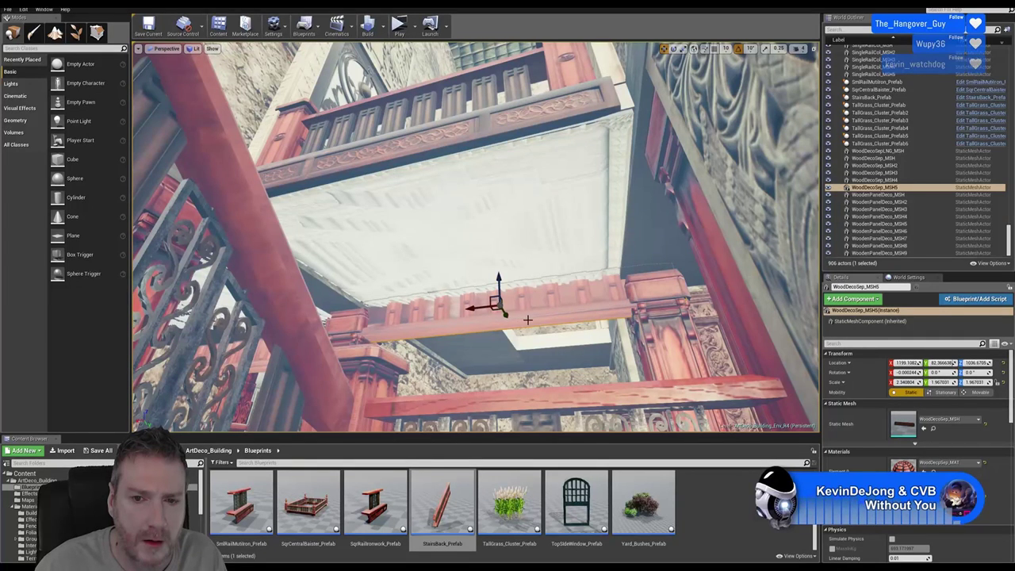
pyautogui.moveTo(478, 307); pyautogui.dragTo(470, 311)
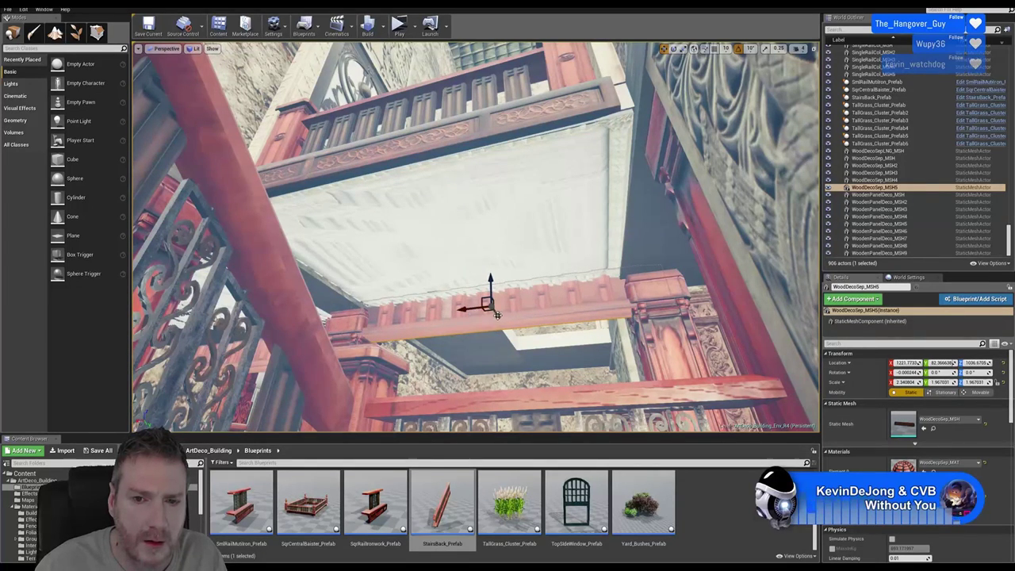
pyautogui.moveTo(514, 350); pyautogui.dragTo(505, 295, button='right')
pyautogui.moveTo(483, 226); pyautogui.dragTo(484, 227)
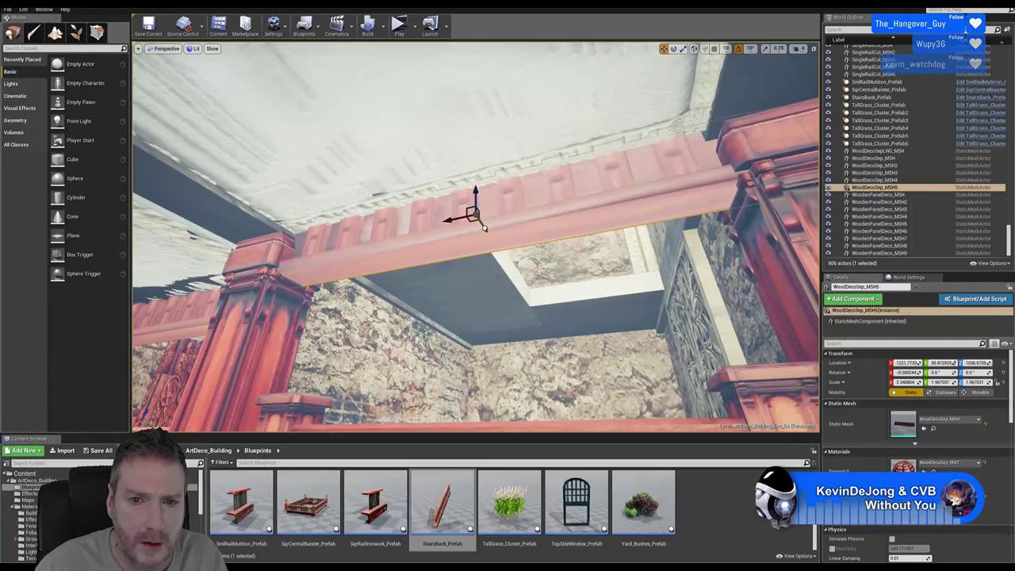
pyautogui.moveTo(630, 300); pyautogui.dragTo(601, 272, button='right')
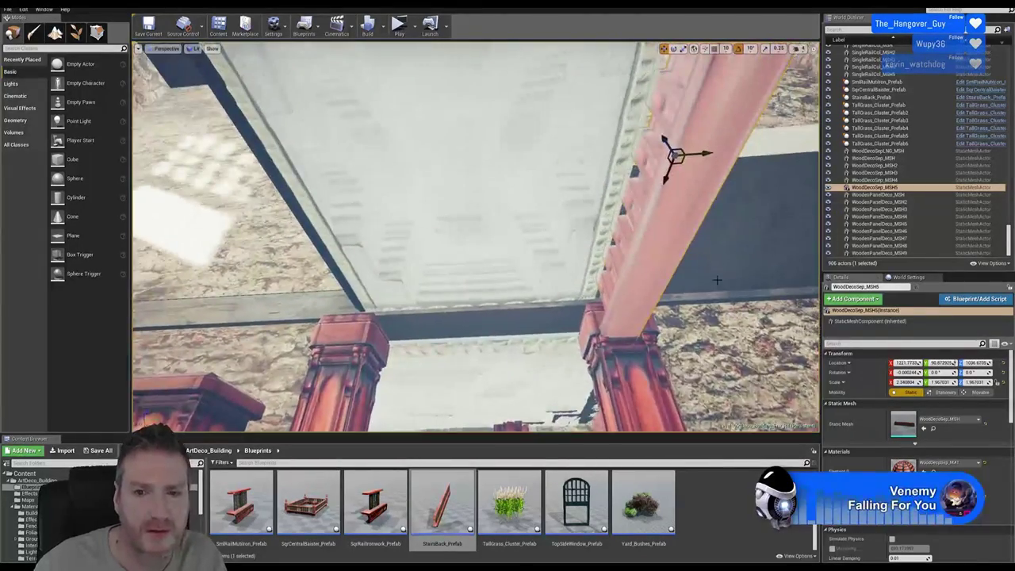
pyautogui.moveTo(696, 261); pyautogui.dragTo(691, 255, button='right')
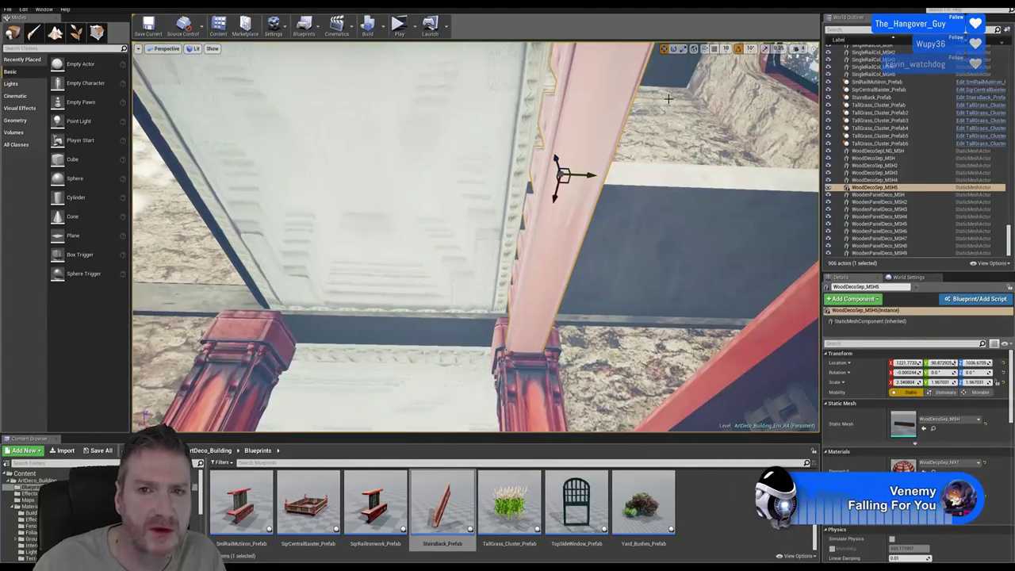
# Thin the trim to a Y scale of about 1.59
pyautogui.click(694, 48)
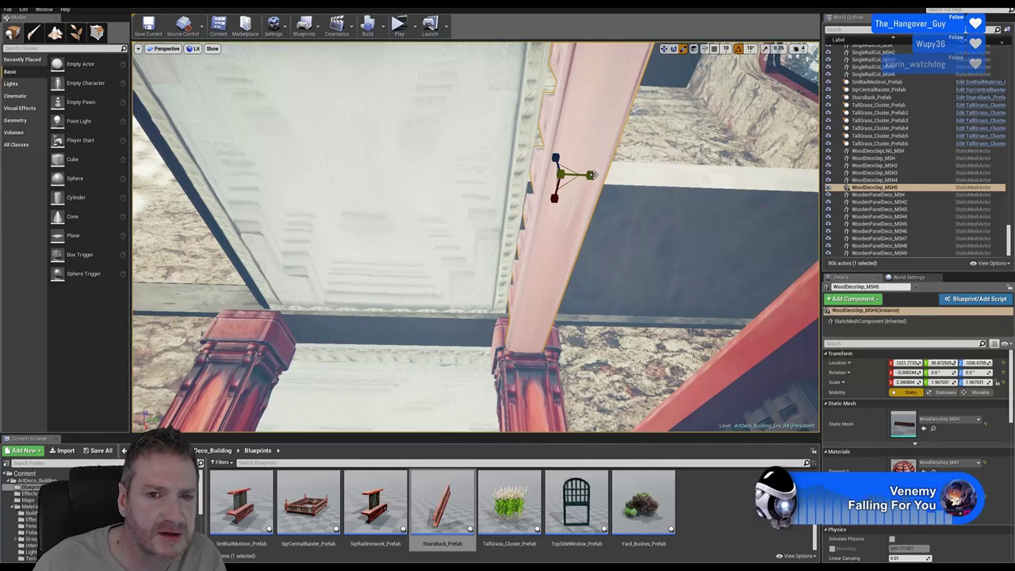
pyautogui.moveTo(591, 175)
pyautogui.mouseDown()
pyautogui.moveTo(565, 176)
pyautogui.moveTo(579, 177)
pyautogui.moveTo(572, 184)
pyautogui.mouseUp()
pyautogui.click(664, 48)
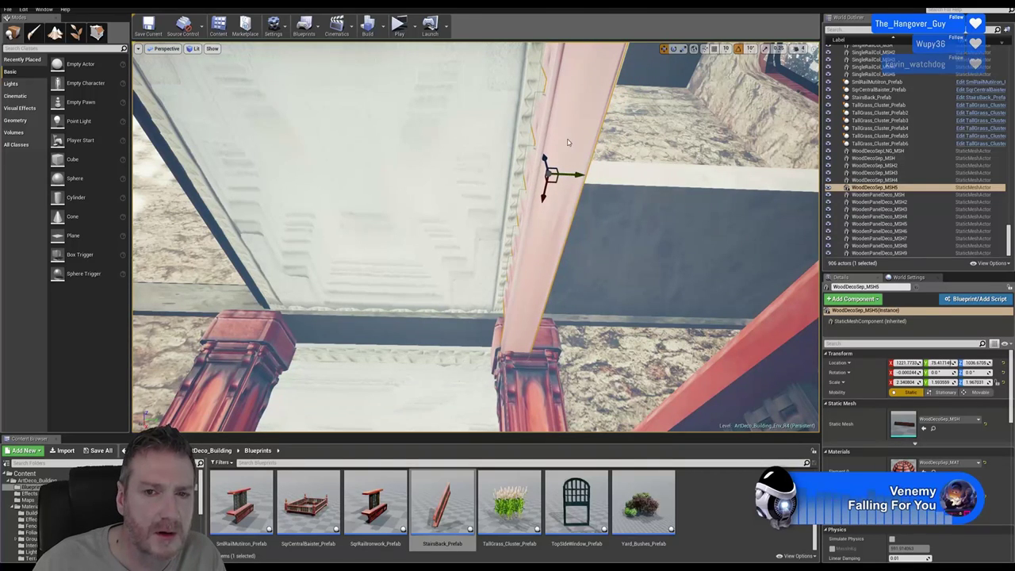
# Paste a second trim copy, WoodDecoSep_MSH6, and slide it along Y to about -430.1
pyautogui.rightClick(566, 138)
pyautogui.moveTo(626, 280)
pyautogui.click(699, 308)
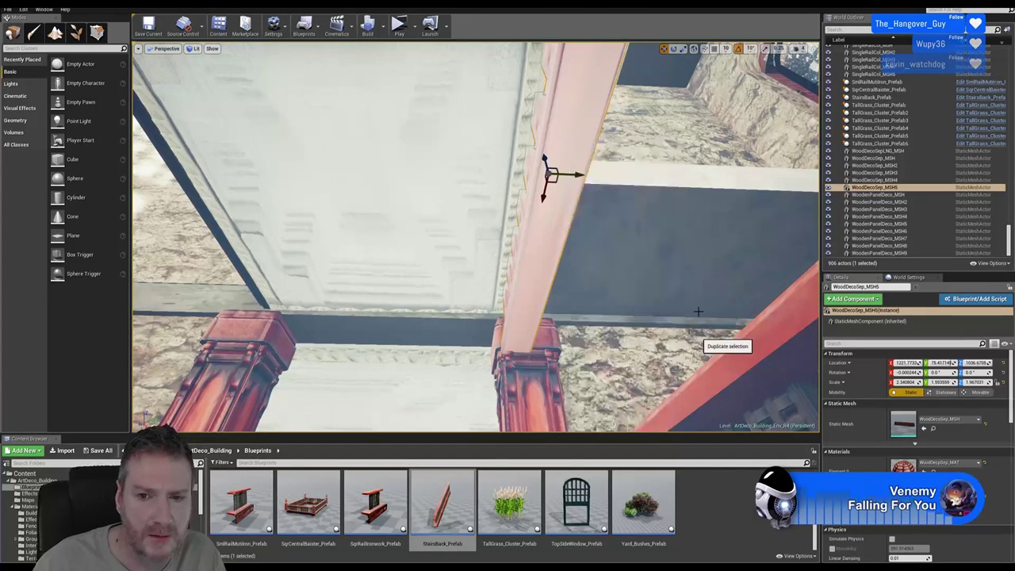
pyautogui.moveTo(573, 174); pyautogui.dragTo(211, 225)
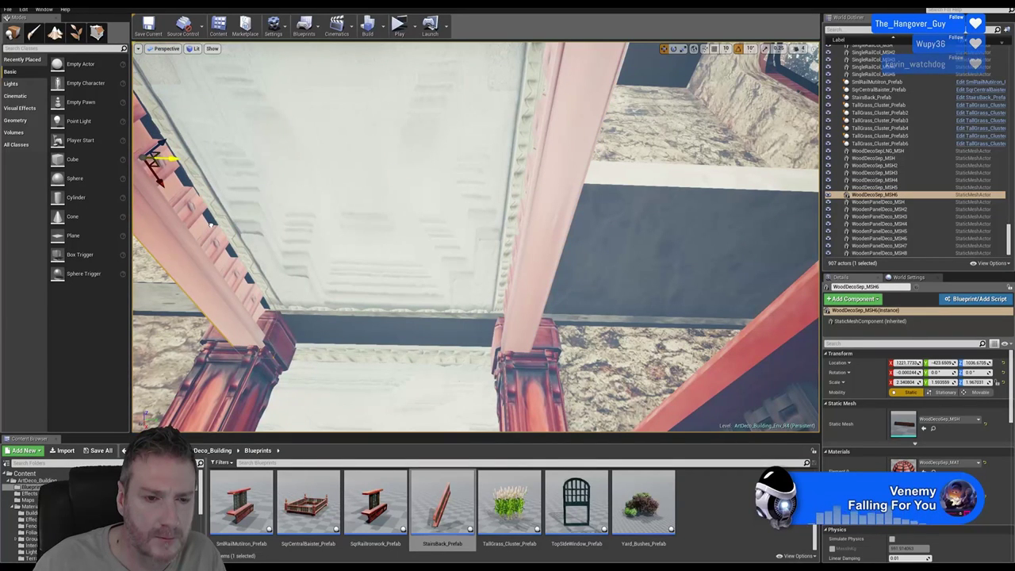
pyautogui.moveTo(342, 278); pyautogui.dragTo(265, 268, button='right')
pyautogui.moveTo(333, 258); pyautogui.dragTo(334, 257, button='right')
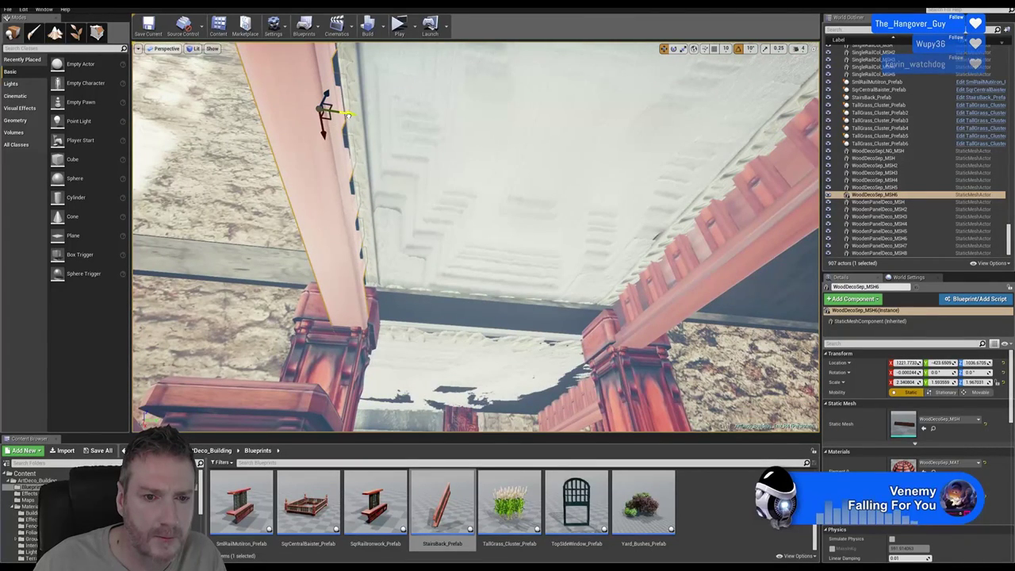
pyautogui.moveTo(346, 114); pyautogui.dragTo(341, 114)
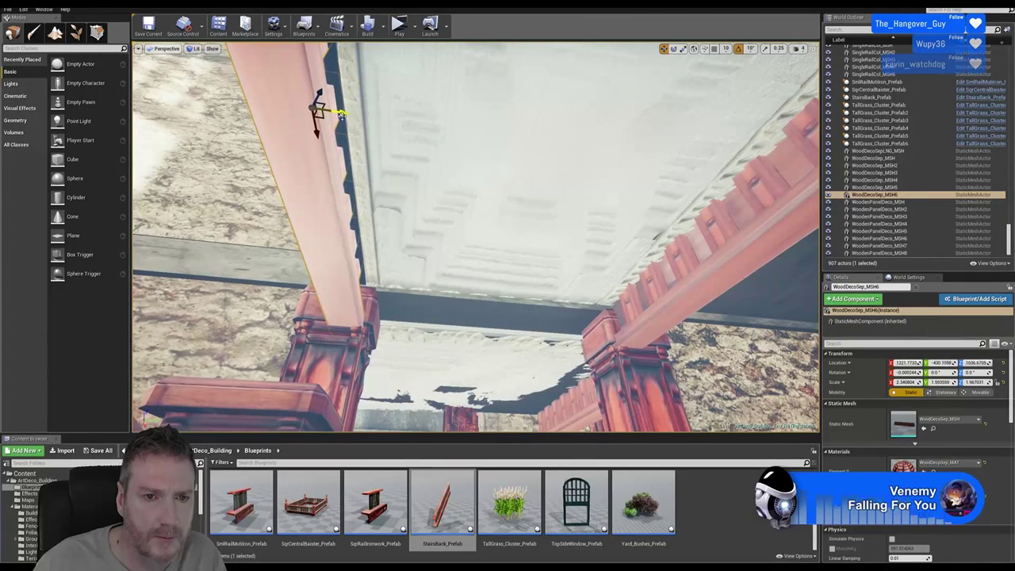
# Select the CeilingMainRoom_MSH3 ceiling panel between the pink beams
pyautogui.scroll(2, 476, 238)
pyautogui.moveTo(476, 238); pyautogui.dragTo(476, 206, button='right')
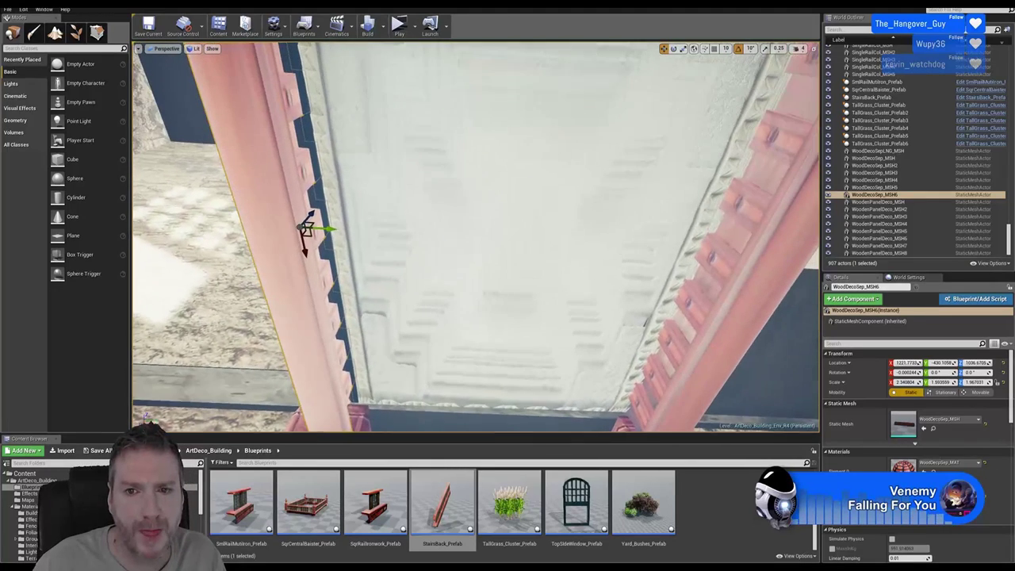
pyautogui.click(582, 188)
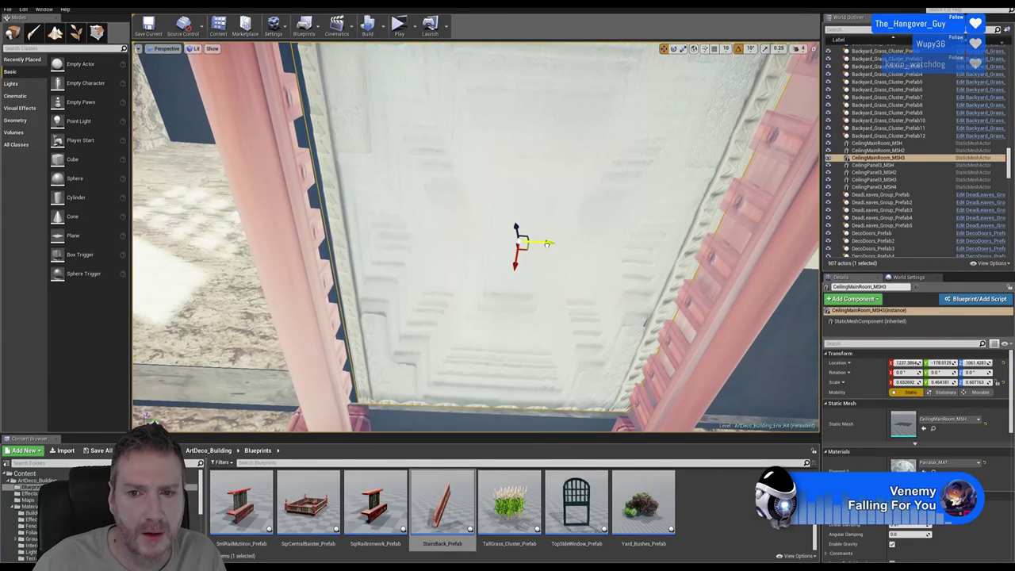
# Nudge the ceiling panel slightly sideways along Y and raise it a little between the beams
pyautogui.moveTo(547, 243); pyautogui.dragTo(542, 243)
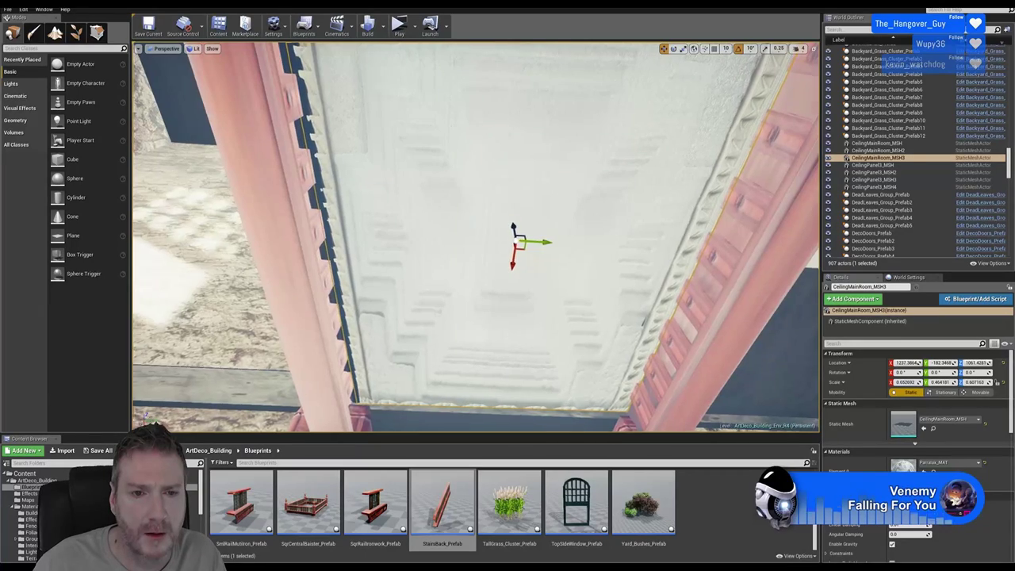
pyautogui.moveTo(541, 243); pyautogui.dragTo(542, 243, button='right')
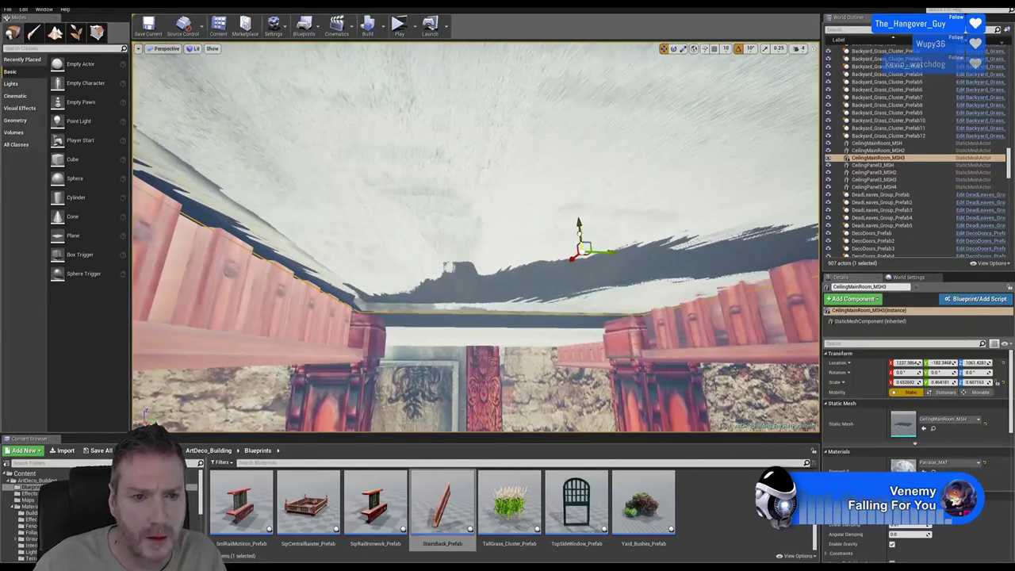
pyautogui.moveTo(615, 321); pyautogui.dragTo(614, 321, button='right')
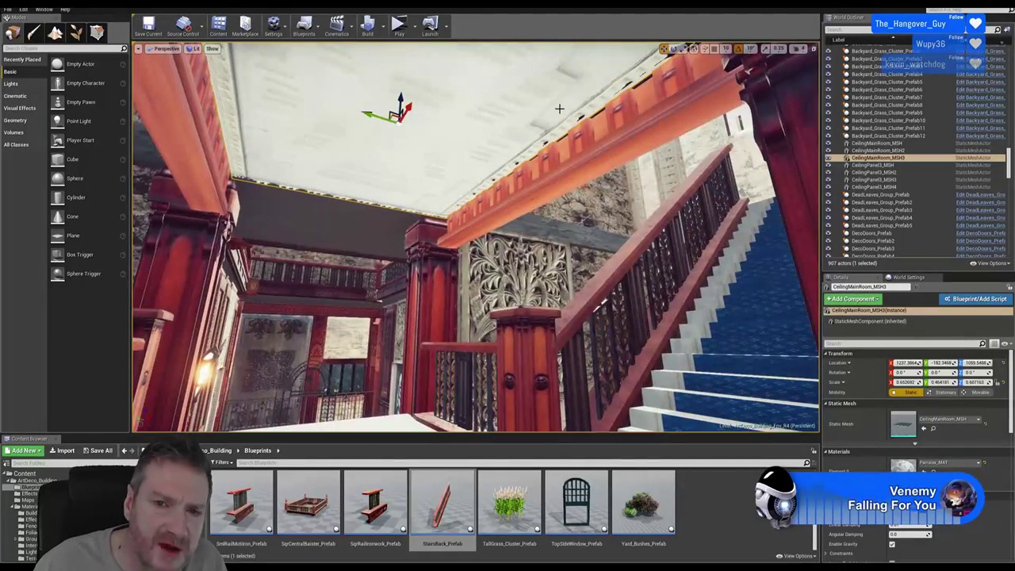
pyautogui.moveTo(559, 109); pyautogui.dragTo(559, 108, button='right')
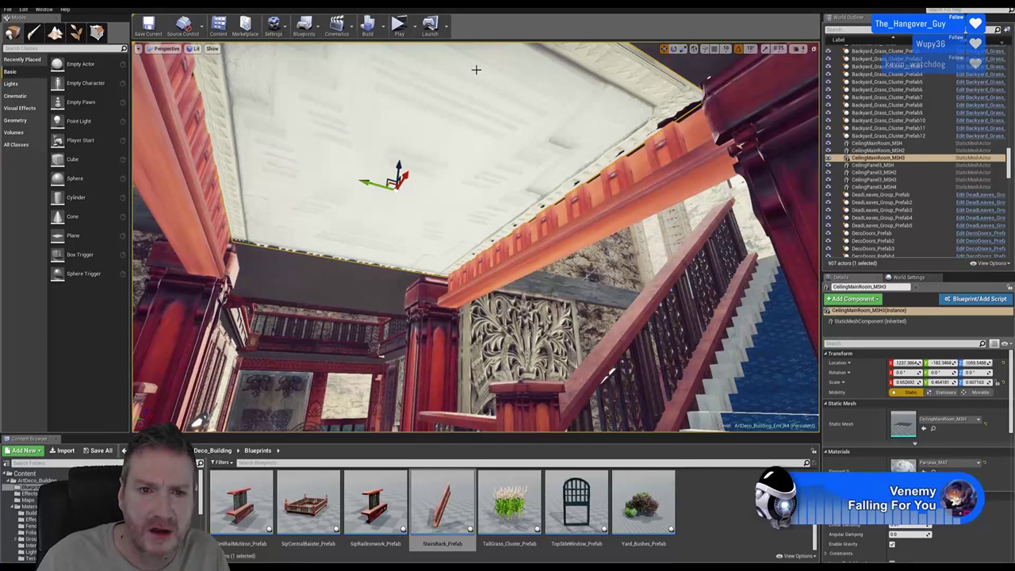
pyautogui.moveTo(399, 167); pyautogui.dragTo(400, 174)
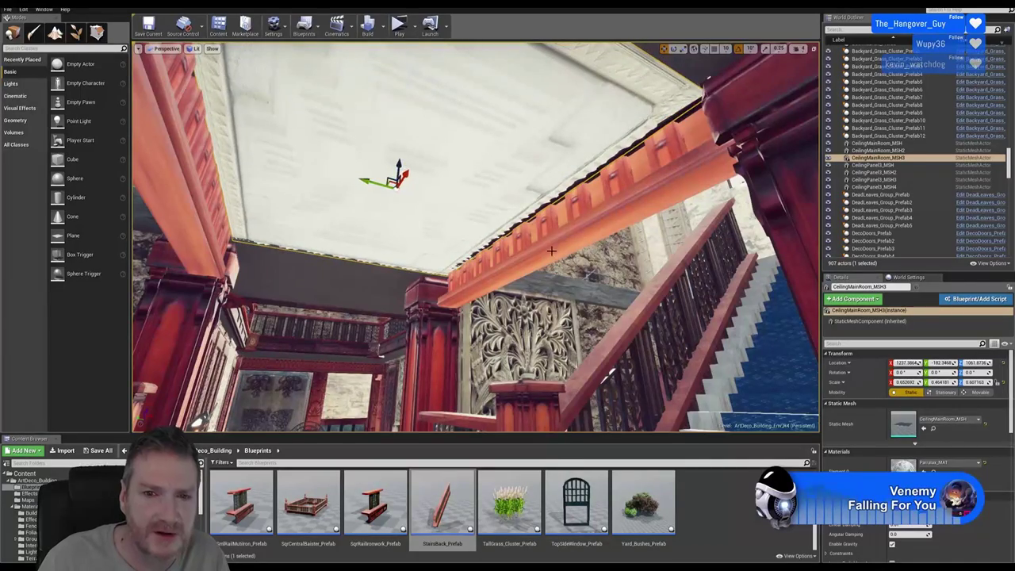
pyautogui.moveTo(552, 250); pyautogui.dragTo(495, 264, button='right')
# Duplicate the wooden deco beam and slide the copy toward the middle of the ceiling
pyautogui.click(355, 207)
pyautogui.rightClick(355, 208)
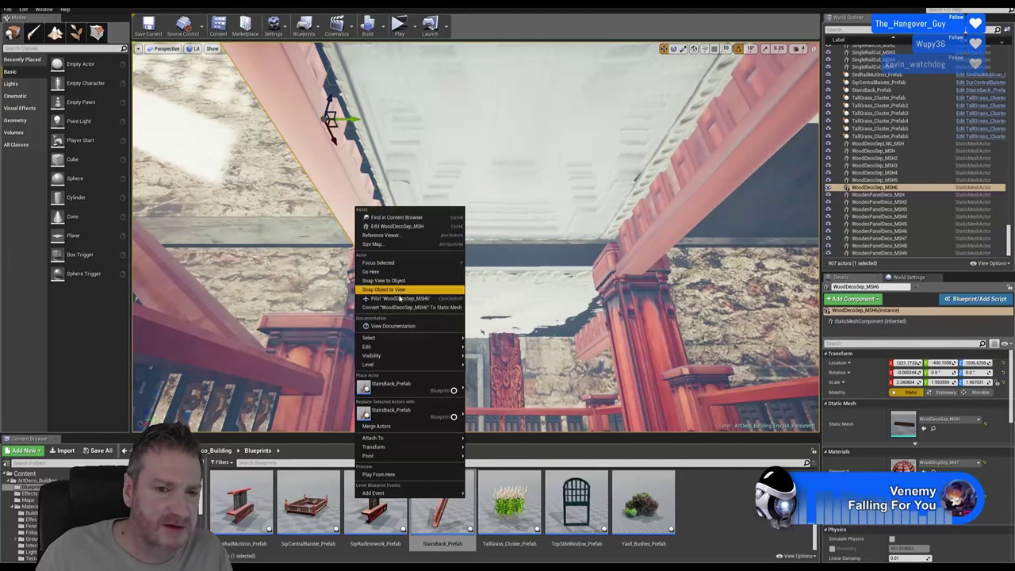
pyautogui.moveTo(400, 347)
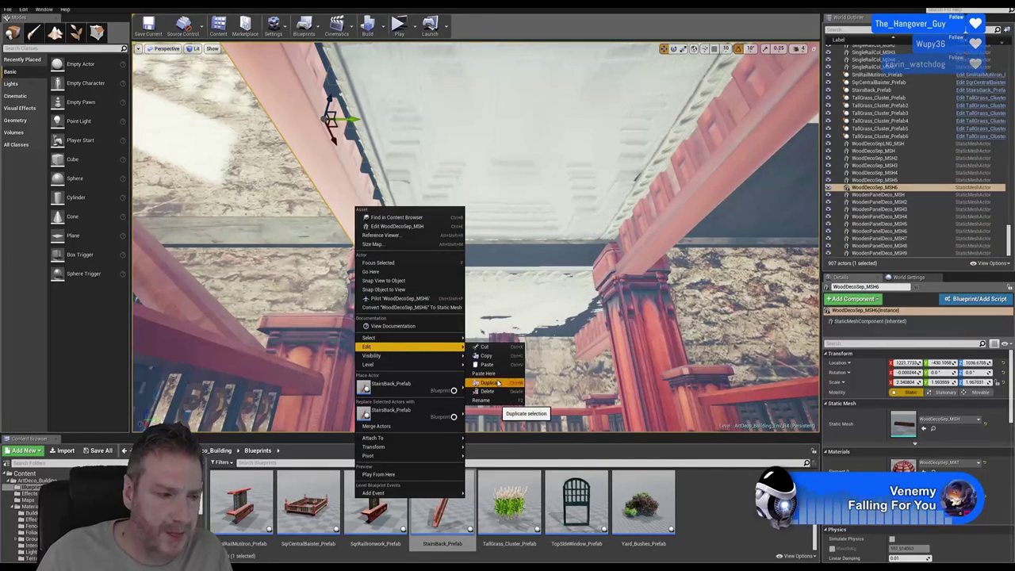
pyautogui.click(488, 383)
pyautogui.moveTo(350, 120); pyautogui.dragTo(510, 126)
# Turn the beam copy 90° across the ceiling and push it out above the far balcony
pyautogui.click(673, 48)
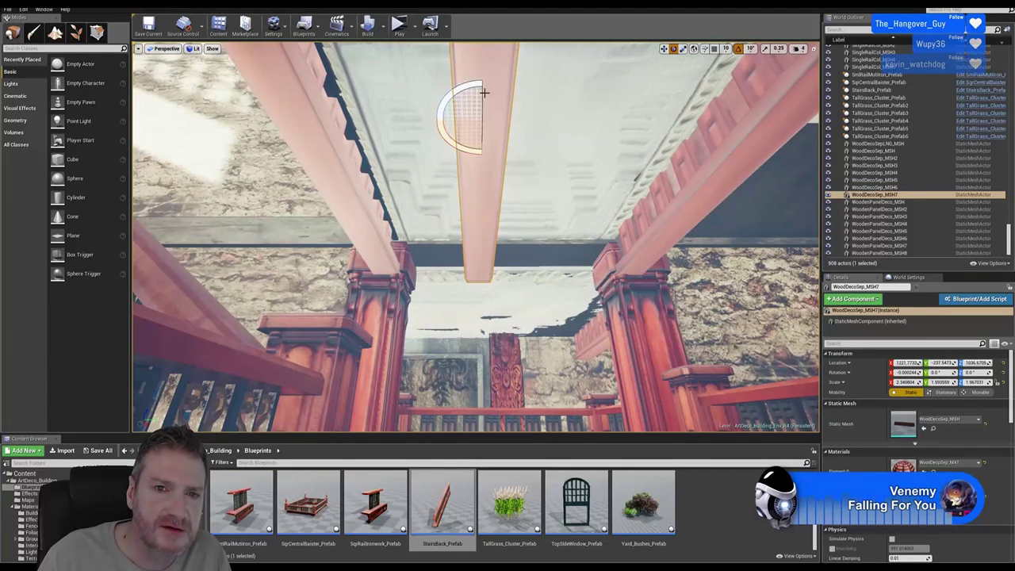
pyautogui.moveTo(457, 93); pyautogui.dragTo(481, 151)
pyautogui.click(664, 49)
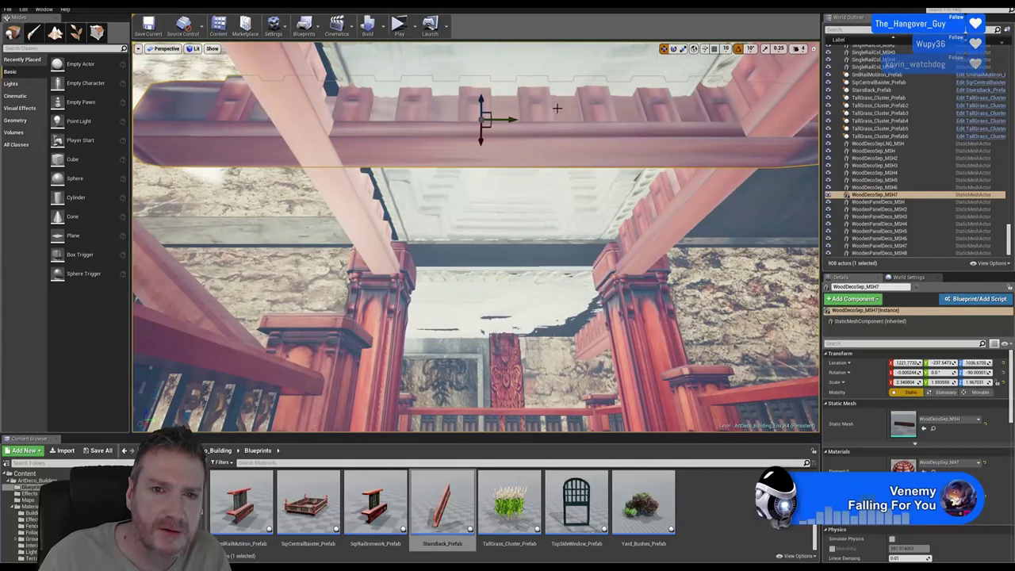
pyautogui.moveTo(523, 150)
pyautogui.mouseDown(button='right')
pyautogui.moveTo(523, 182)
pyautogui.moveTo(525, 147)
pyautogui.mouseUp(button='right')
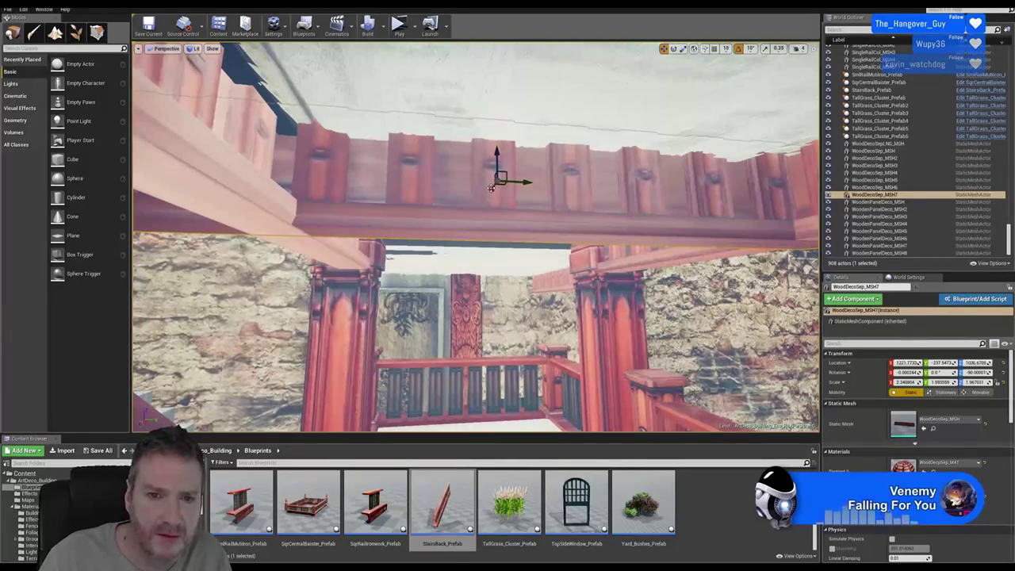
pyautogui.moveTo(491, 188); pyautogui.dragTo(457, 250)
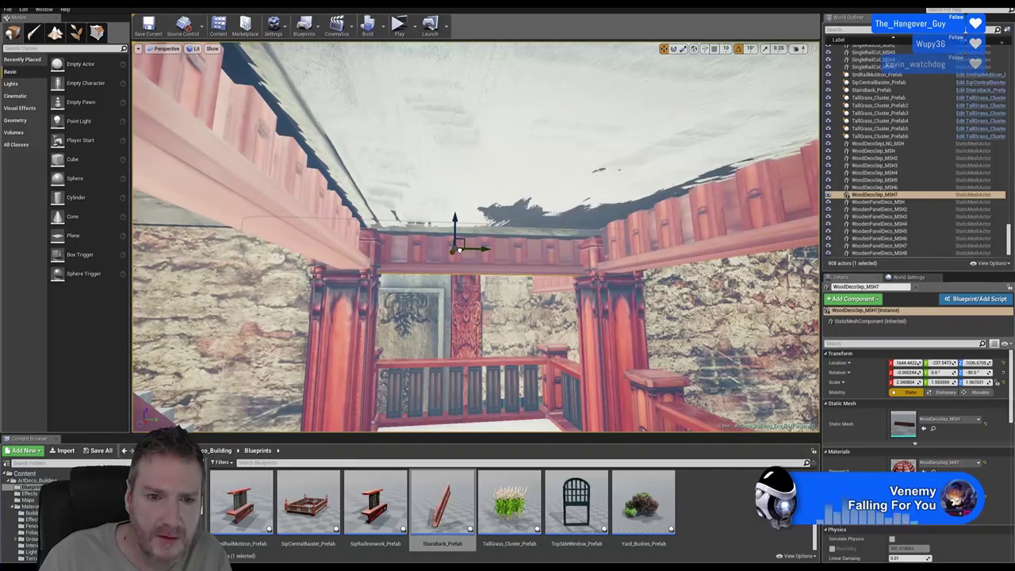
pyautogui.moveTo(518, 326); pyautogui.dragTo(540, 286, button='right')
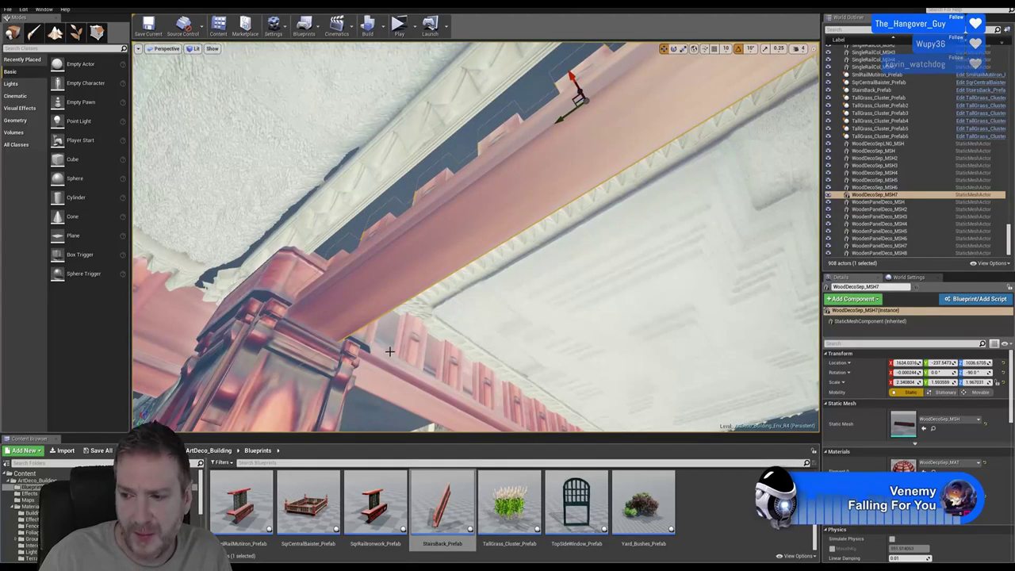
pyautogui.moveTo(390, 351); pyautogui.dragTo(397, 346, button='right')
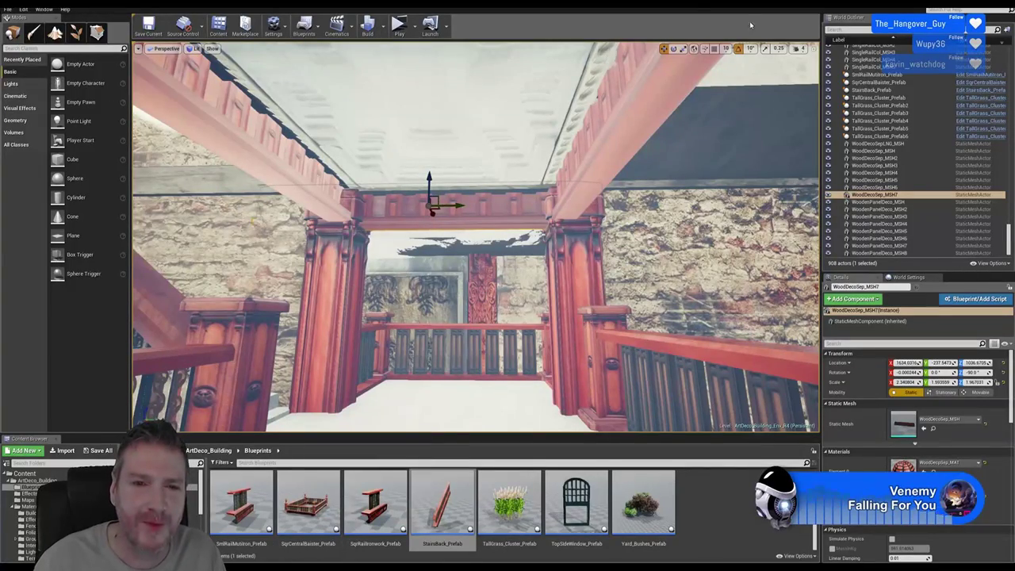
pyautogui.moveTo(566, 272); pyautogui.dragTo(566, 272, button='right')
pyautogui.moveTo(570, 223); pyautogui.dragTo(569, 223, button='right')
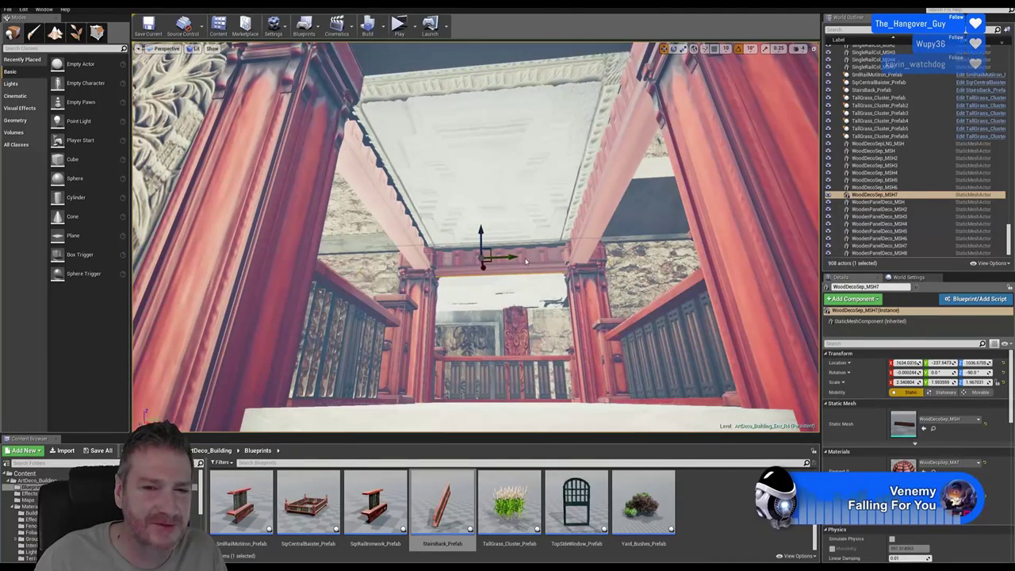
# Duplicate the crossing beam and move the copy along X toward the front of the ceiling
pyautogui.rightClick(525, 262)
pyautogui.moveTo(563, 399)
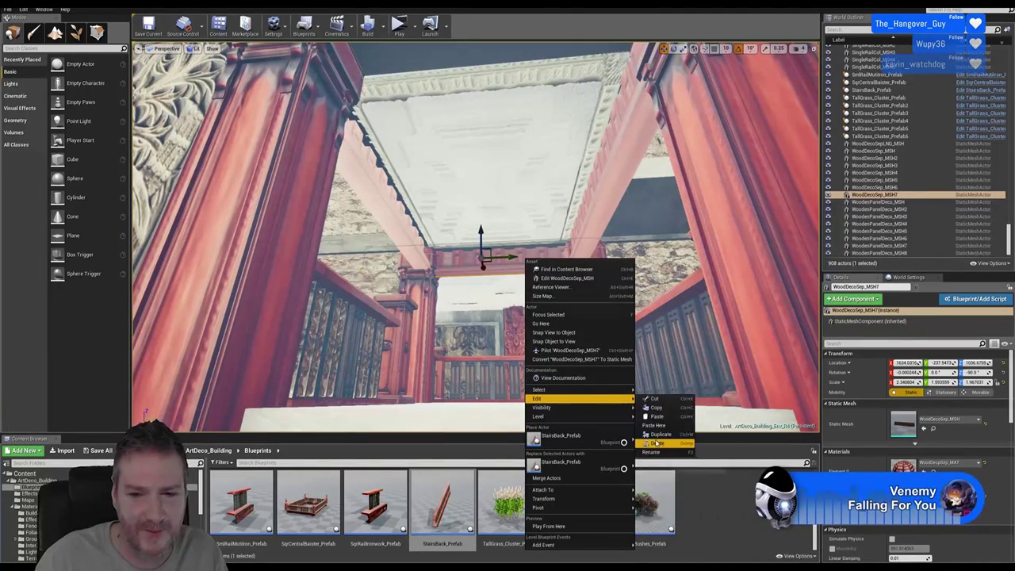
pyautogui.click(658, 434)
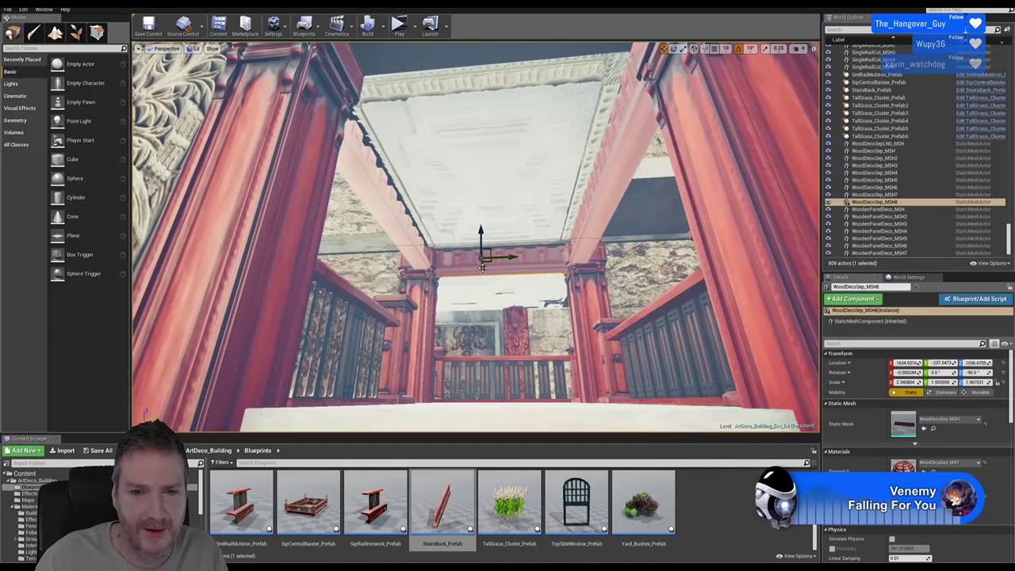
pyautogui.moveTo(483, 267); pyautogui.dragTo(457, 108)
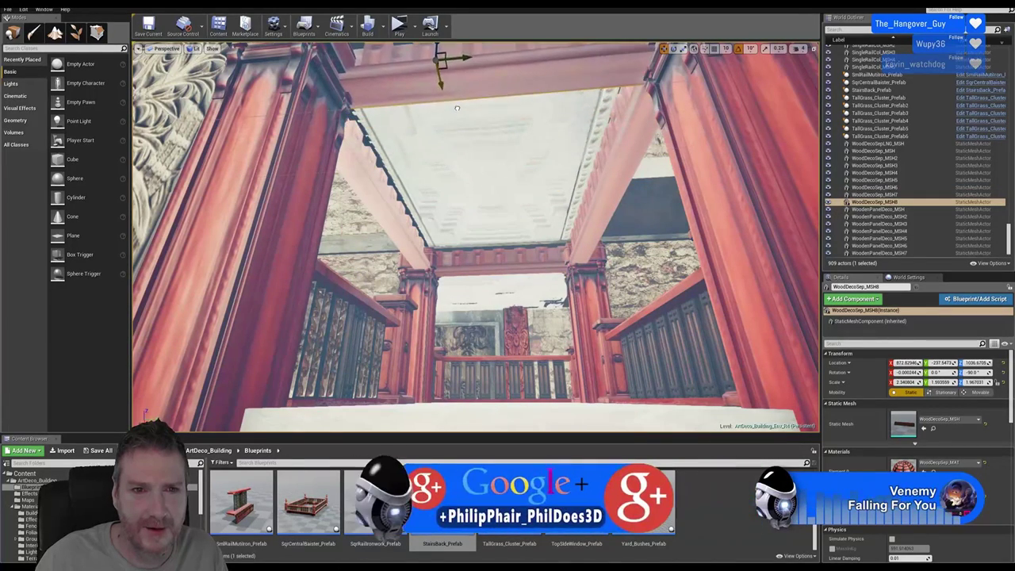
pyautogui.moveTo(457, 108); pyautogui.dragTo(476, 151, button='right')
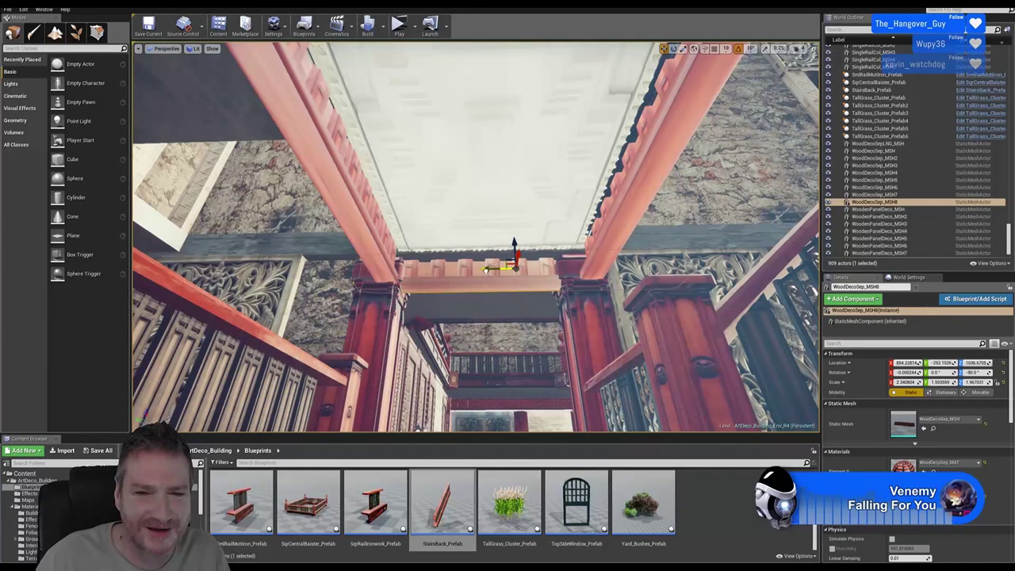
# Undo an accidental upward move of the beam copy and check it from below
pyautogui.moveTo(476, 151); pyautogui.dragTo(516, 223, button='right')
pyautogui.moveTo(517, 223); pyautogui.dragTo(519, 206)
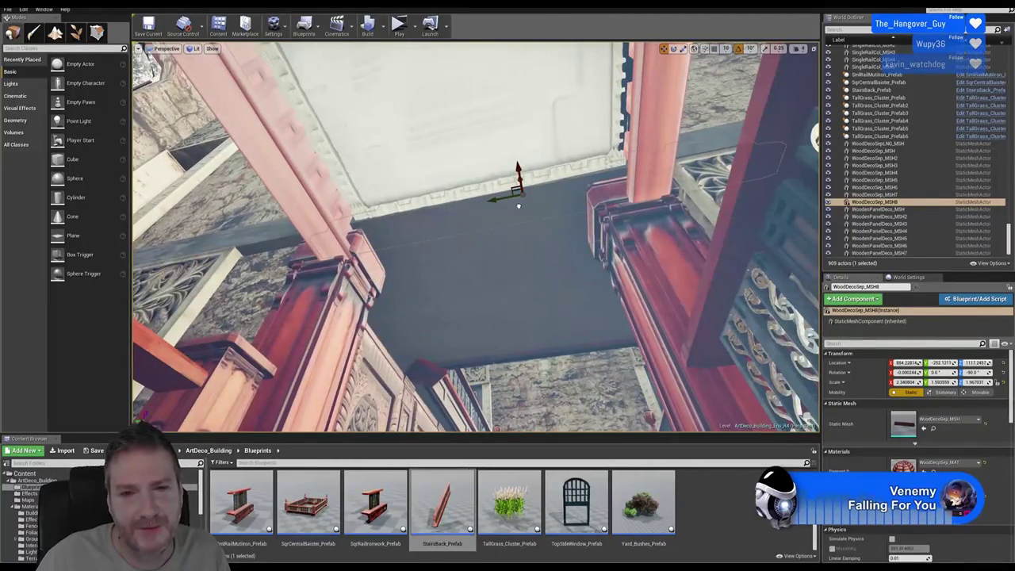
pyautogui.click(23, 8)
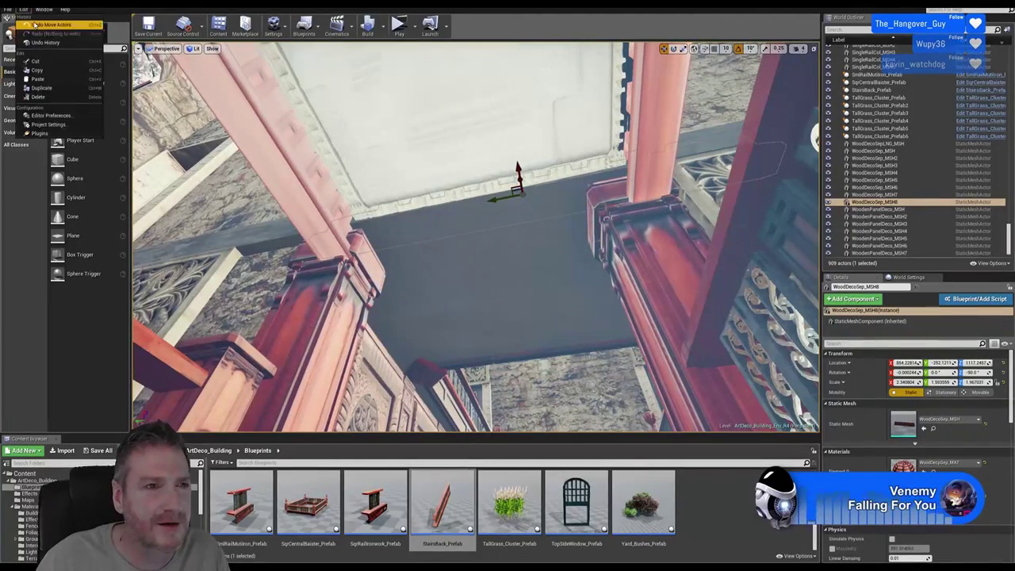
pyautogui.click(47, 23)
pyautogui.moveTo(550, 333); pyautogui.dragTo(521, 416, button='right')
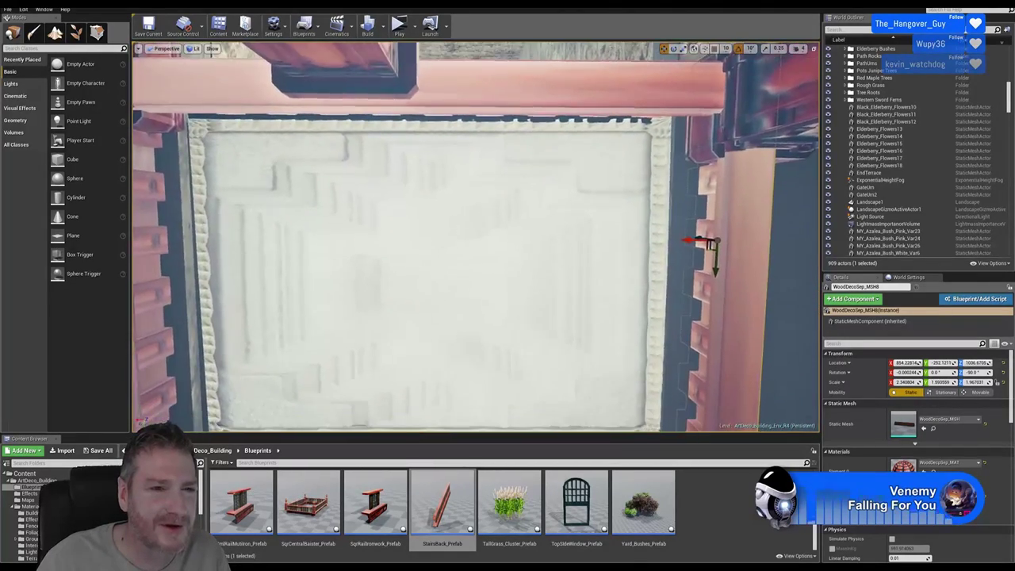
# Widen CeilingMainRoom_MSH3 along X and lower it slightly
pyautogui.click(530, 272)
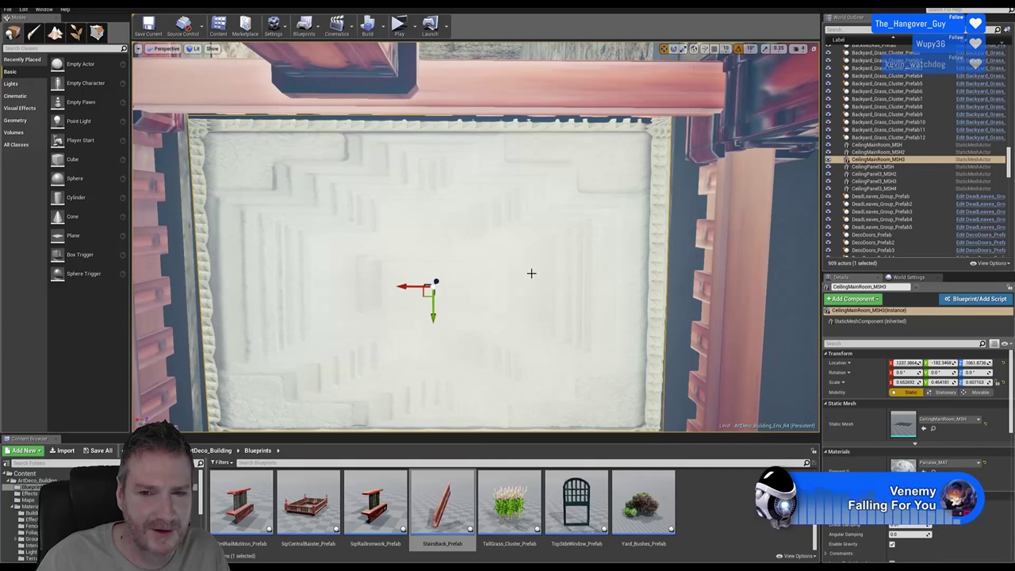
pyautogui.click(683, 49)
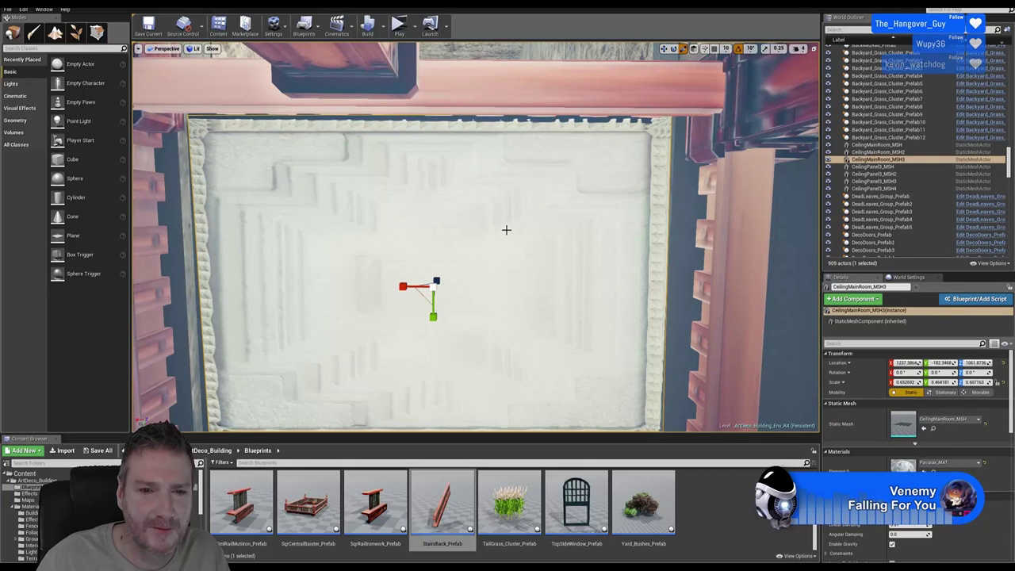
pyautogui.moveTo(404, 289); pyautogui.dragTo(412, 288)
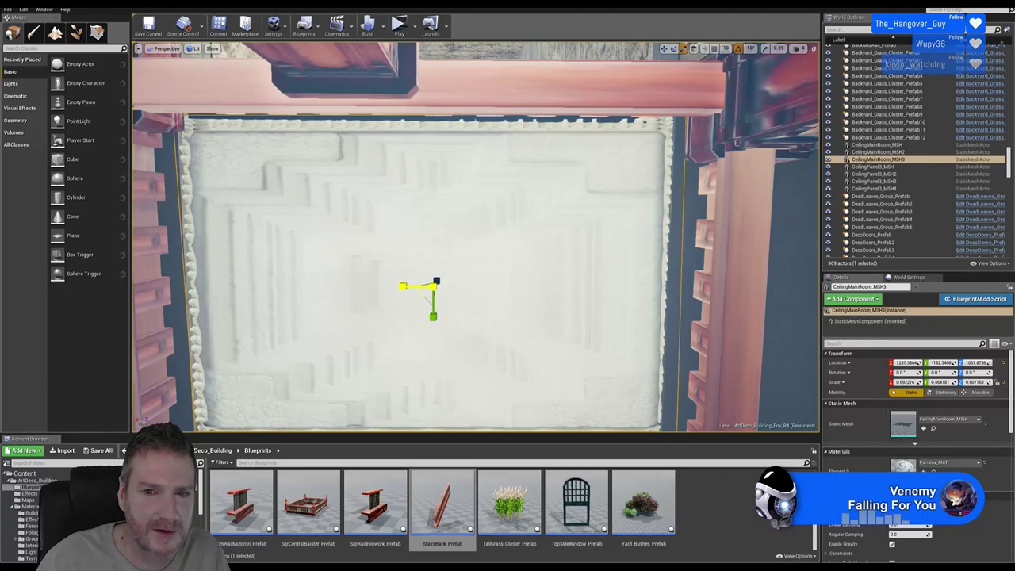
pyautogui.moveTo(731, 240); pyautogui.dragTo(698, 230, button='right')
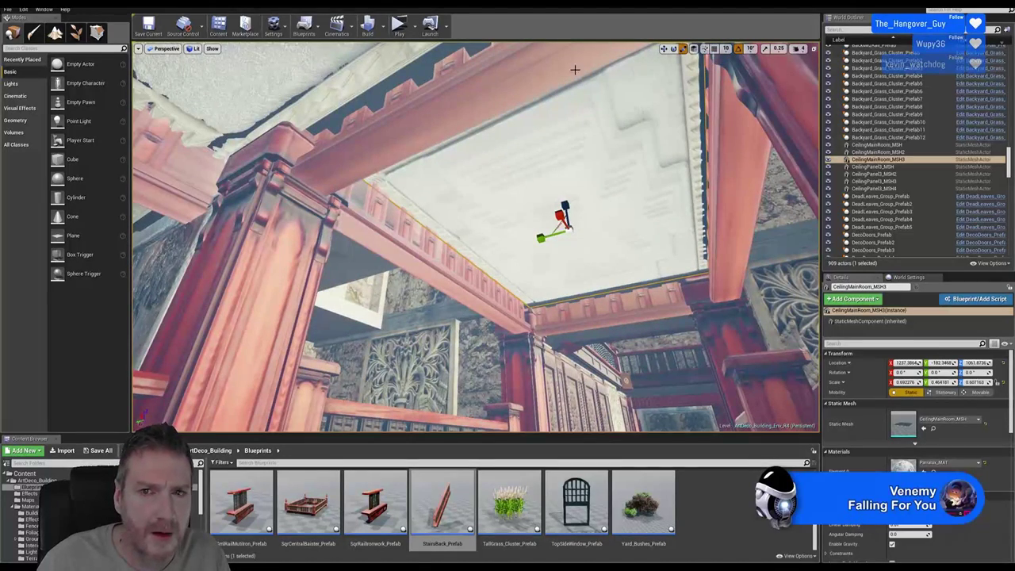
pyautogui.click(664, 48)
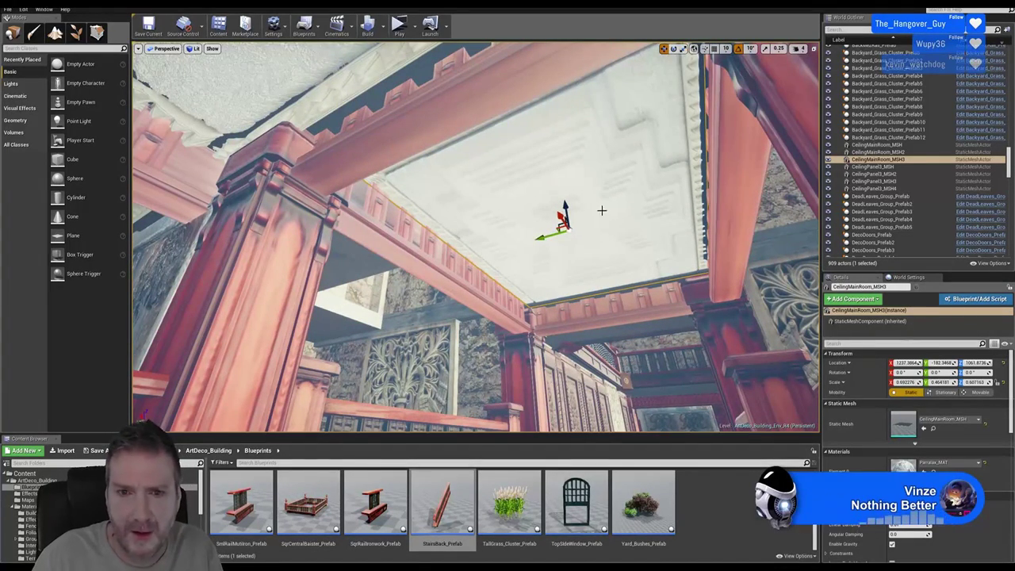
pyautogui.moveTo(564, 208); pyautogui.dragTo(565, 213)
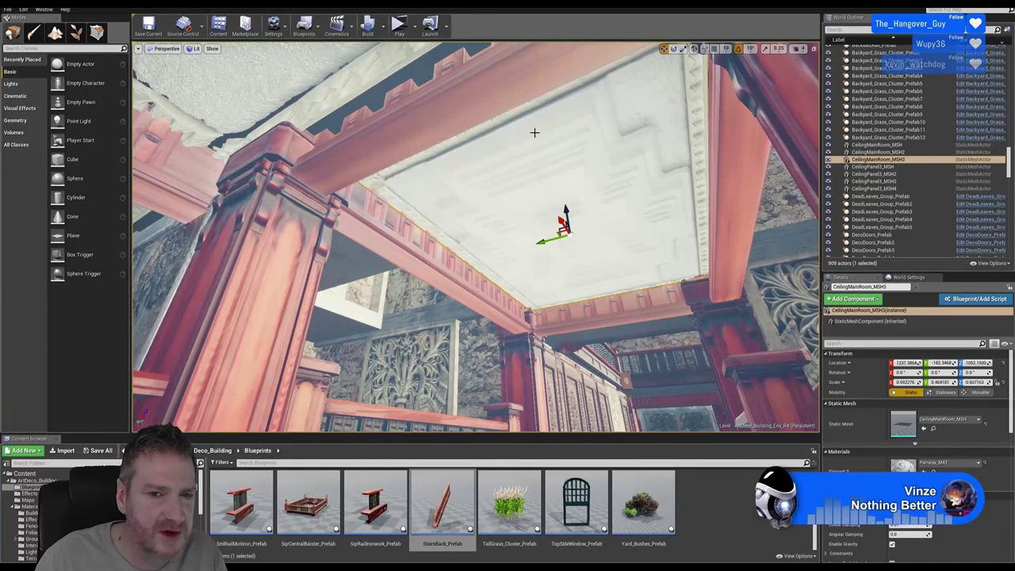
# Shift the ceiling panel along X to about 1239.4 and stretch it wider to fill the beam frame
pyautogui.moveTo(476, 238); pyautogui.dragTo(476, 238, button='right')
pyautogui.moveTo(662, 300); pyautogui.dragTo(662, 300, button='right')
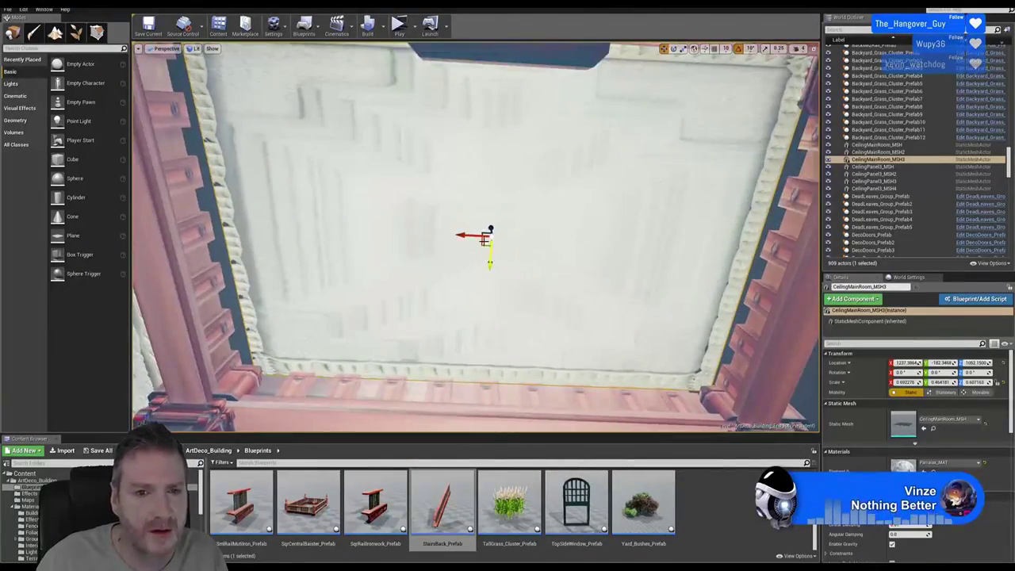
pyautogui.moveTo(469, 233); pyautogui.dragTo(446, 239)
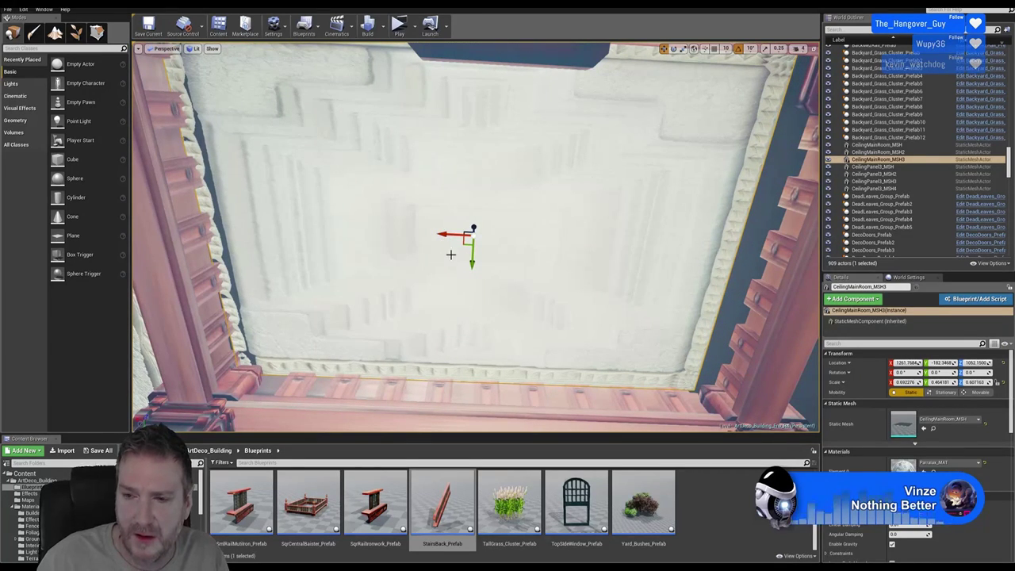
pyautogui.moveTo(446, 235); pyautogui.dragTo(465, 234)
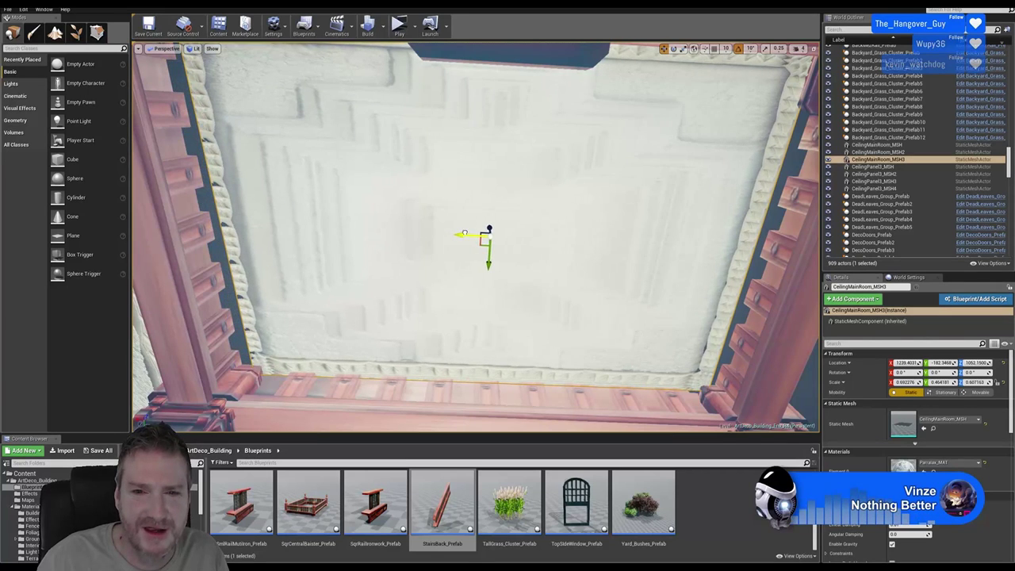
pyautogui.click(684, 48)
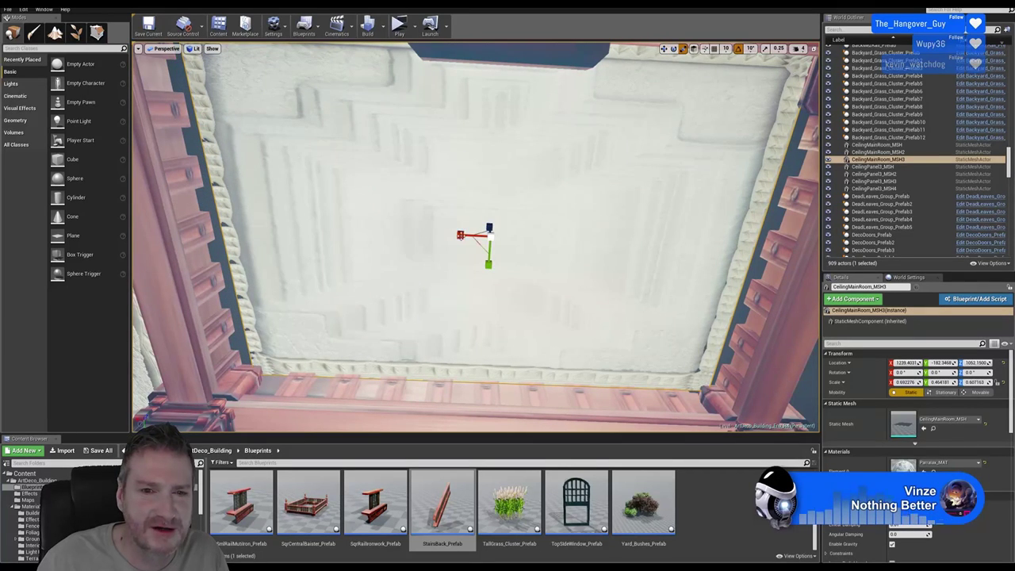
pyautogui.moveTo(460, 237); pyautogui.dragTo(454, 235)
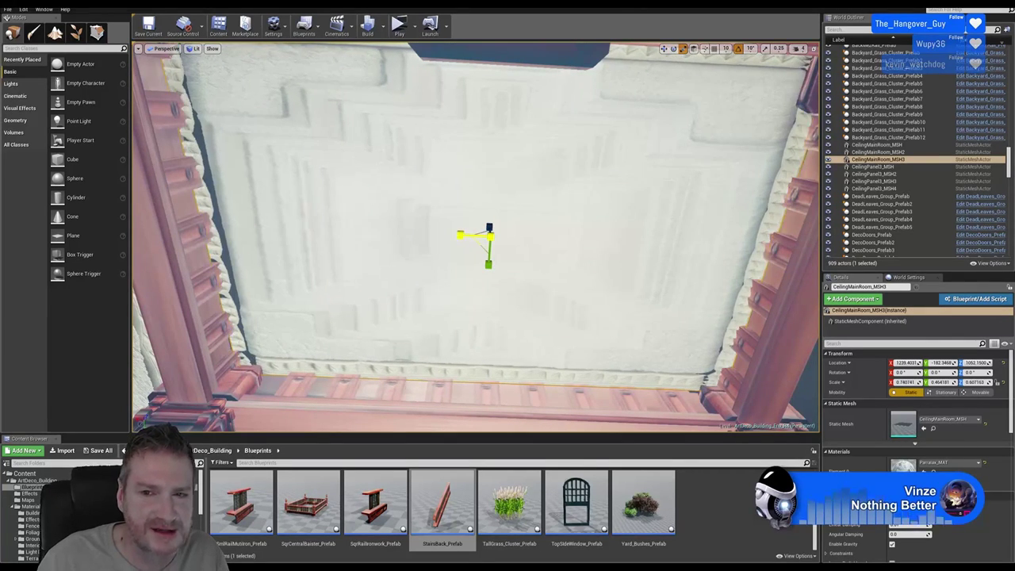
pyautogui.click(664, 49)
pyautogui.moveTo(476, 238); pyautogui.dragTo(636, 246, button='right')
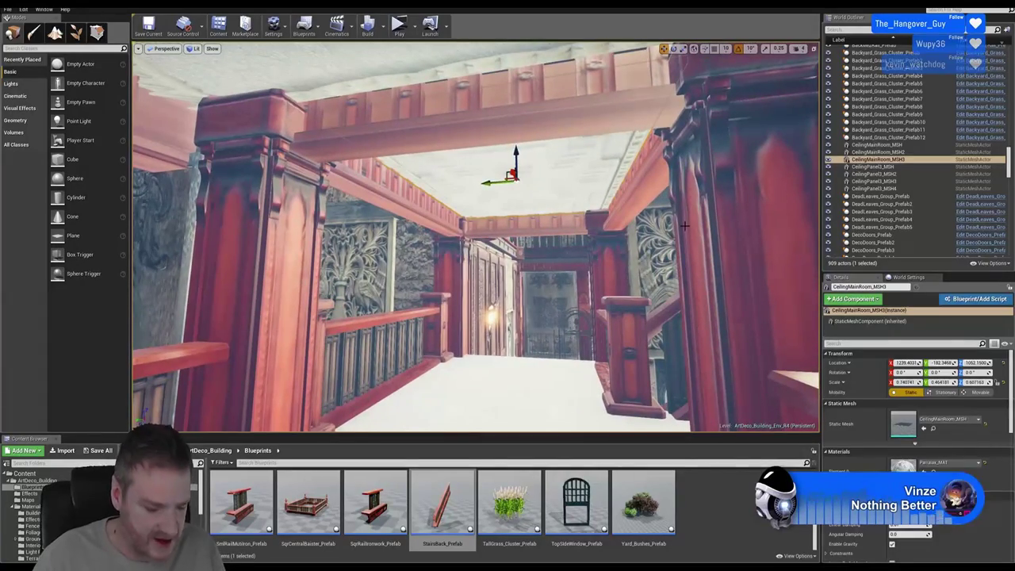
# Deselect the ceiling panel and pick CeilingDecoLight_MSH in the Content > Models > Building folder
pyautogui.press('Escape')
pyautogui.moveTo(522, 328); pyautogui.dragTo(560, 321, button='right')
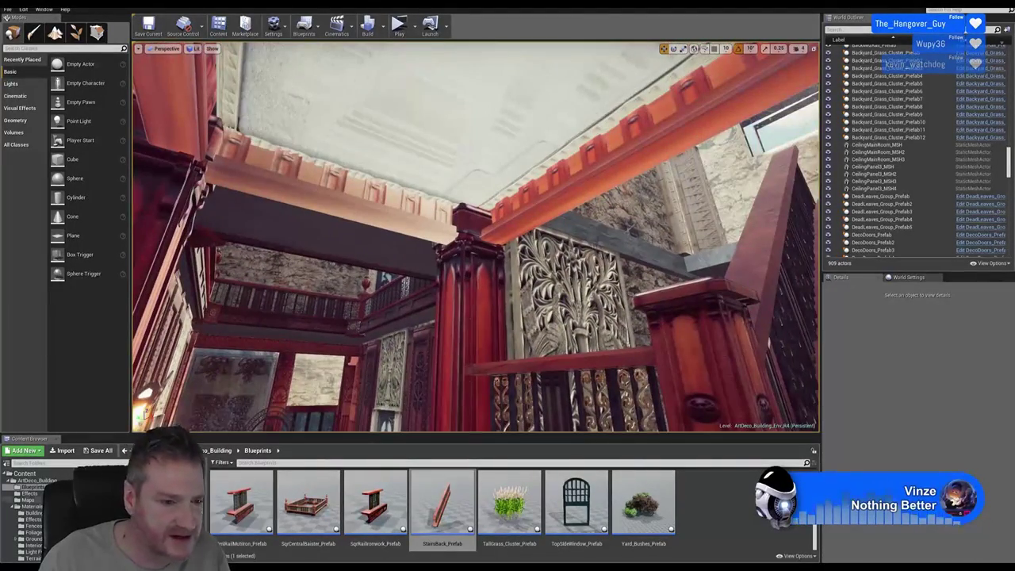
pyautogui.moveTo(547, 79); pyautogui.dragTo(547, 80, button='right')
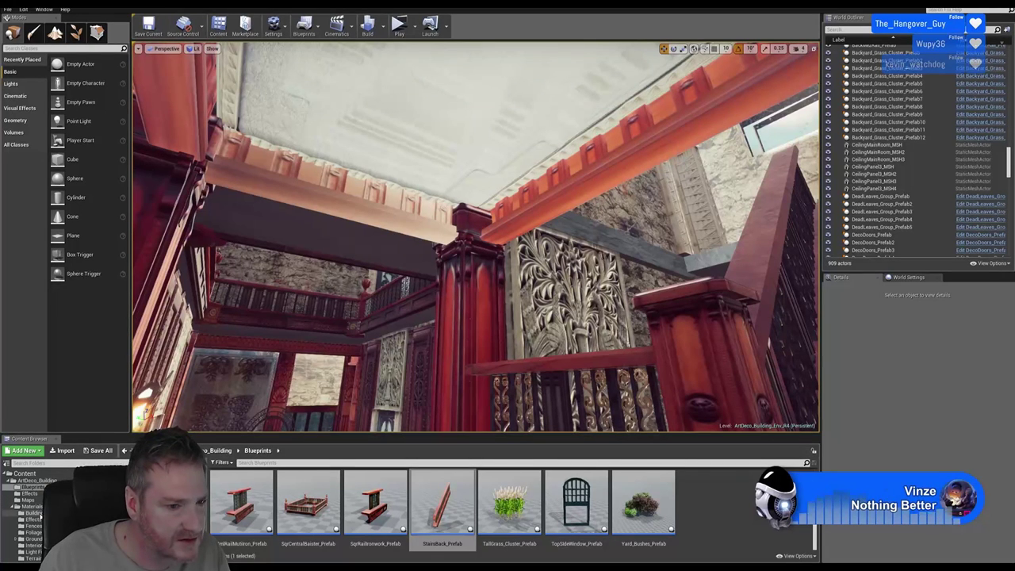
pyautogui.scroll(-3, 24, 511)
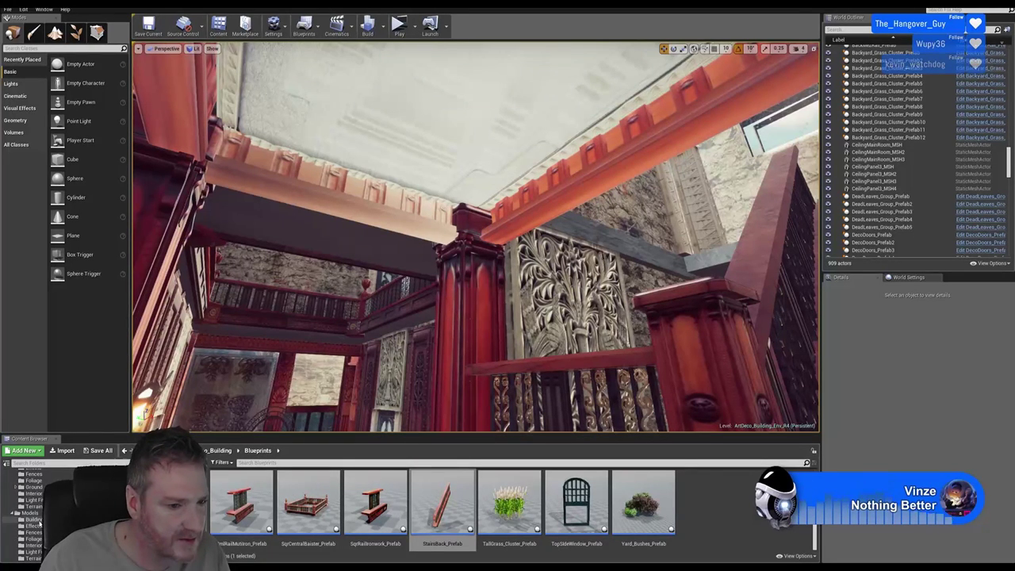
pyautogui.click(33, 519)
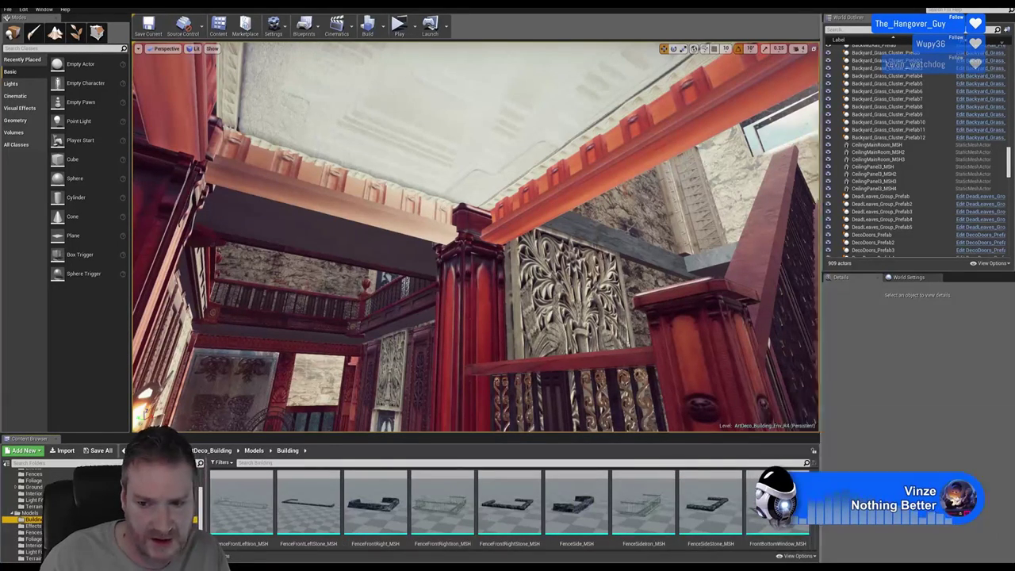
pyautogui.click(775, 511)
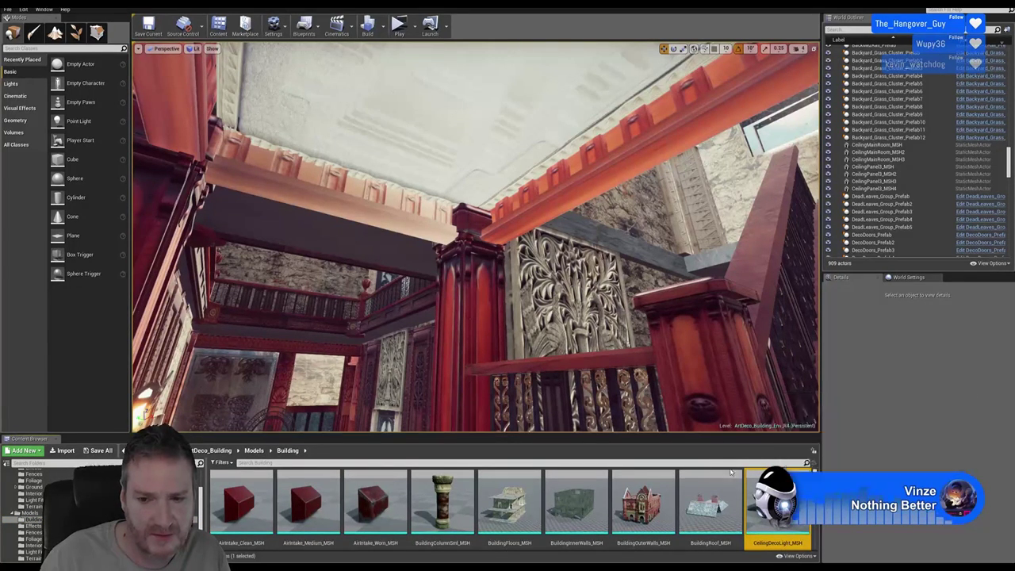
# Place CeilingDecoLight_MSH in the main room, lift it to the ceiling and centre it along X
pyautogui.moveTo(776, 508); pyautogui.dragTo(434, 55)
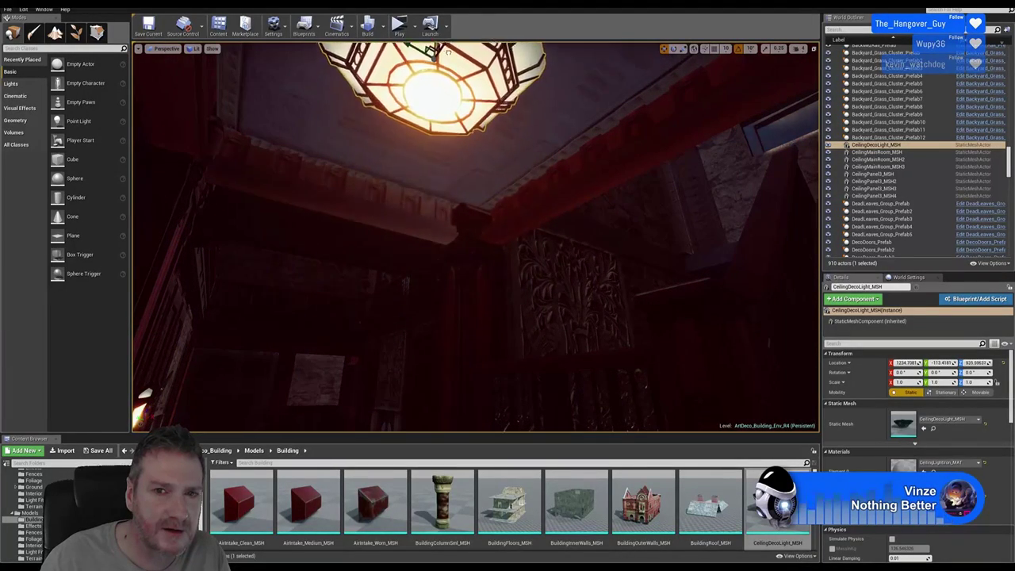
pyautogui.moveTo(434, 55); pyautogui.dragTo(438, 95, button='right')
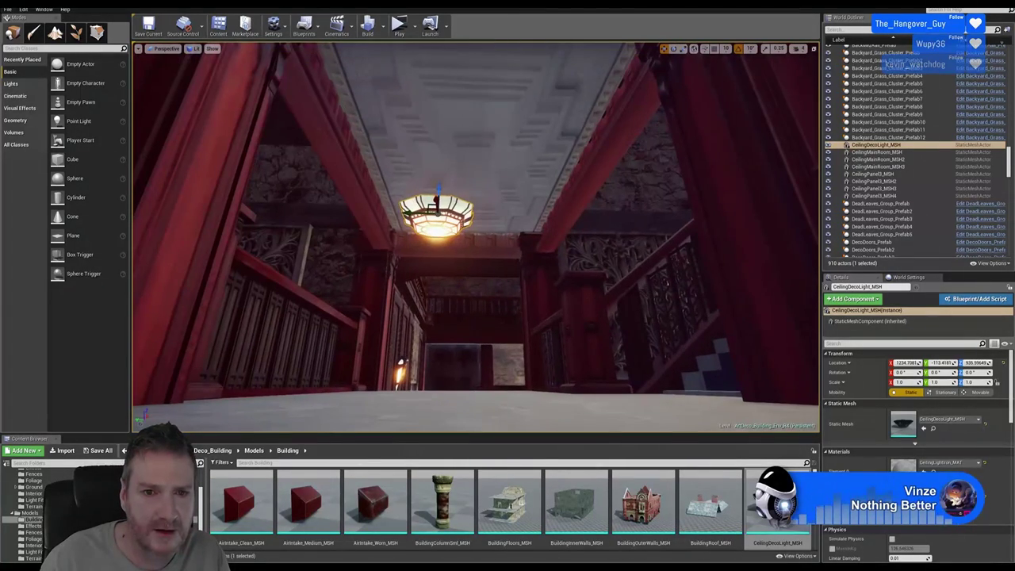
pyautogui.moveTo(441, 184); pyautogui.dragTo(454, 133)
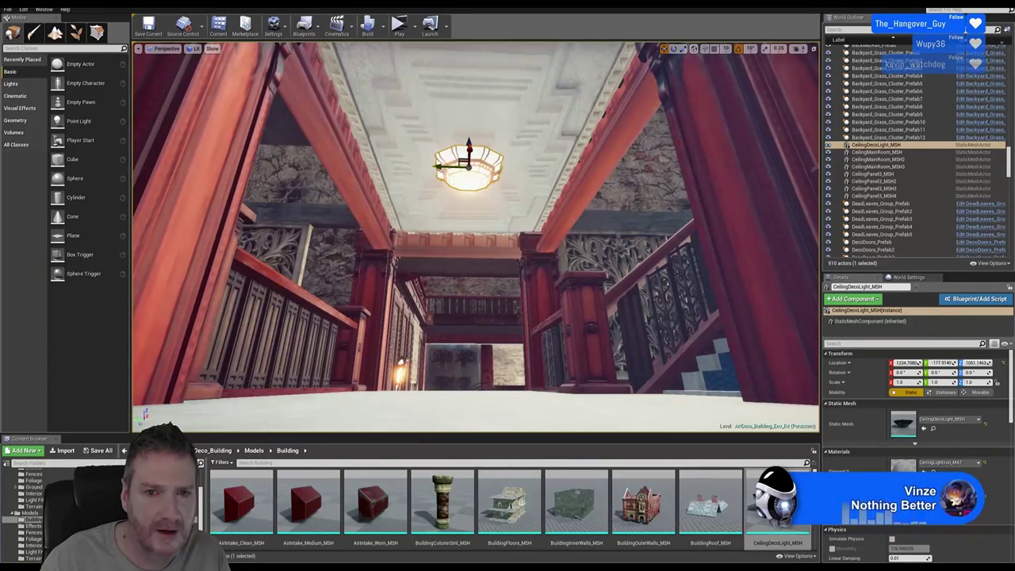
pyautogui.moveTo(438, 95); pyautogui.dragTo(565, 232, button='right')
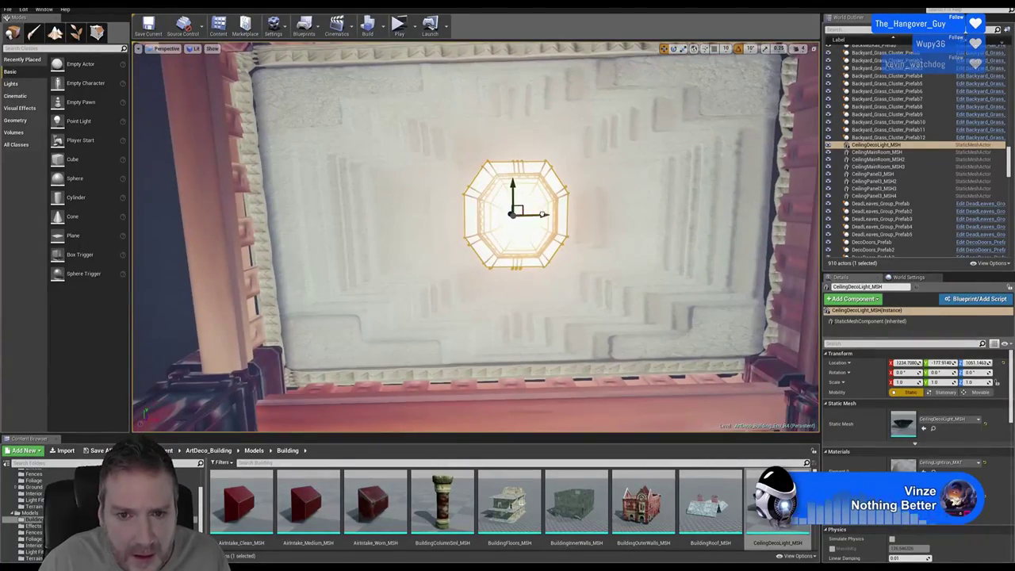
pyautogui.moveTo(542, 214); pyautogui.dragTo(537, 214)
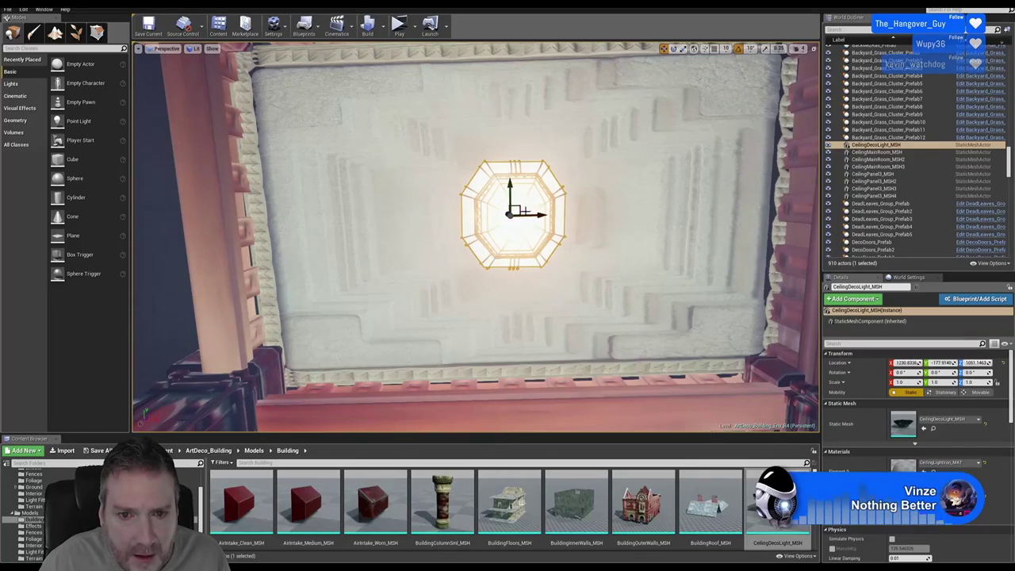
# Enlarge the chandelier, undoing an uneven scale so it stays uniformly at about 1.87
pyautogui.moveTo(591, 258); pyautogui.dragTo(581, 337, button='right')
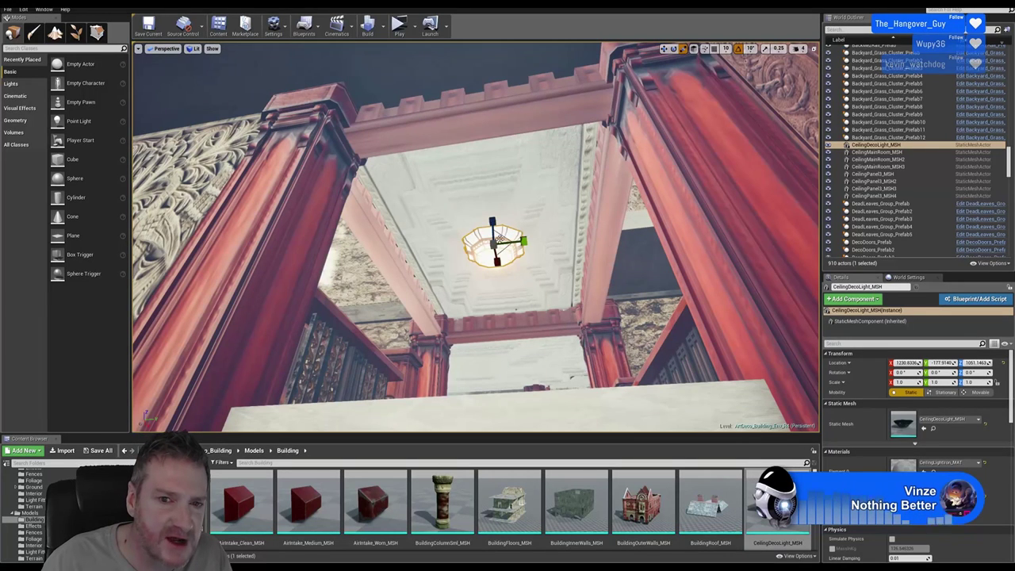
pyautogui.moveTo(495, 252); pyautogui.dragTo(507, 257)
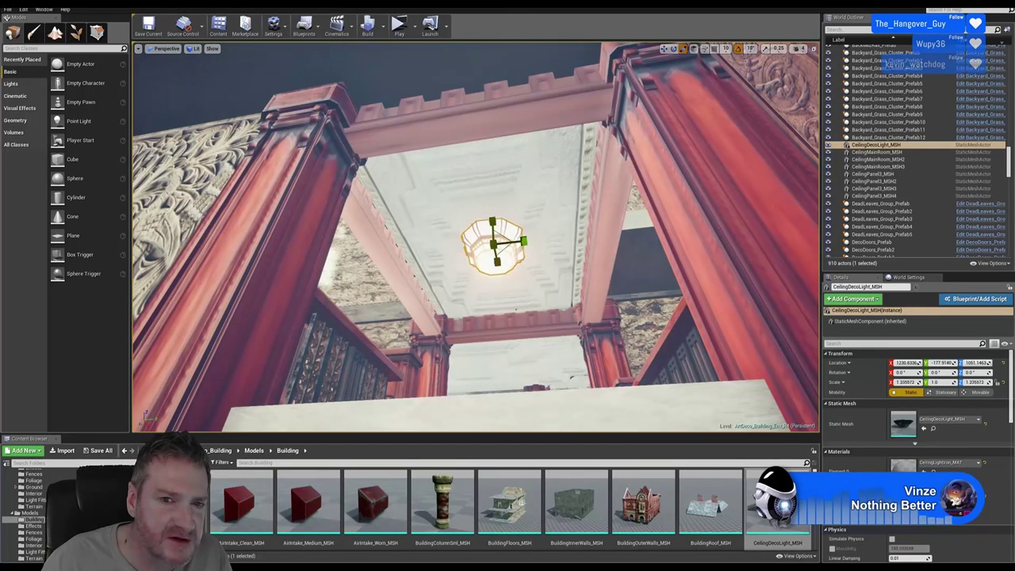
pyautogui.click(23, 9)
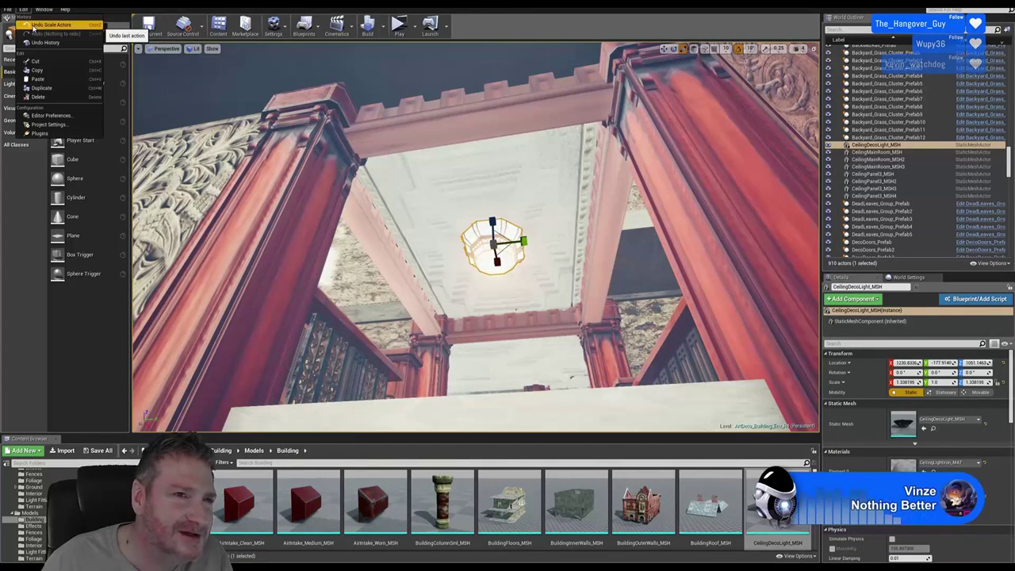
pyautogui.click(33, 27)
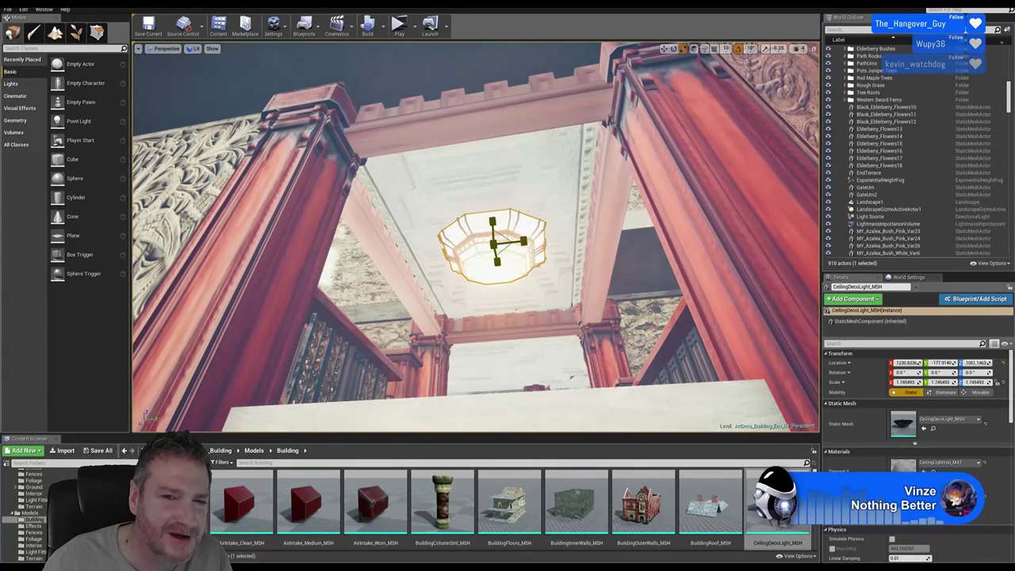
pyautogui.click(664, 48)
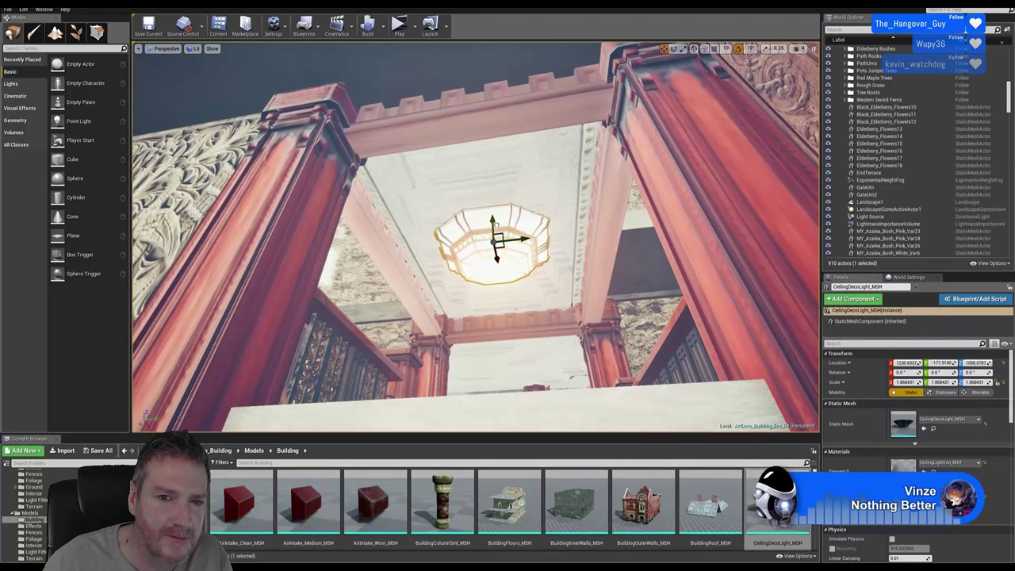
pyautogui.moveTo(574, 304); pyautogui.dragTo(560, 319, button='right')
pyautogui.press('Escape')
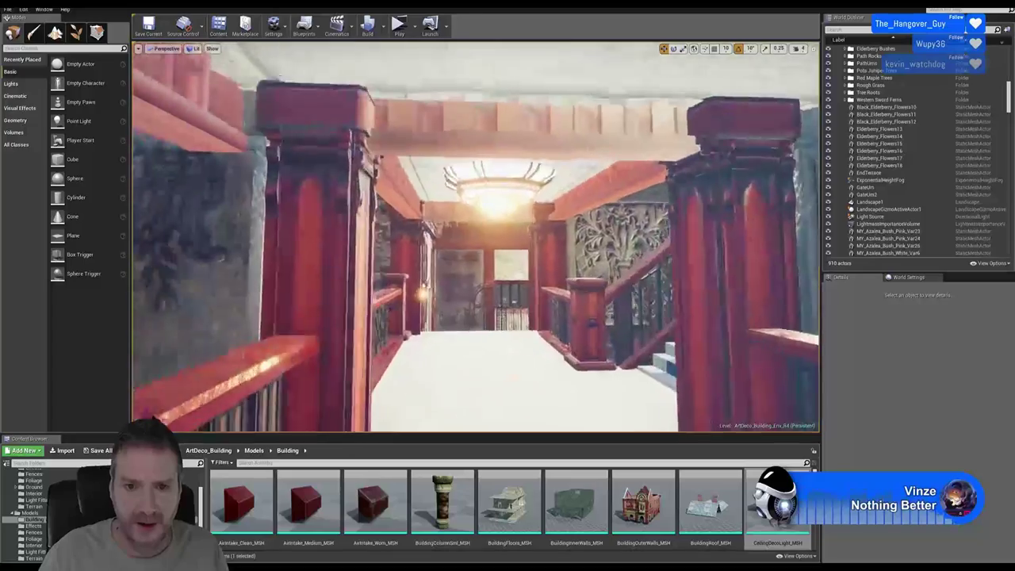
pyautogui.moveTo(476, 238); pyautogui.dragTo(428, 210, button='right')
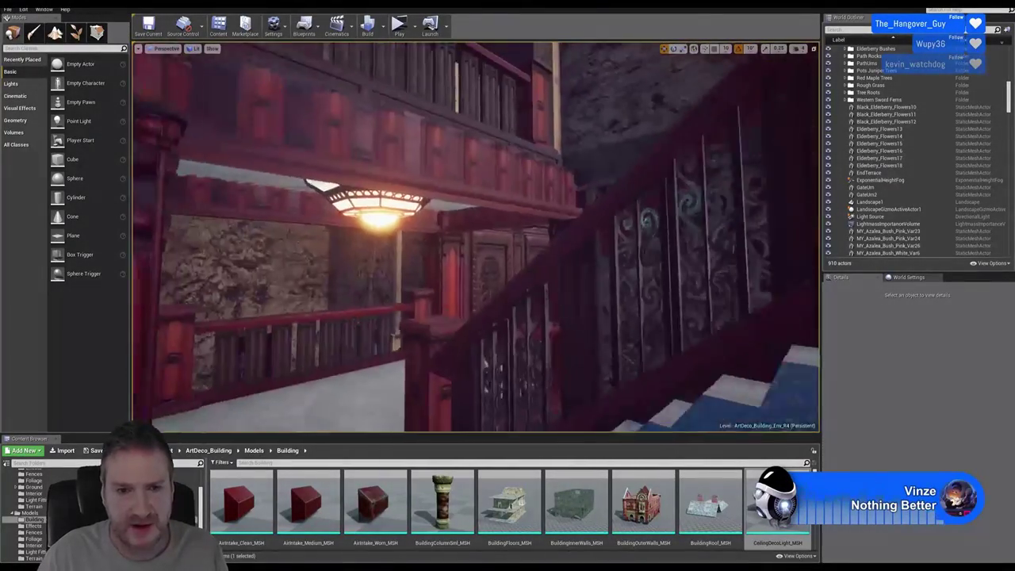
pyautogui.moveTo(428, 210); pyautogui.dragTo(648, 290, button='right')
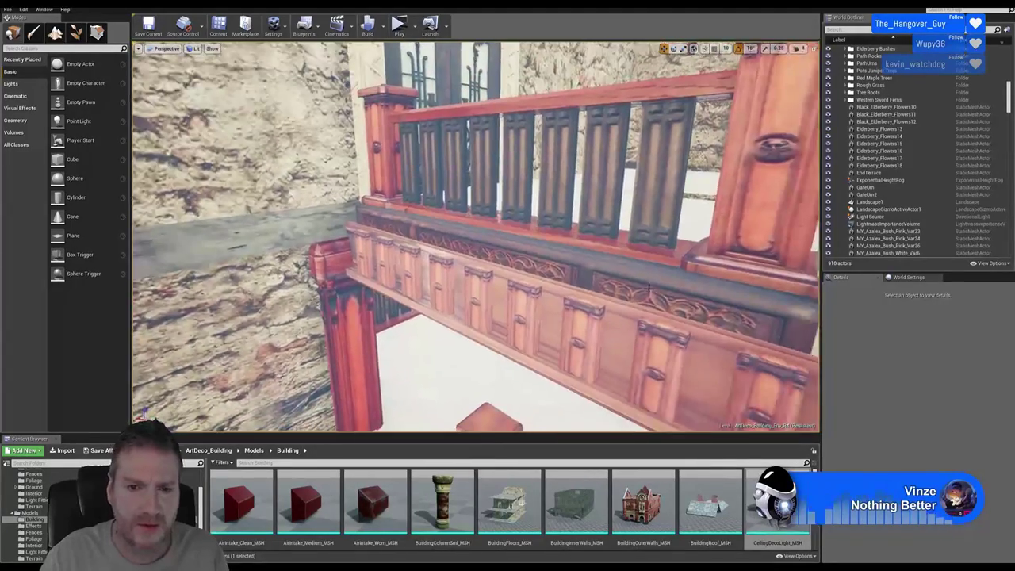
# Select both railing posts and the railing prefab and slide them left into place
pyautogui.click(392, 181)
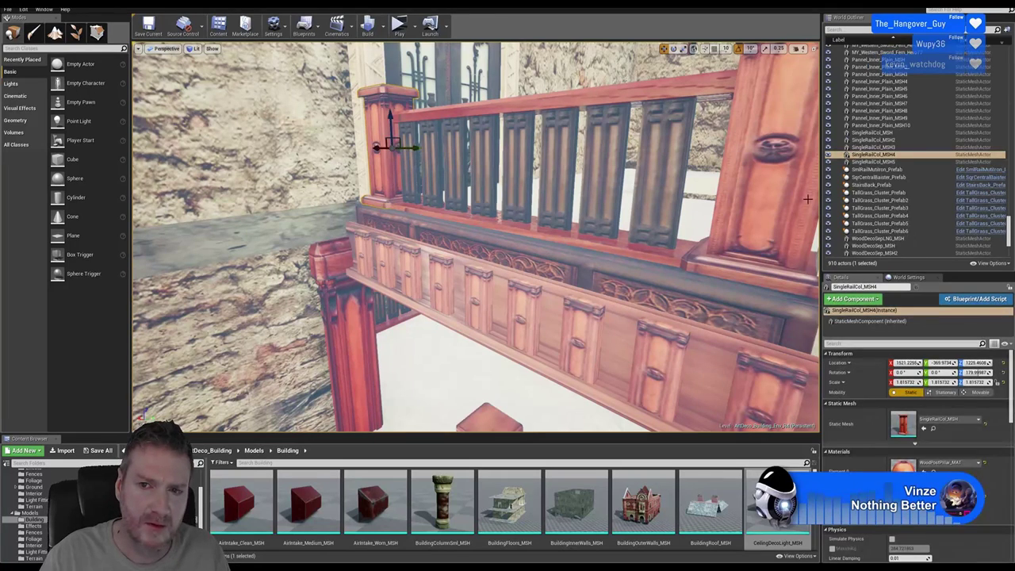
pyautogui.keyDown('ctrl'); pyautogui.click(775, 192); pyautogui.keyUp('ctrl')
pyautogui.keyDown('ctrl'); pyautogui.click(689, 92); pyautogui.keyUp('ctrl')
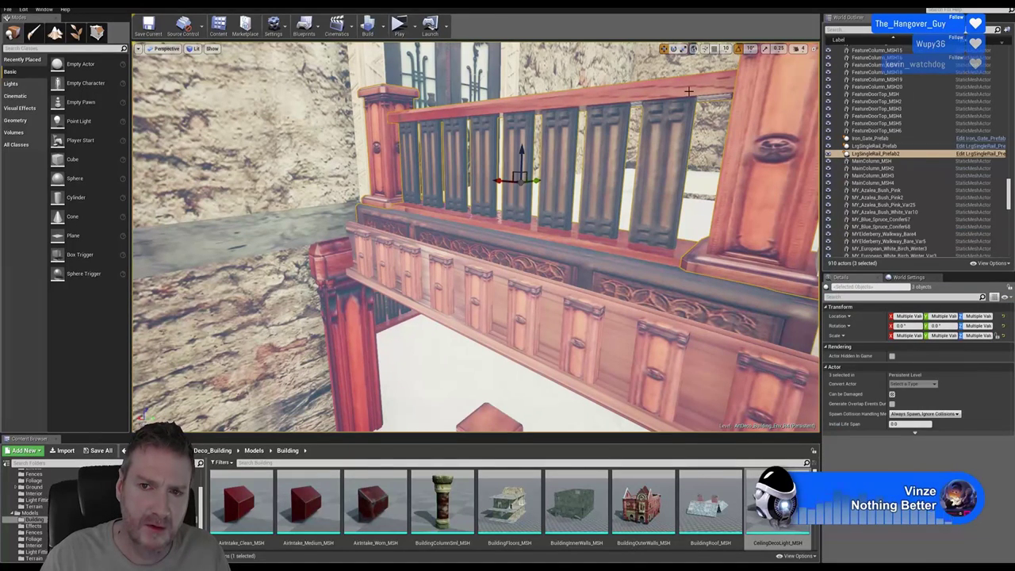
pyautogui.moveTo(532, 181); pyautogui.dragTo(519, 183)
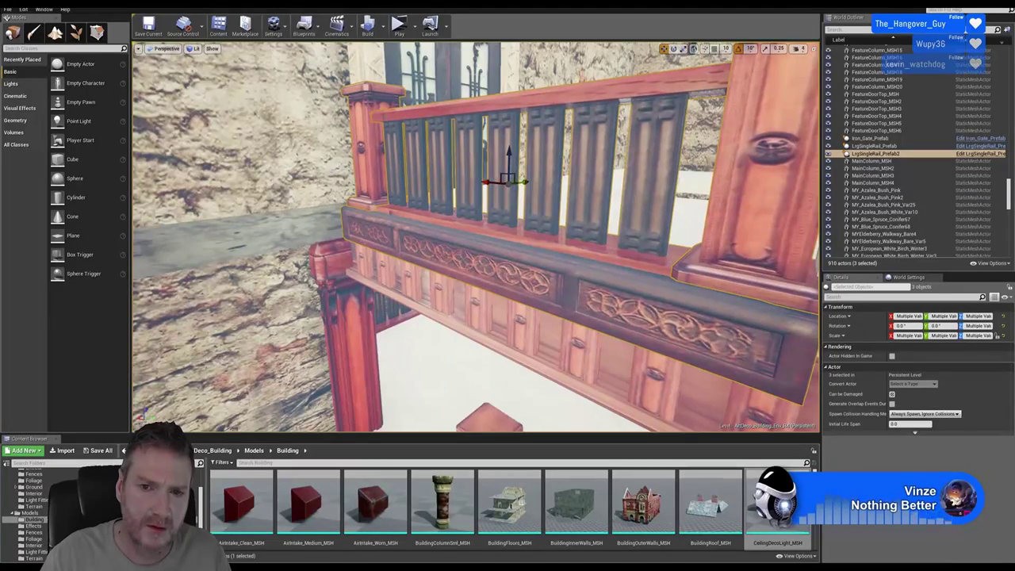
pyautogui.moveTo(520, 183); pyautogui.dragTo(555, 187, button='right')
# Deselect the railing and fly the camera across the upper landing toward the balcony railing
pyautogui.click(356, 346)
pyautogui.moveTo(356, 346); pyautogui.dragTo(356, 346, button='right')
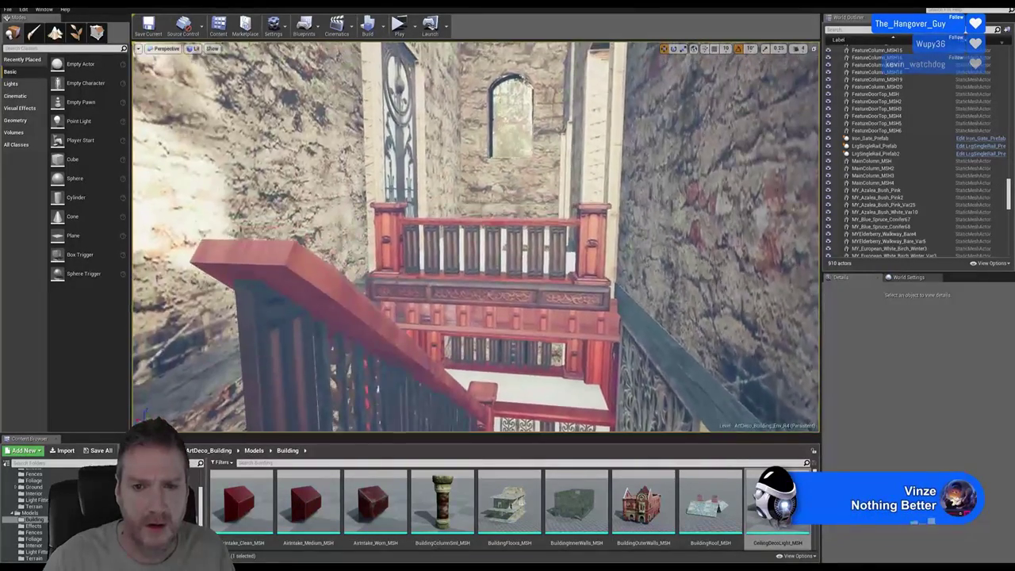
pyautogui.moveTo(356, 347); pyautogui.dragTo(357, 347, button='right')
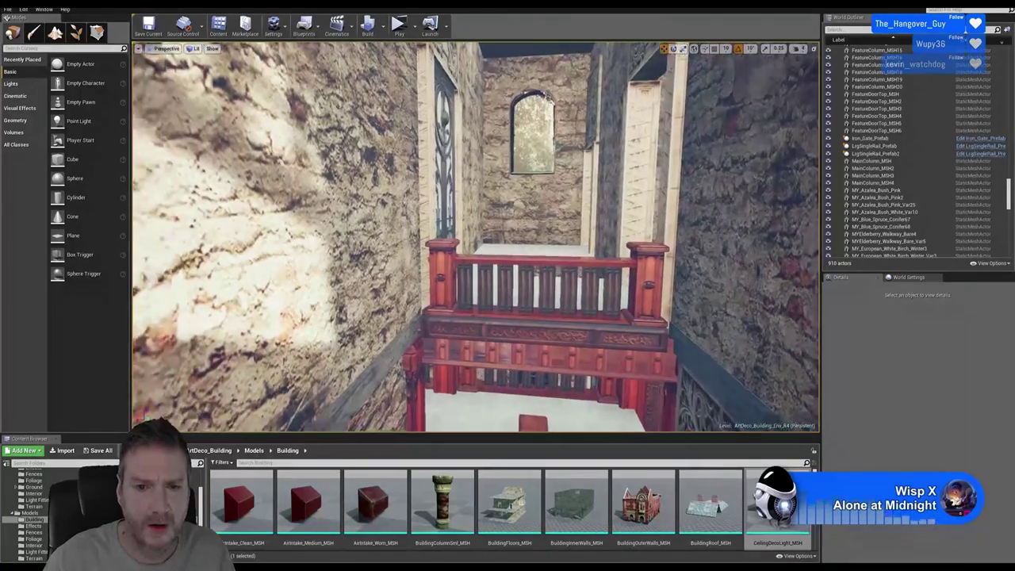
pyautogui.moveTo(356, 346); pyautogui.dragTo(356, 346, button='right')
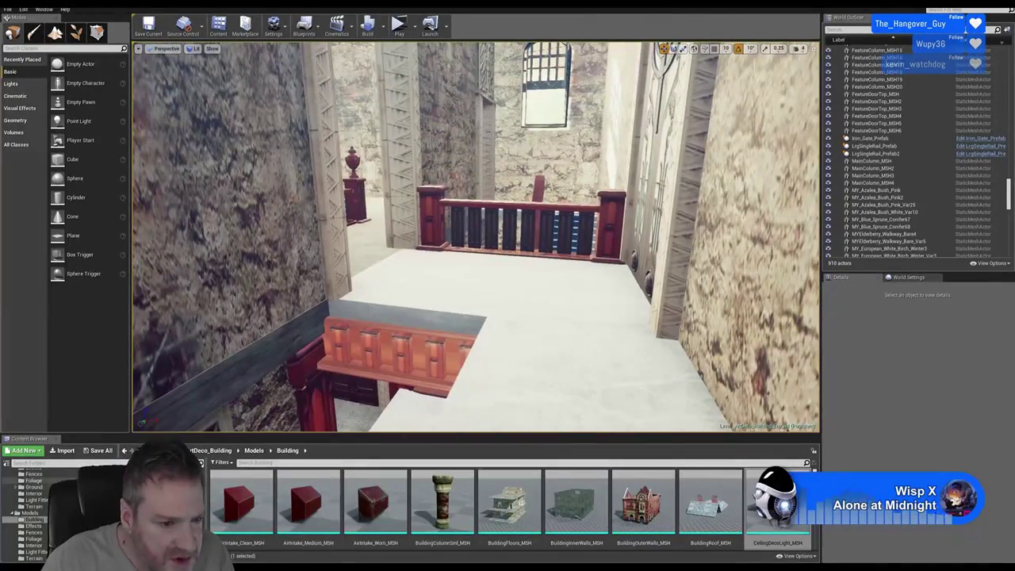
# Place SqrRailIronwork_Prefab from the Blueprints folder onto the upper floor
pyautogui.scroll(3, 24, 512)
pyautogui.click(36, 487)
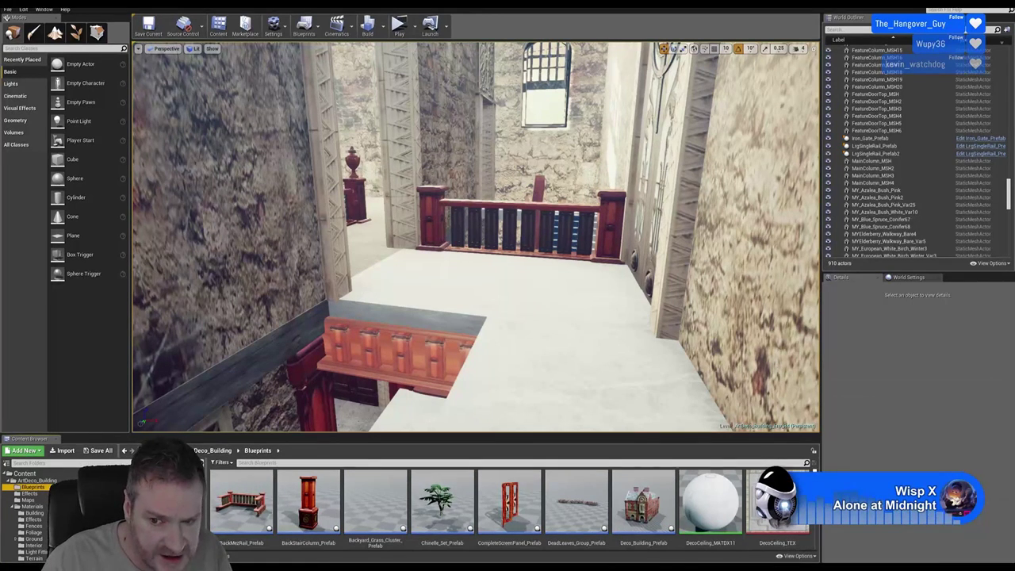
pyautogui.scroll(-3, 815, 530)
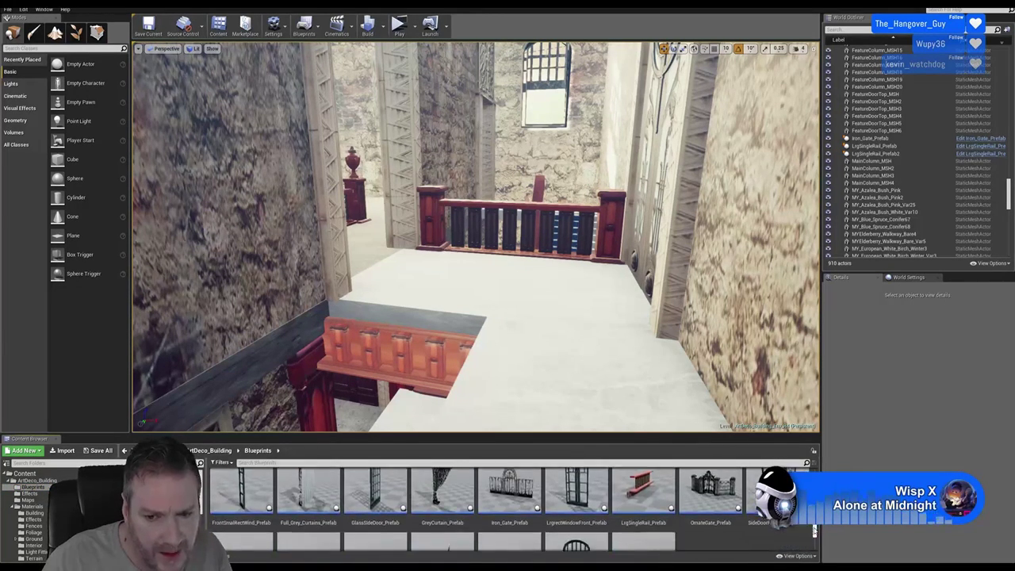
pyautogui.scroll(-5, 815, 530)
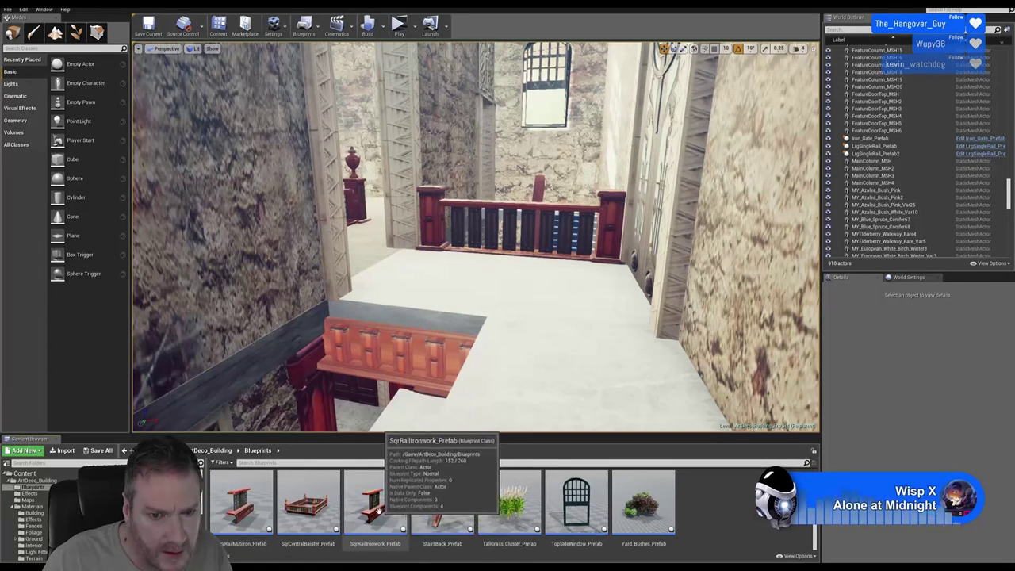
pyautogui.moveTo(397, 530); pyautogui.dragTo(453, 297)
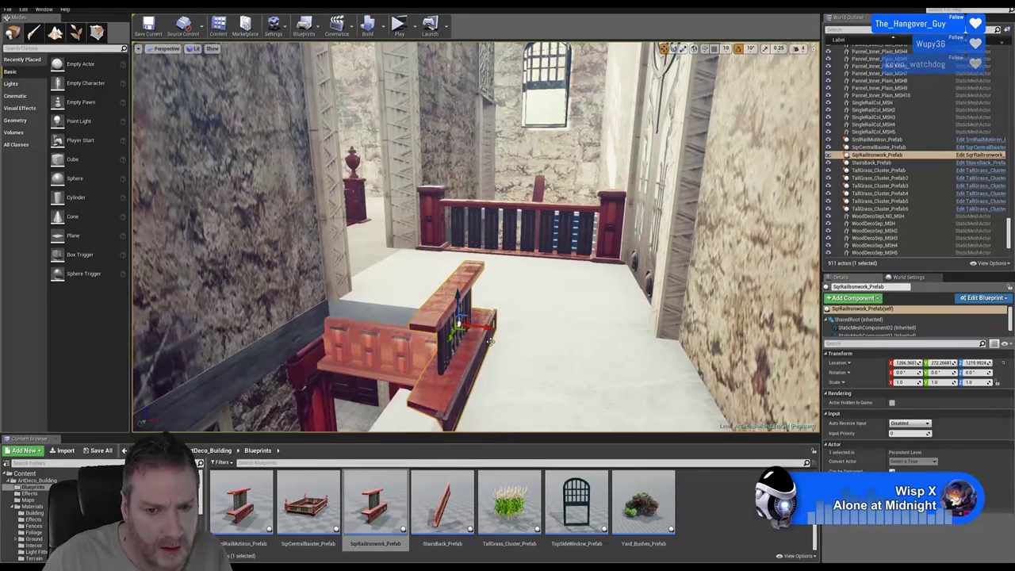
# Focus on the ironwork prefab and slide it along Y to about -48.9, toward the back railing
pyautogui.moveTo(453, 296); pyautogui.dragTo(508, 309, button='right')
pyautogui.moveTo(476, 238); pyautogui.dragTo(385, 376, button='right')
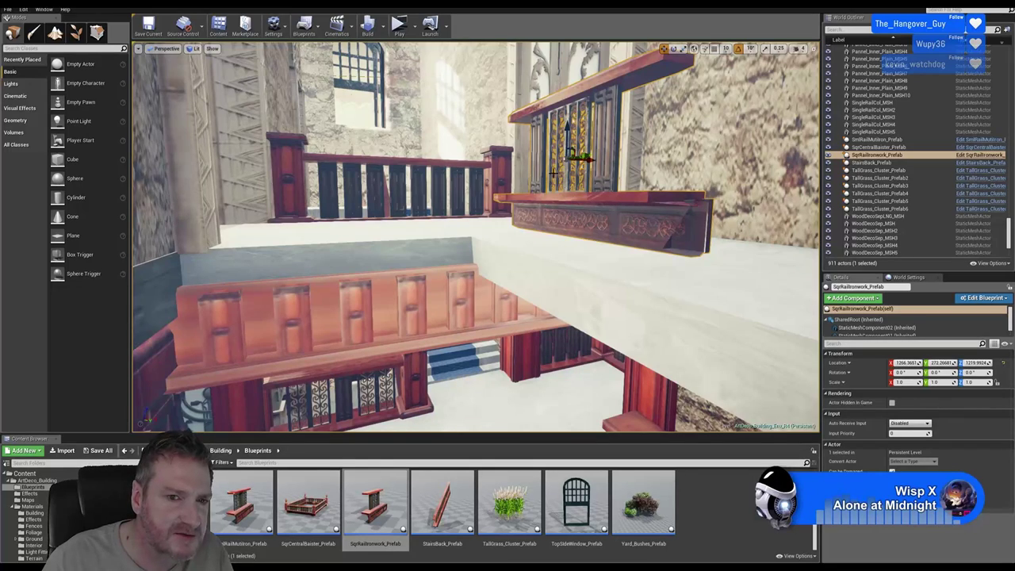
pyautogui.moveTo(359, 392); pyautogui.dragTo(315, 392, button='right')
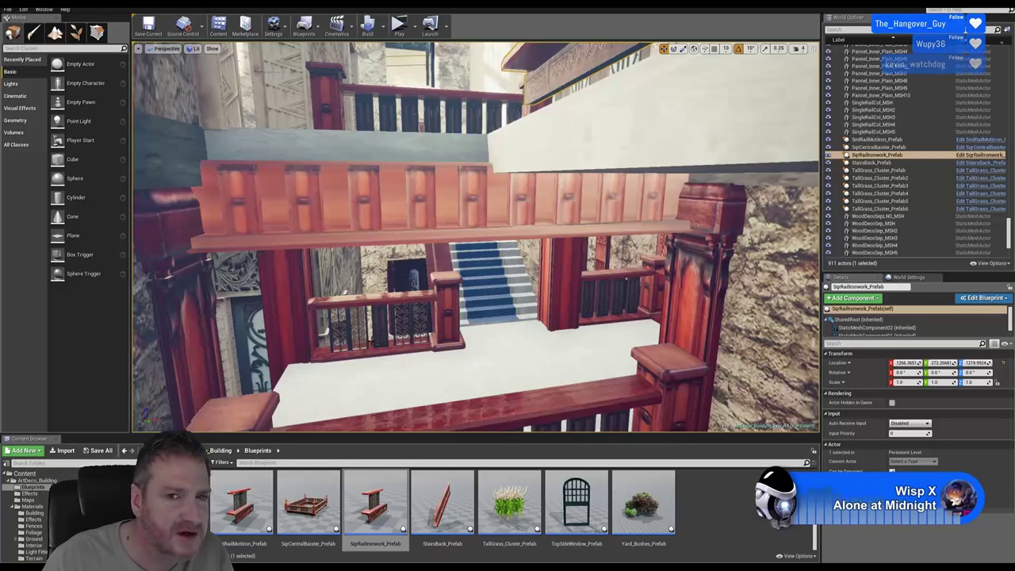
pyautogui.press('f')
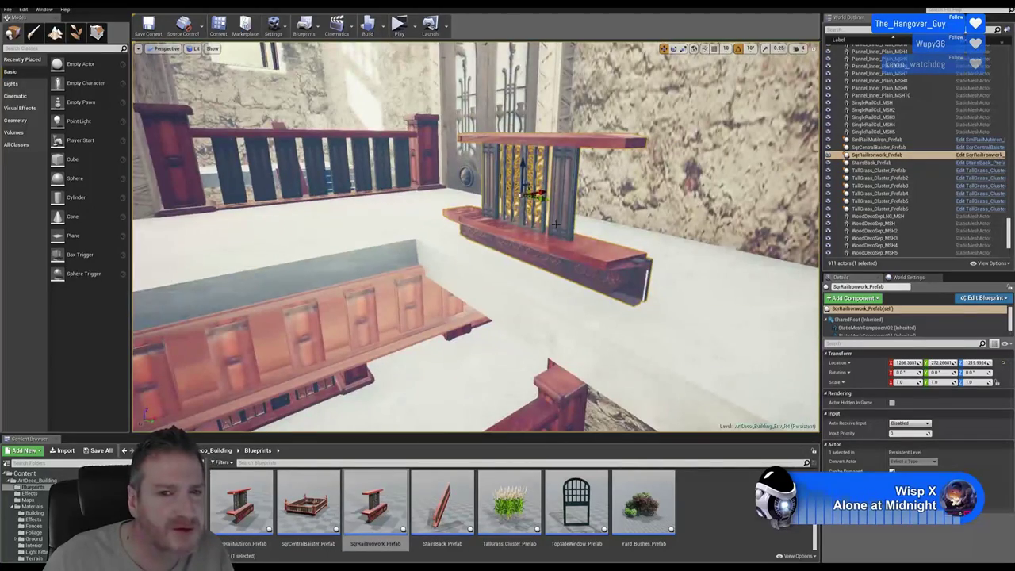
pyautogui.keyDown('alt'); pyautogui.moveTo(555, 224); pyautogui.dragTo(460, 230); pyautogui.keyUp('alt')
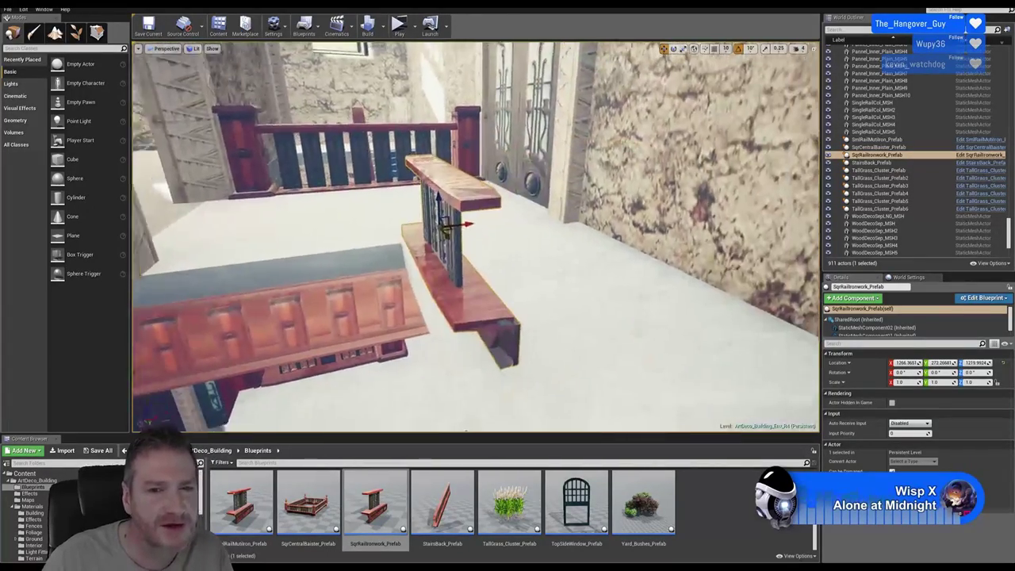
pyautogui.moveTo(460, 230); pyautogui.dragTo(412, 222, button='right')
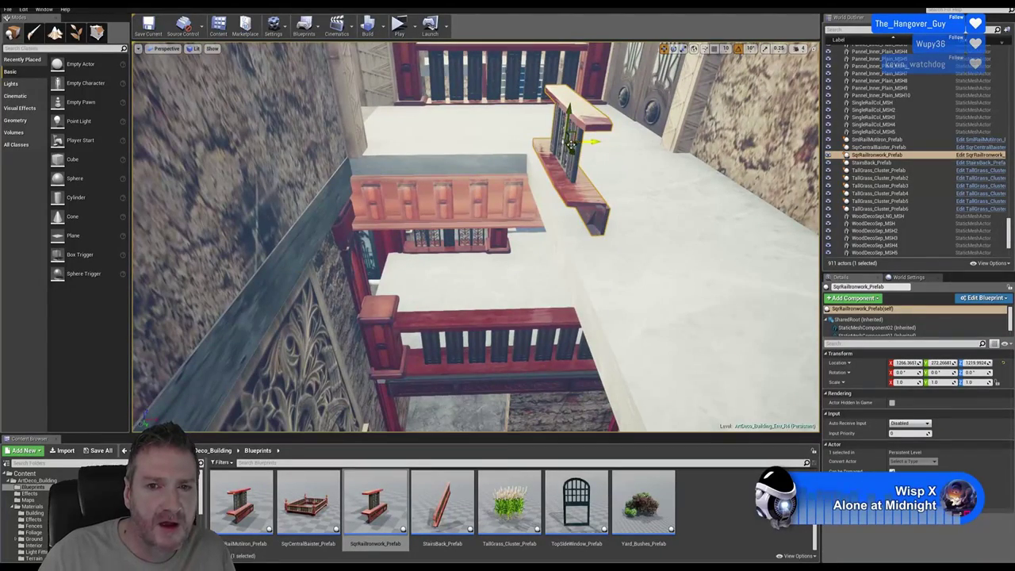
pyautogui.moveTo(592, 141); pyautogui.dragTo(549, 94)
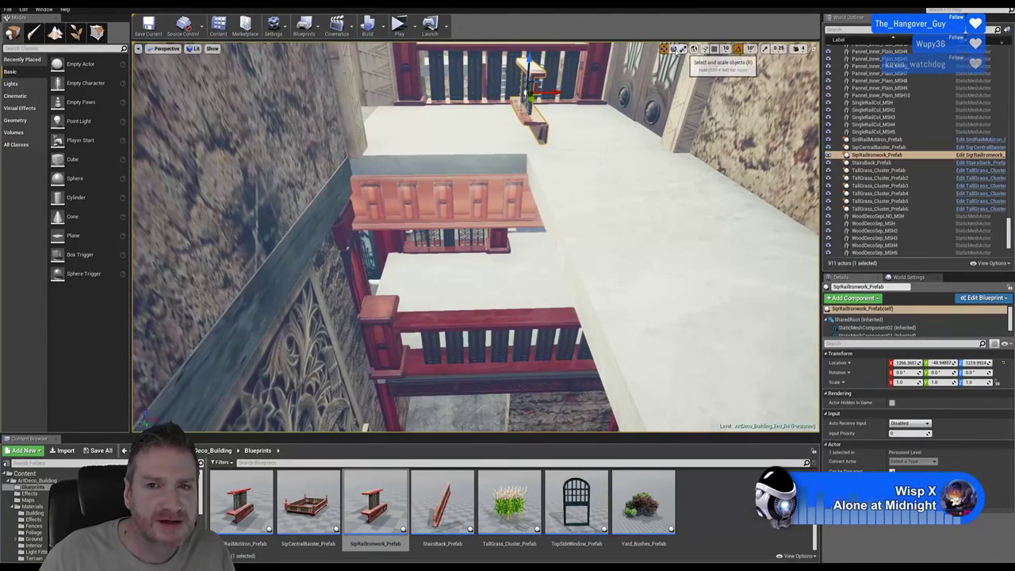
# Rotate the ironwork rail 90° and push it back into the far balcony railing
pyautogui.click(673, 48)
pyautogui.moveTo(527, 103); pyautogui.dragTo(605, 97)
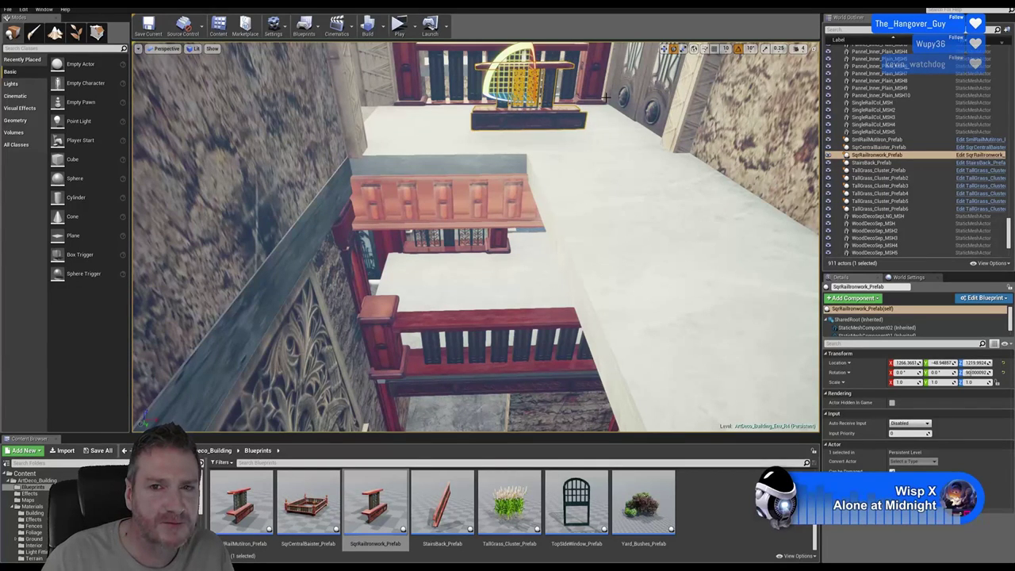
pyautogui.click(665, 48)
pyautogui.moveTo(555, 238); pyautogui.dragTo(547, 222, button='right')
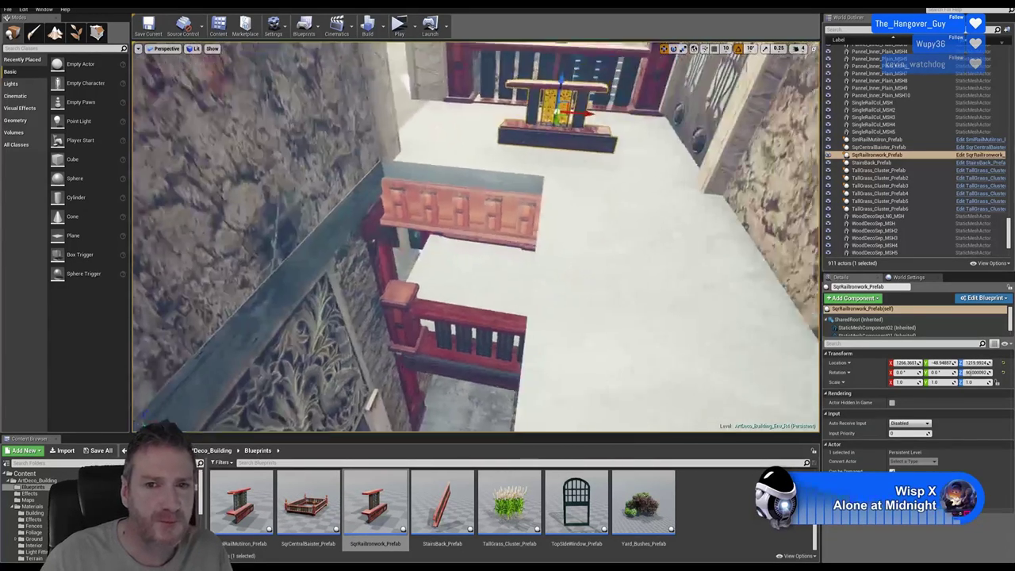
pyautogui.moveTo(574, 181); pyautogui.dragTo(574, 181, button='right')
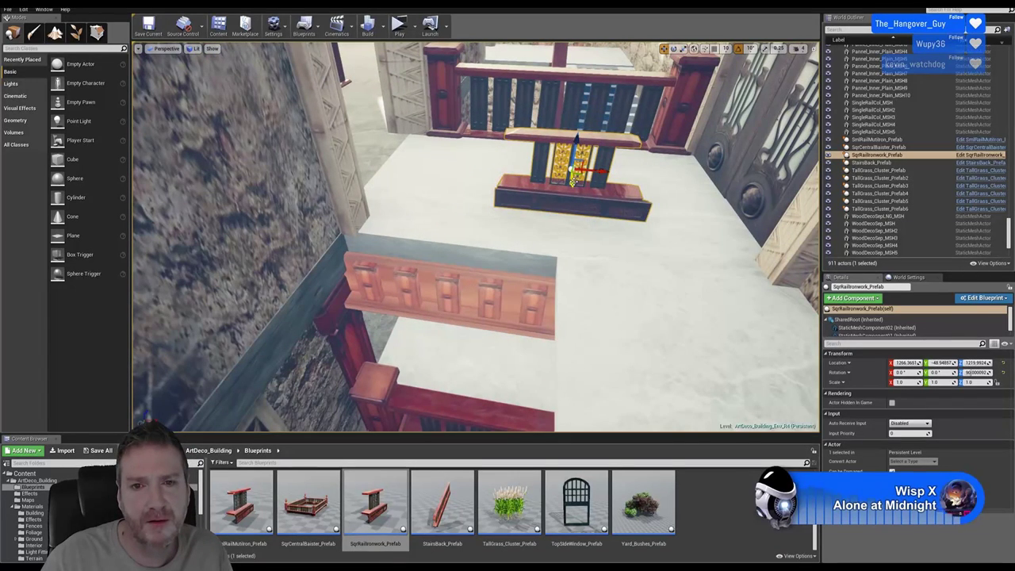
pyautogui.moveTo(574, 181); pyautogui.dragTo(540, 107)
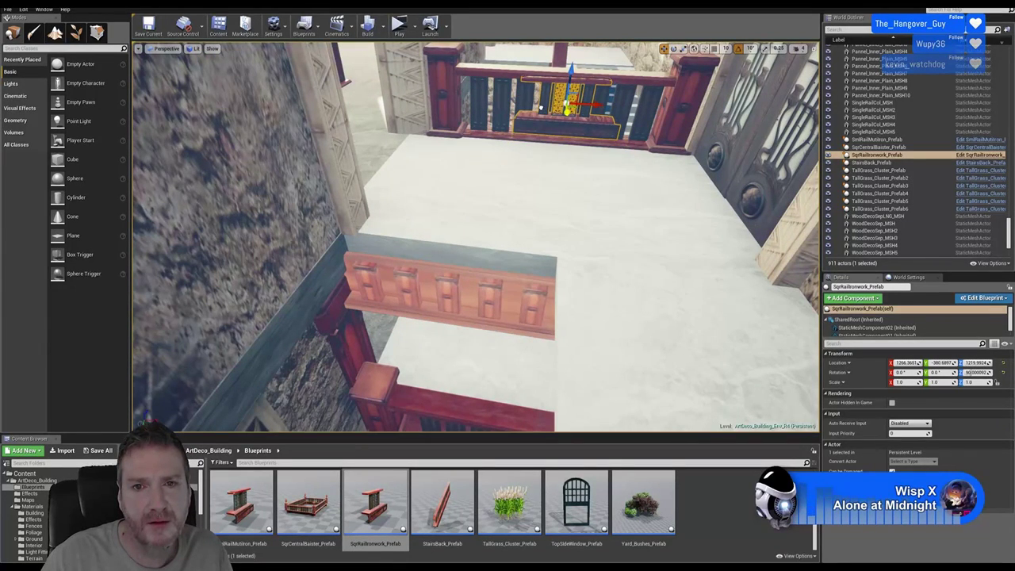
# Scale the rail uniformly to about 1.54, lower it onto the balustrade base, then switch to the browser
pyautogui.click(683, 48)
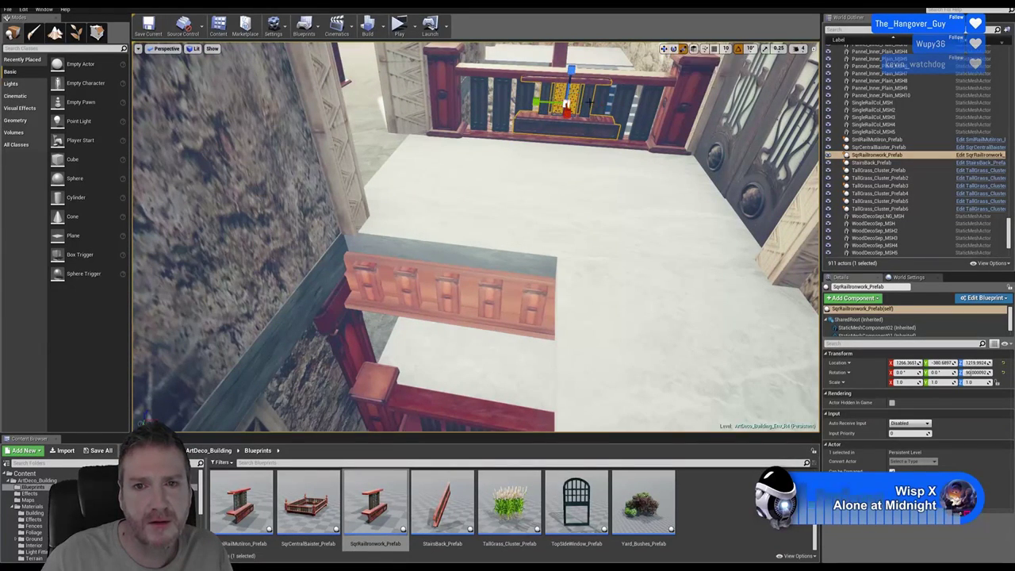
pyautogui.moveTo(569, 94); pyautogui.dragTo(577, 82)
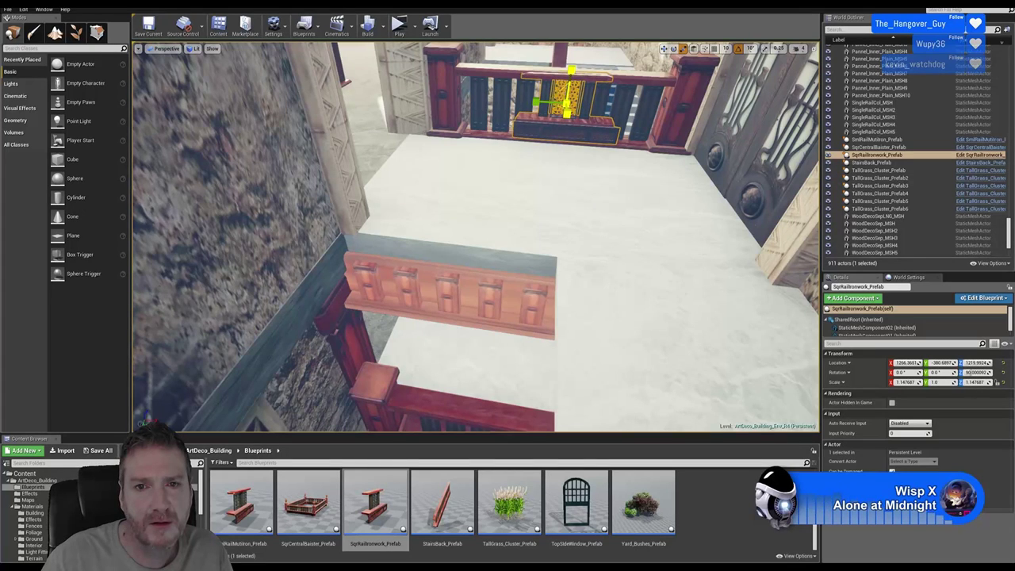
pyautogui.click(23, 9)
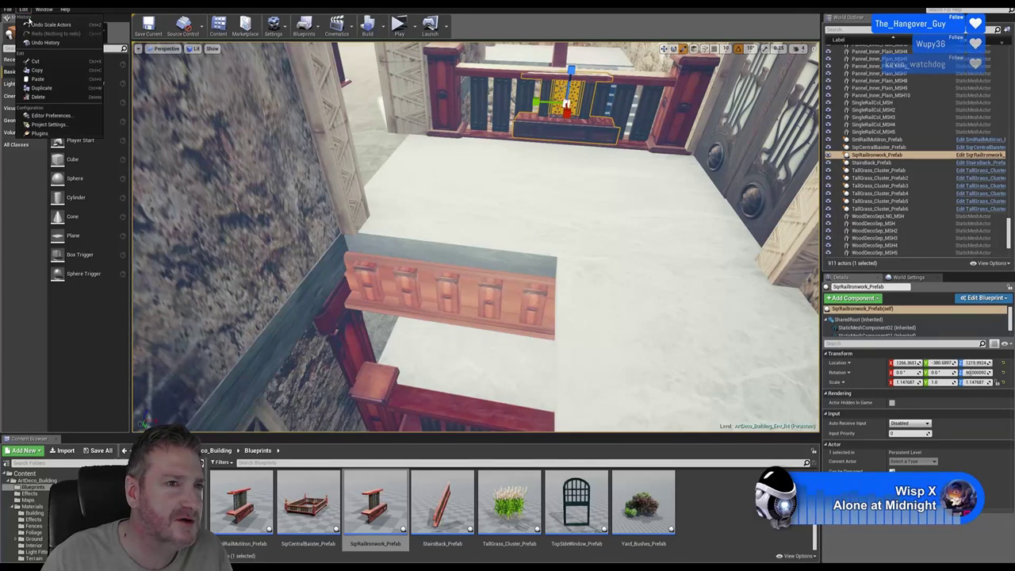
pyautogui.click(40, 24)
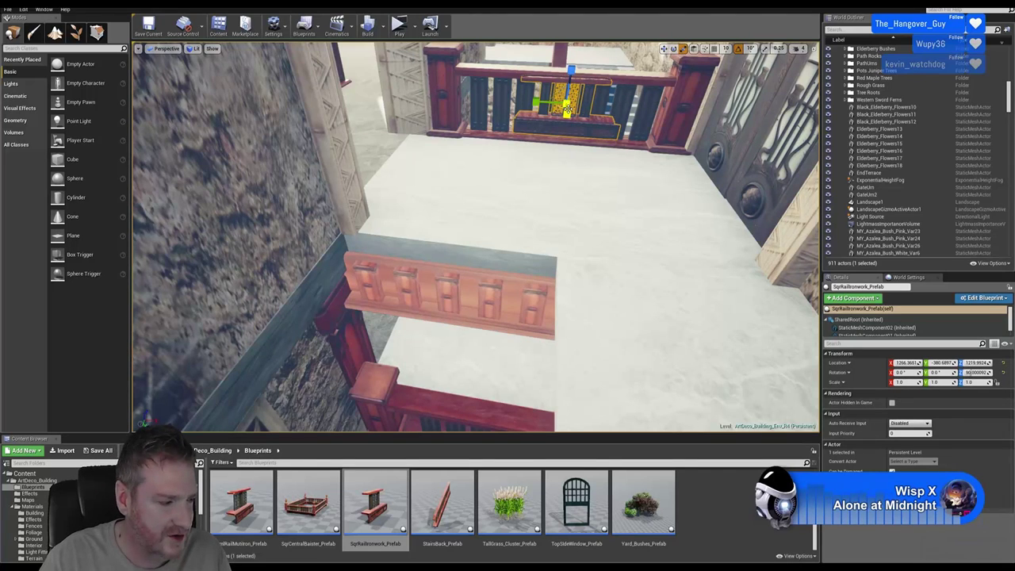
pyautogui.moveTo(571, 105); pyautogui.dragTo(575, 100)
pyautogui.moveTo(575, 100); pyautogui.dragTo(523, 133, button='right')
pyautogui.click(663, 50)
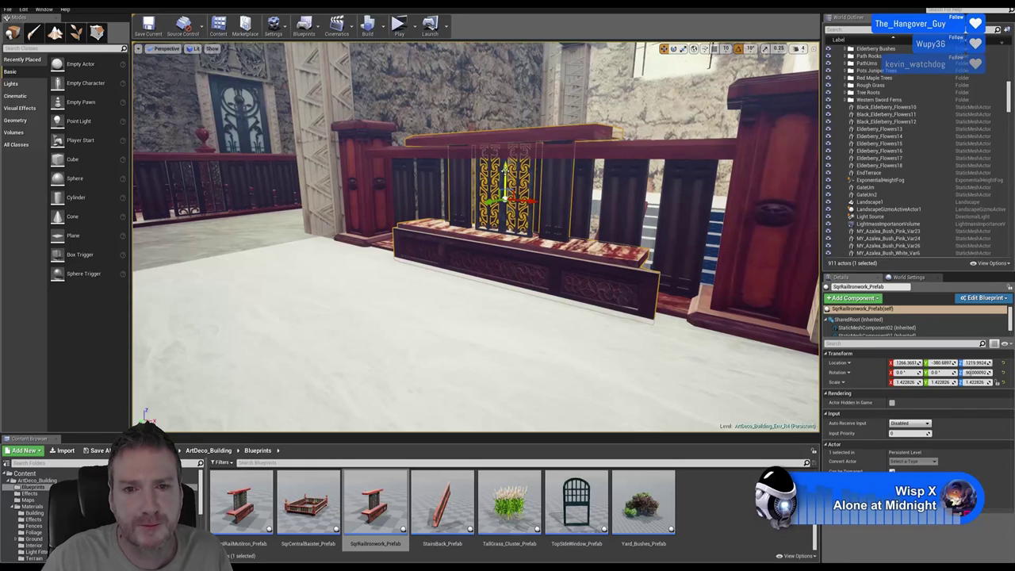
pyautogui.moveTo(505, 170); pyautogui.dragTo(505, 191)
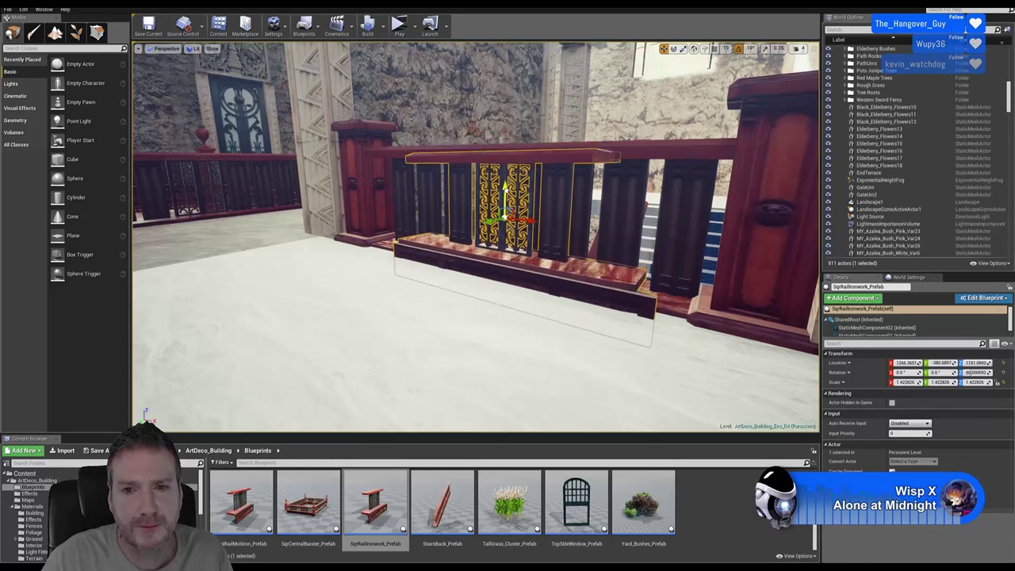
pyautogui.click(694, 49)
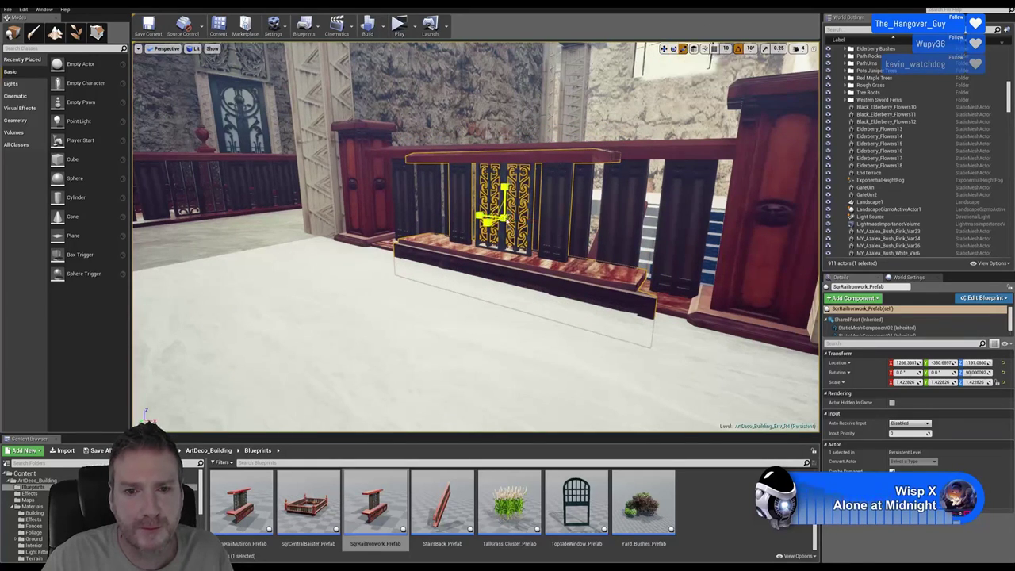
pyautogui.moveTo(502, 222); pyautogui.dragTo(498, 215)
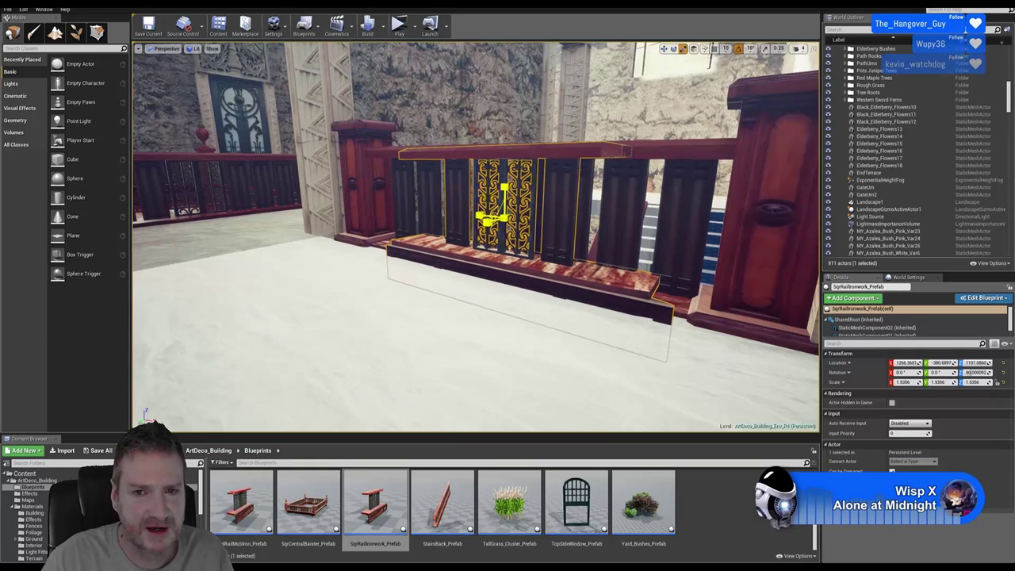
pyautogui.press('w')
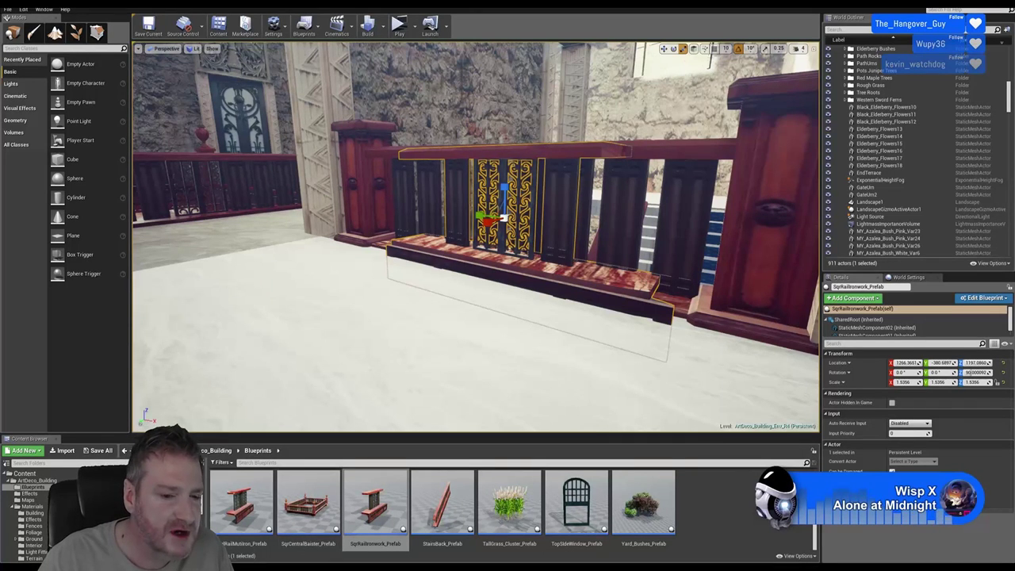
pyautogui.hotkey('alt', 'Tab')
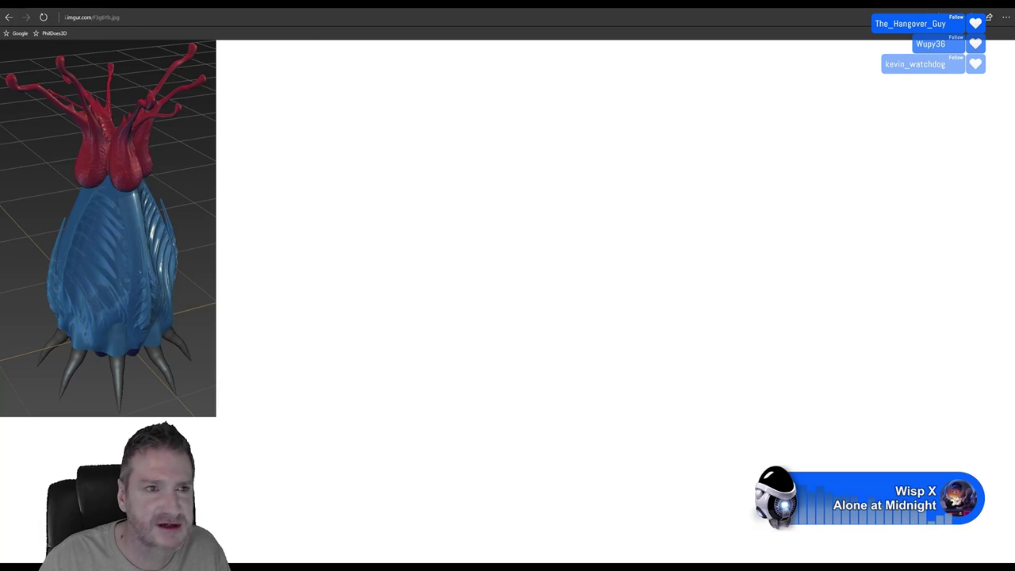
# Open a new Edge tab and load the copied gyazo.com image link
pyautogui.click(125, 15)
pyautogui.hotkey('ctrl', 't')
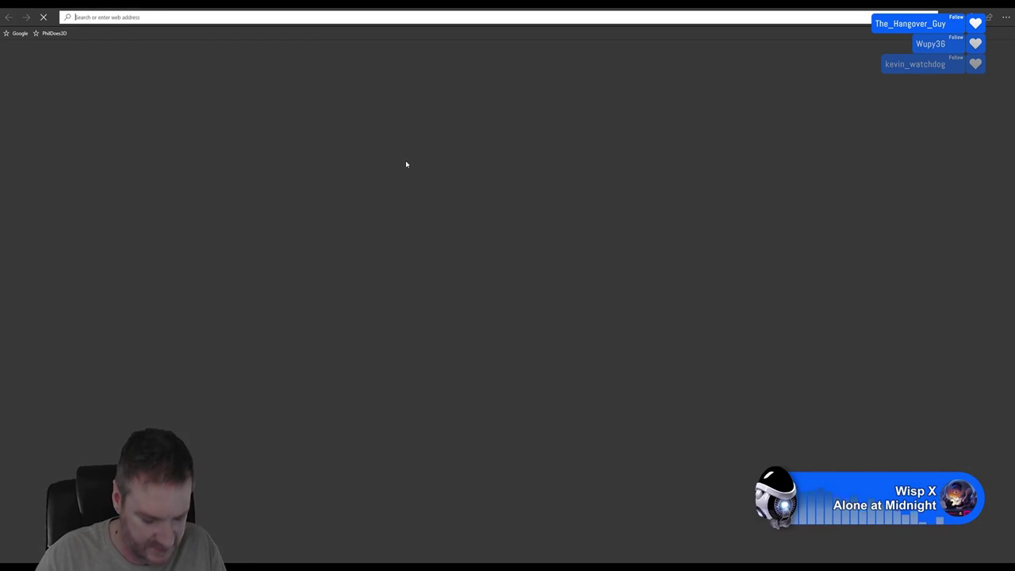
pyautogui.write('https://i.gyazo.com/5f7f165b27f93d62efd01214a6ab1e5a.png')
pyautogui.press('Return')
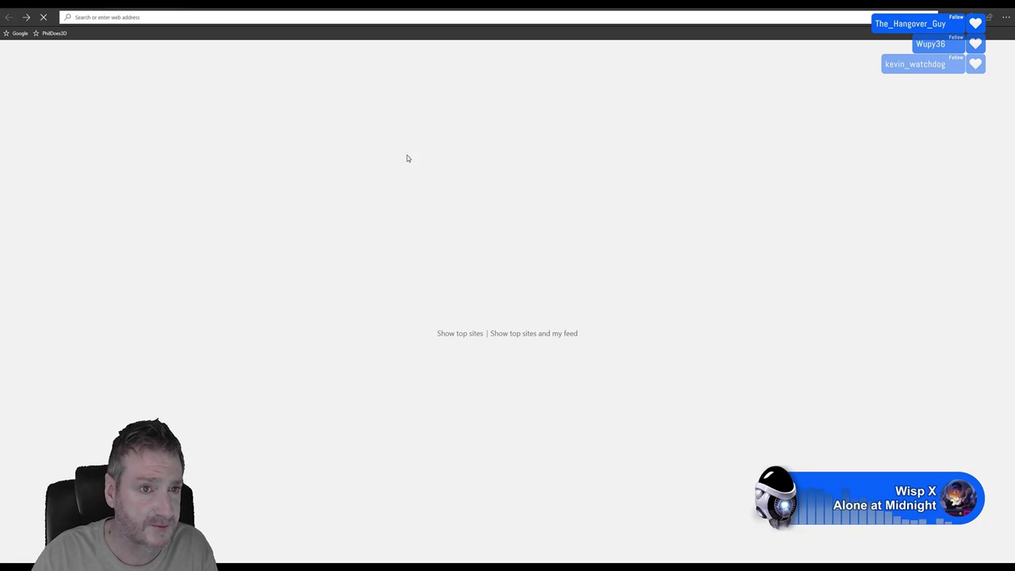
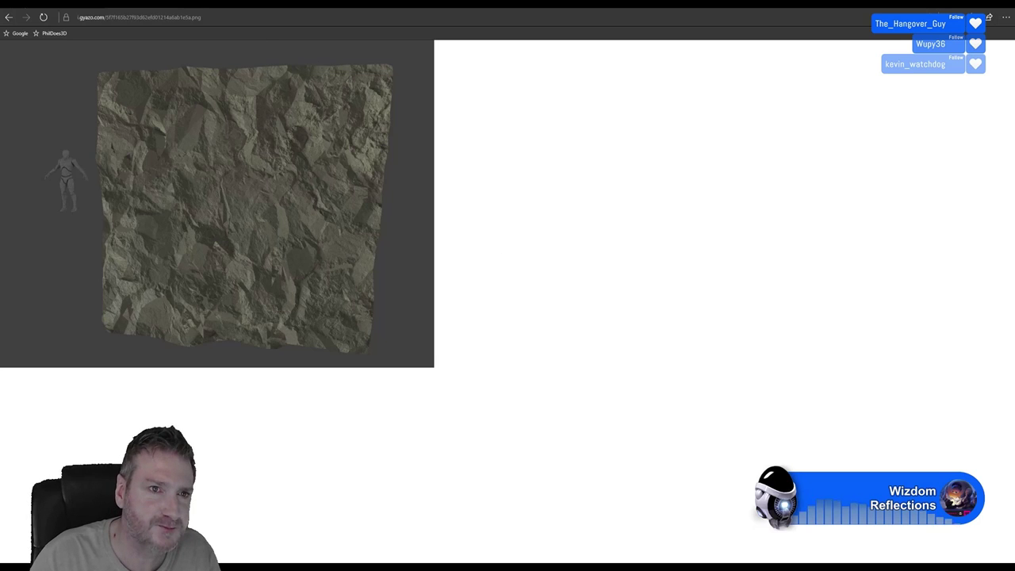
# Load the gyazo crumpled metallic foil render in a new tab from the copied link
pyautogui.hotkey('ctrl', 't')
pyautogui.write('https://i.gyazo.com/2ed9b883e959601c9c18667682a75854.png')
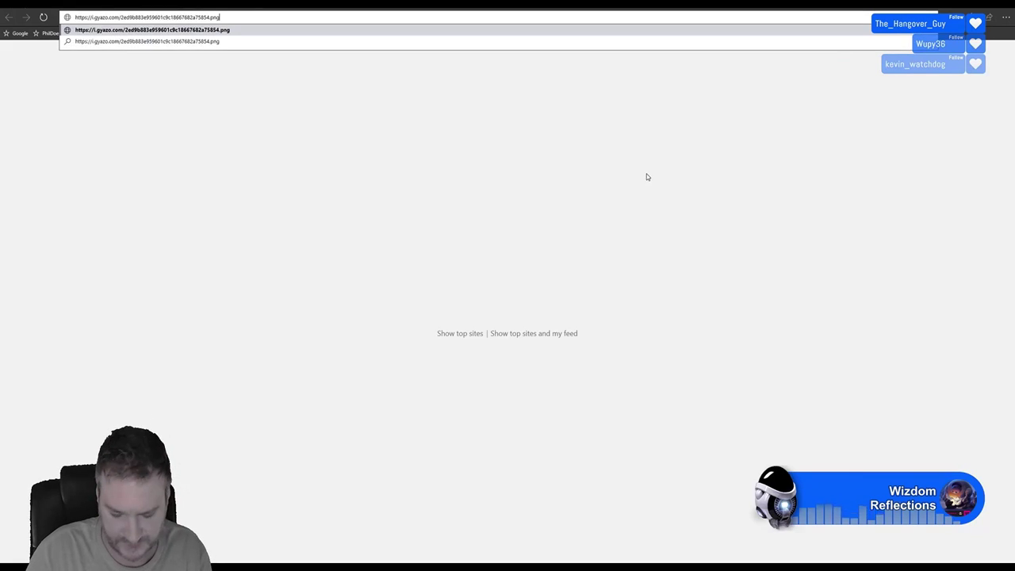
pyautogui.press('Return')
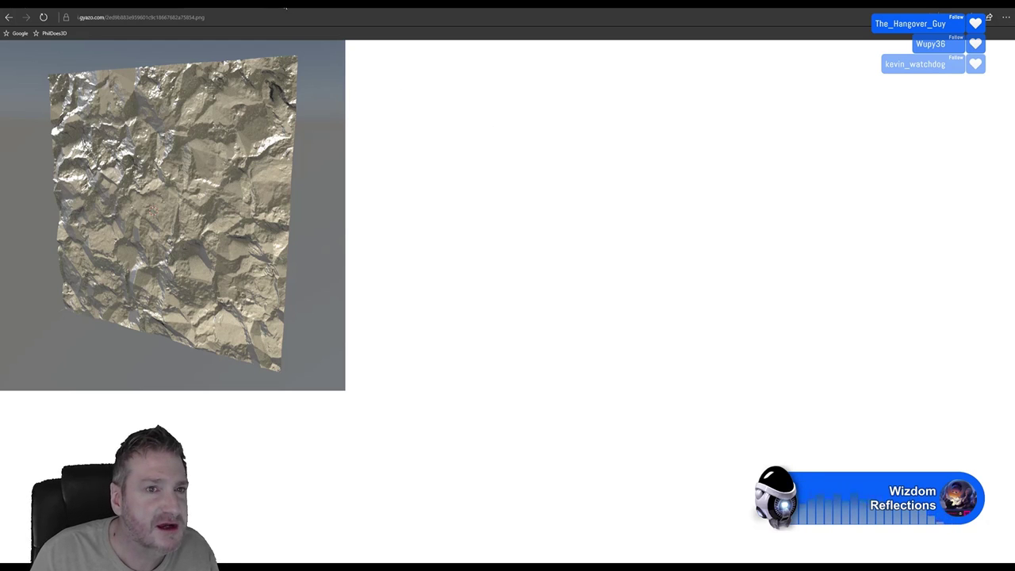
# Load the imgur rock render with white outlines in another new tab
pyautogui.hotkey('ctrl', 't')
pyautogui.hotkey('ctrl', 'v')
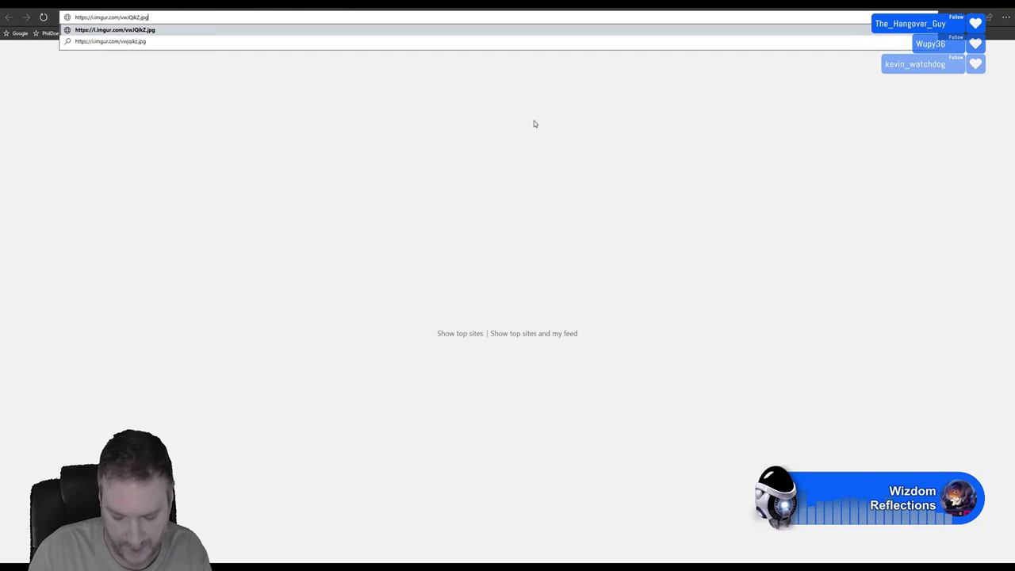
pyautogui.press('Return')
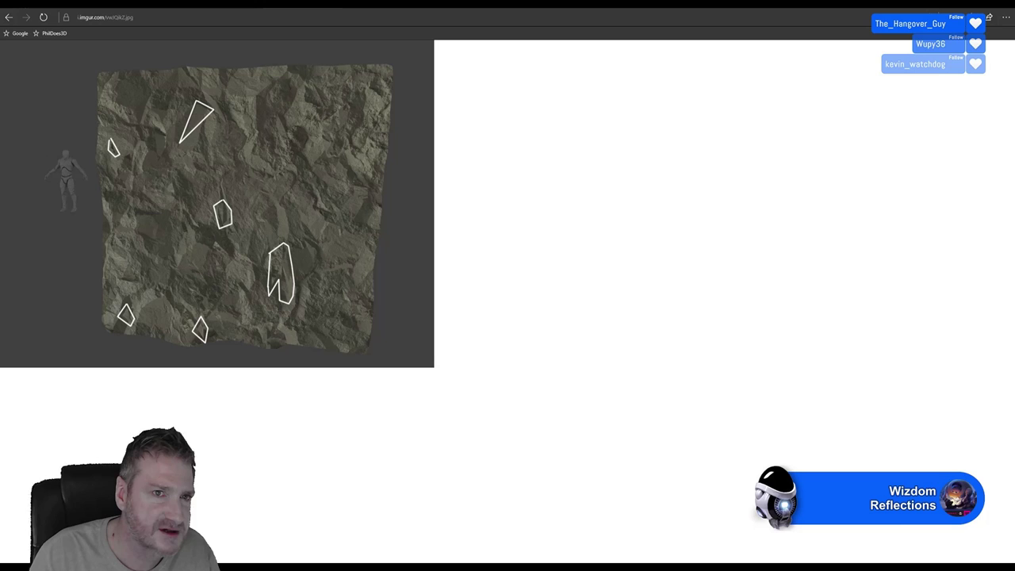
# Compare the outlined rock render against the foil render, ending on the foil
pyautogui.click(224, 5)
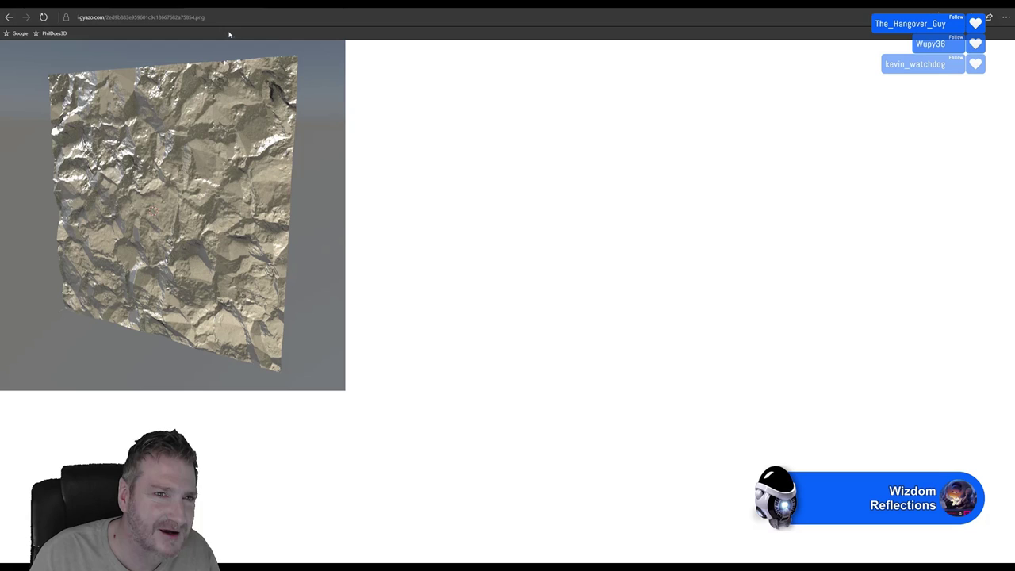
pyautogui.click(226, 7)
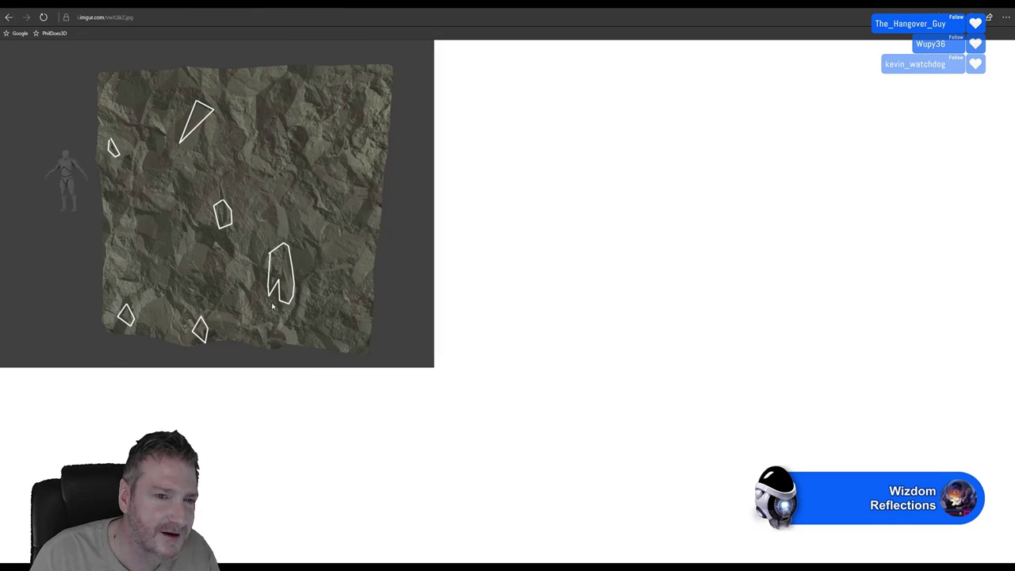
pyautogui.click(238, 6)
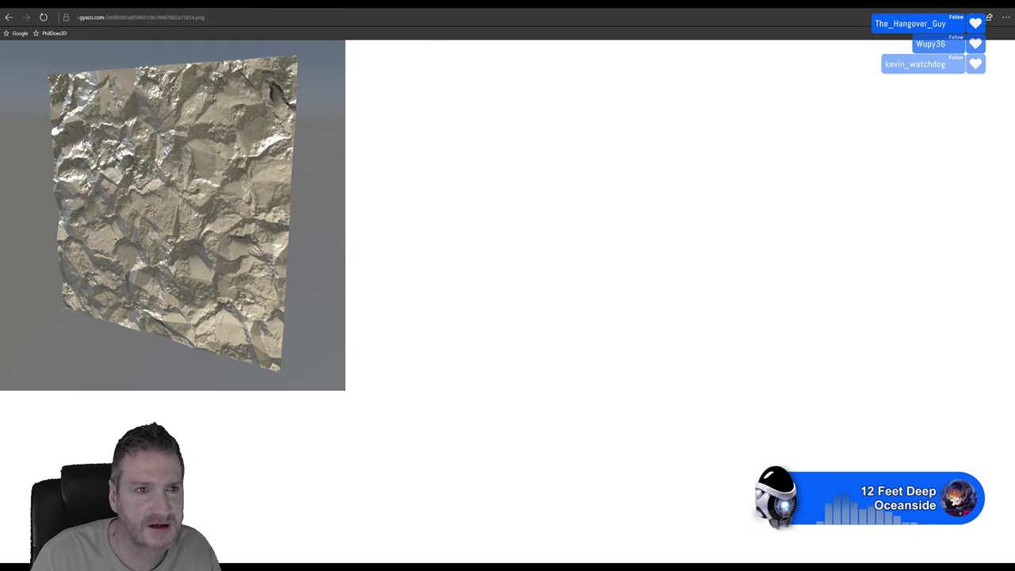
# Cycle tabs between the foil and plain gyazo rock renders, ending on the rock beside the human figure
pyautogui.hotkey('ctrl', 'Tab')
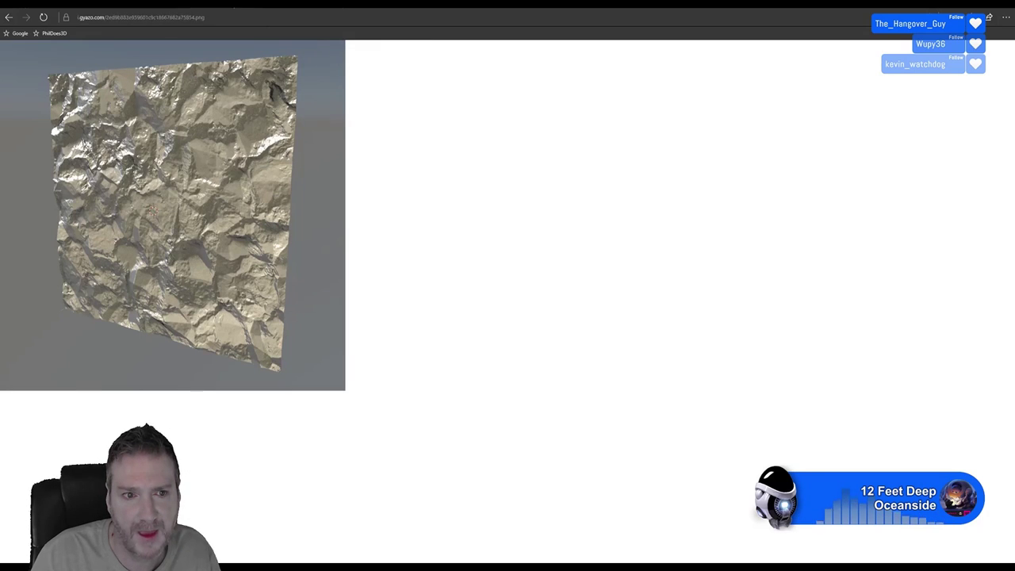
pyautogui.hotkey('ctrl', 'Tab')
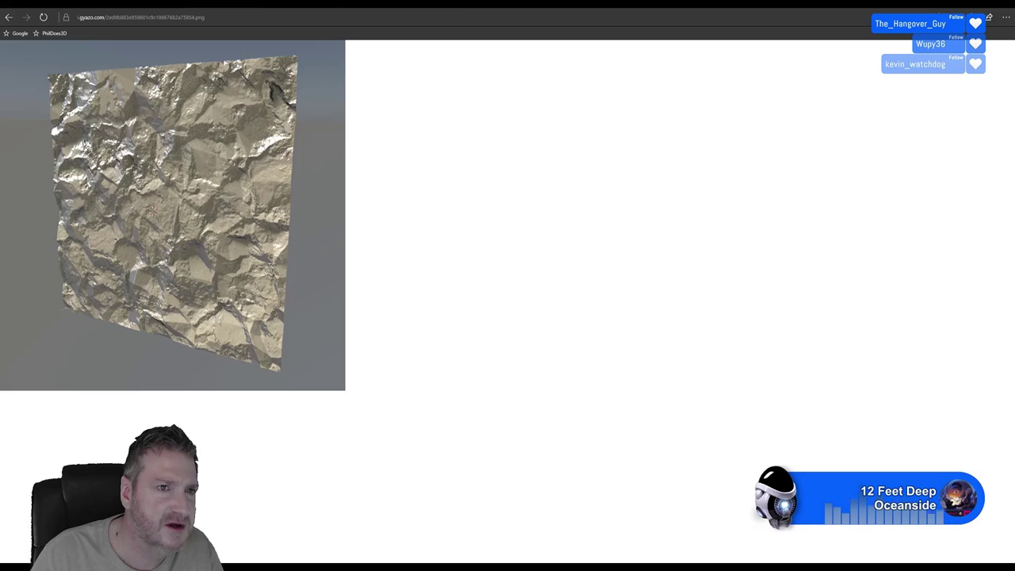
pyautogui.hotkey('ctrl', 'Tab')
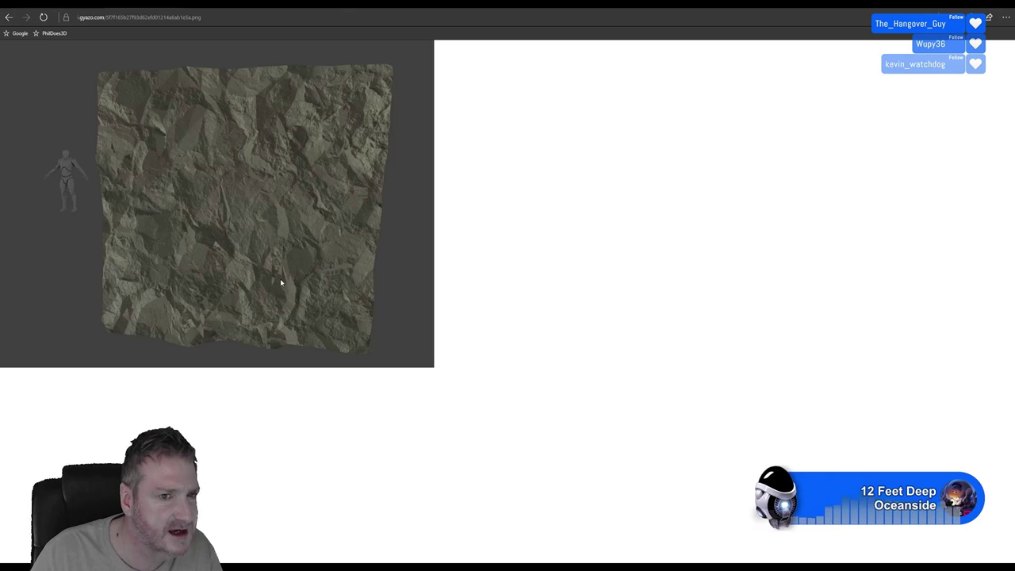
# Revisit the foil render, then reload the rock and foil renders from the pasted image link
pyautogui.hotkey('ctrl', 'Tab')
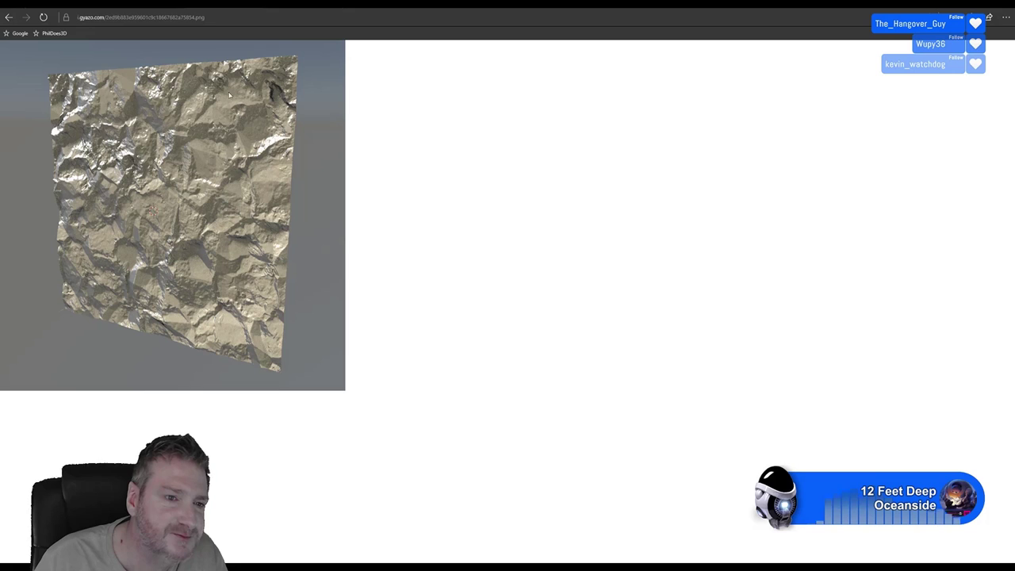
pyautogui.hotkey('ctrl', 'l')
pyautogui.hotkey('ctrl', 'v')
pyautogui.press('Return')
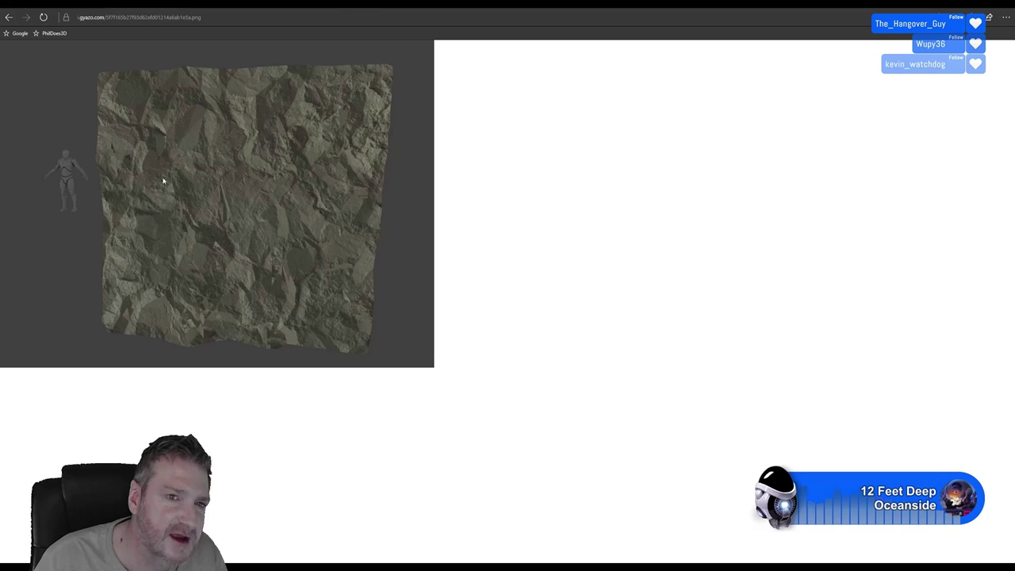
pyautogui.hotkey('ctrl', 'l')
pyautogui.hotkey('ctrl', 'v')
pyautogui.press('Return')
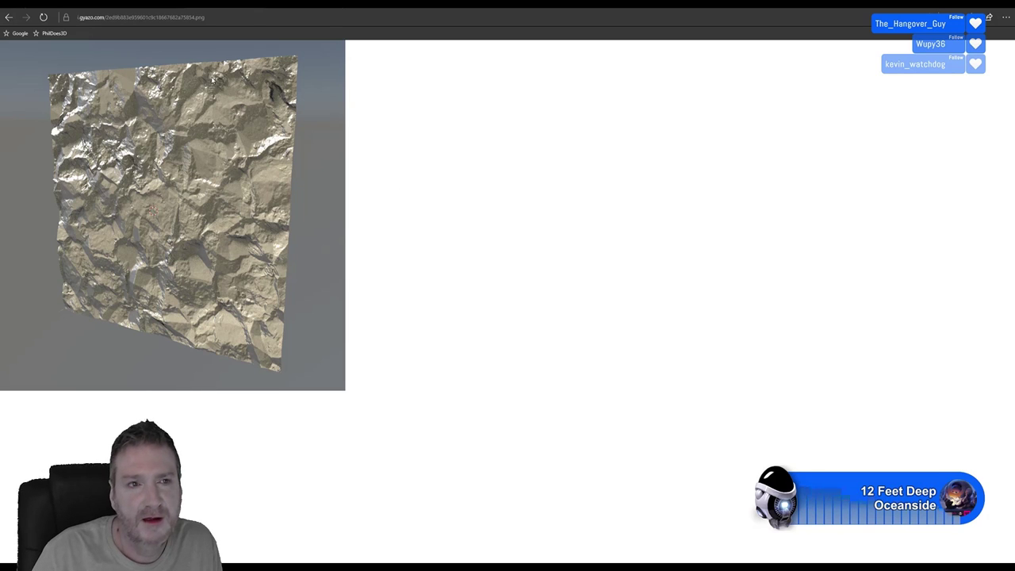
# Cycle past the annotated rock and foil tabs to the blue-and-red creature render
pyautogui.hotkey('ctrl', 'Tab')
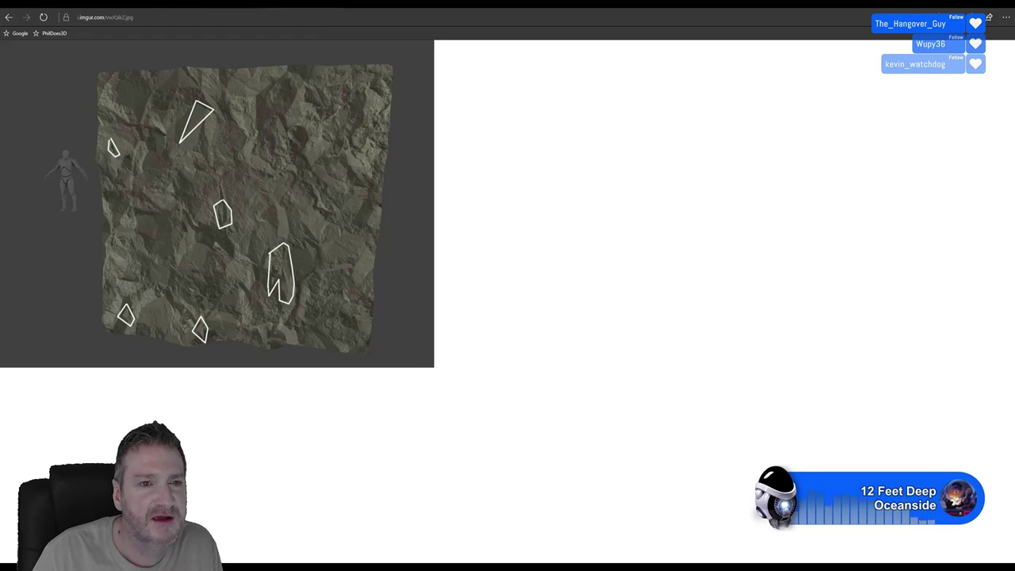
pyautogui.hotkey('ctrl', 'Tab')
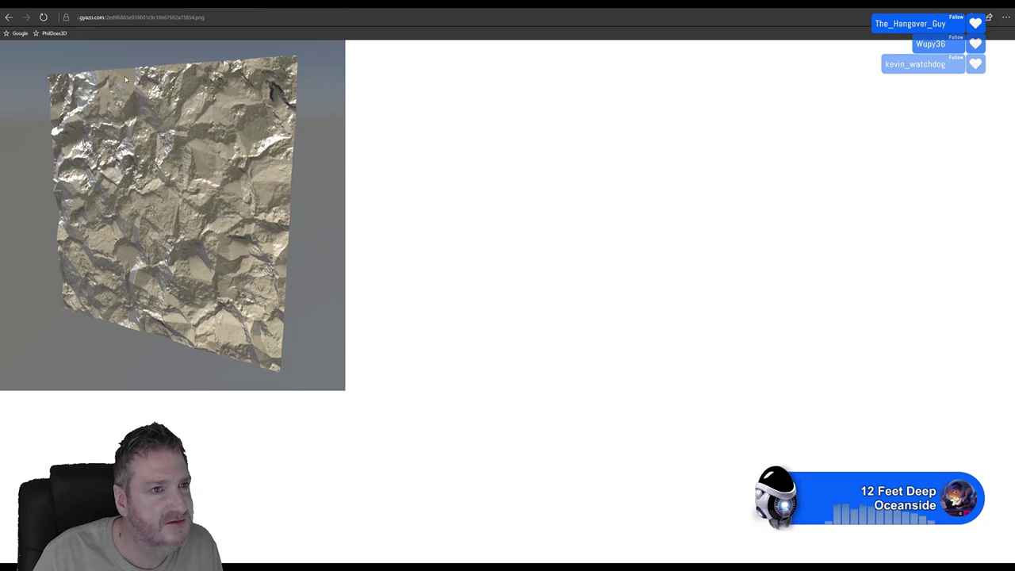
pyautogui.hotkey('ctrl', 'Tab')
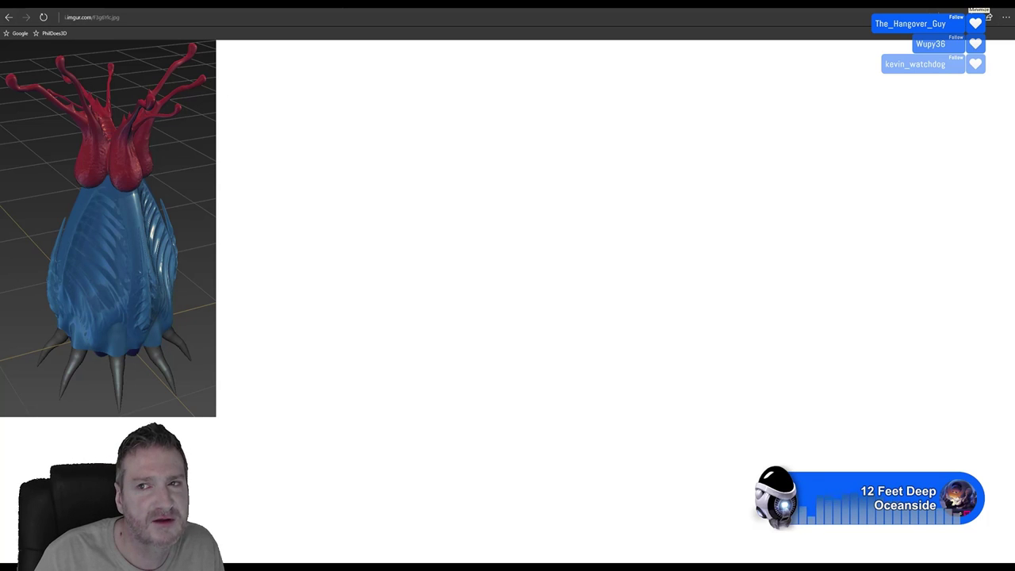
# Minimize Edge to check Unreal Editor, then bring Edge back and open a blank tab
pyautogui.click(976, 5)
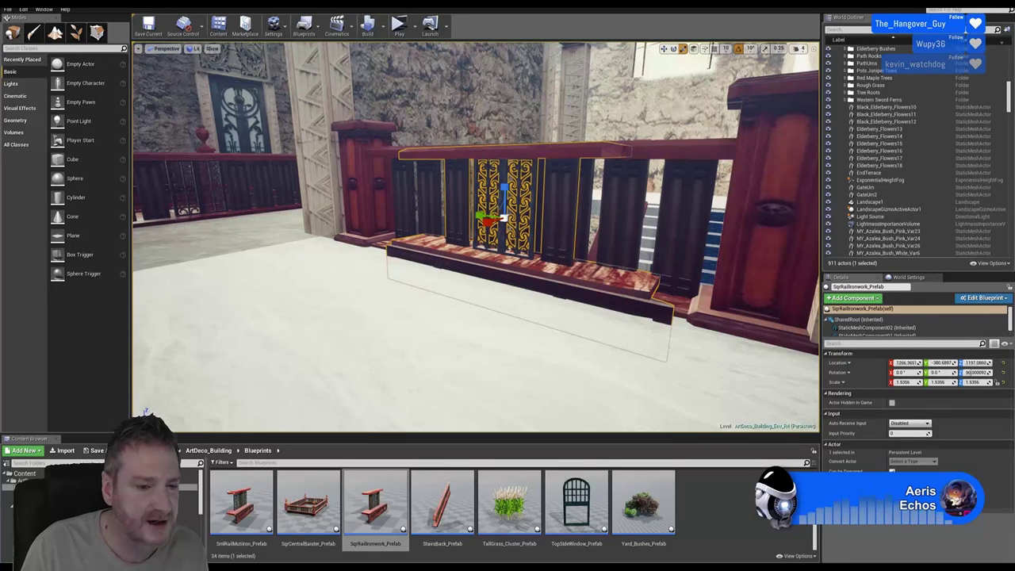
pyautogui.hotkey('alt', 'Tab')
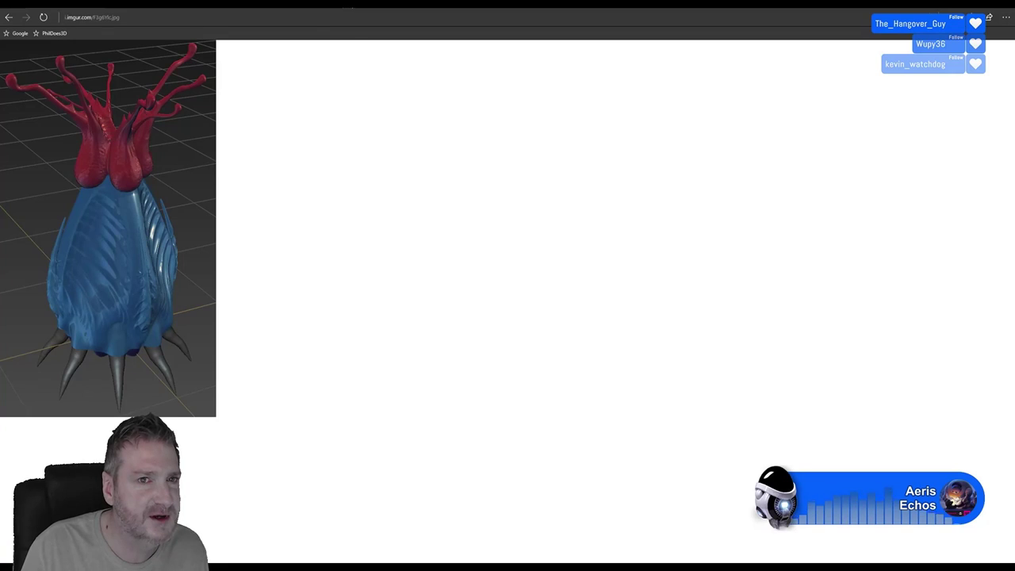
pyautogui.hotkey('ctrl', 't')
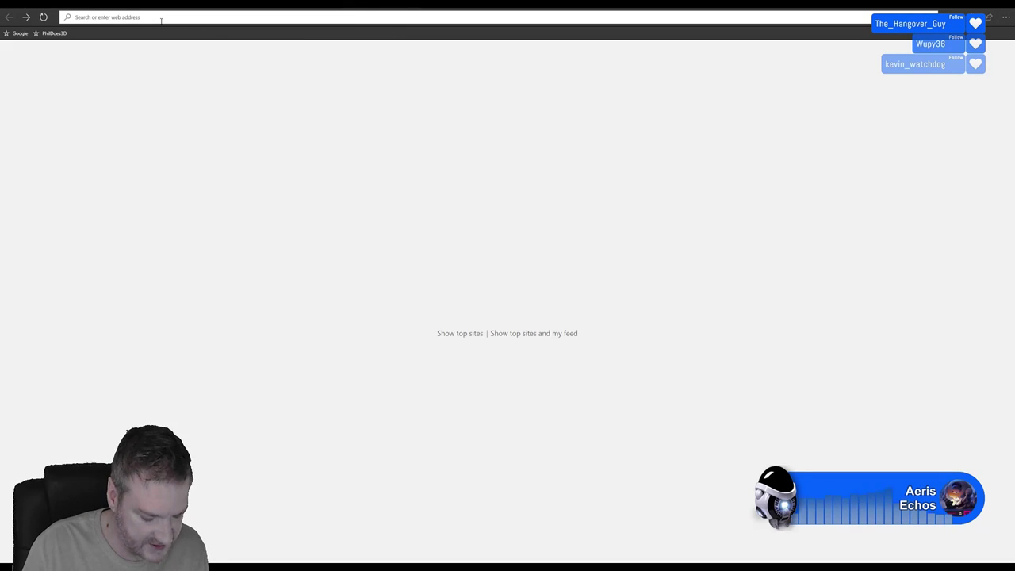
# Load and review the gyazo pale rock render, then return to Unreal Editor
pyautogui.hotkey('ctrl', 'v')
pyautogui.press('Return')
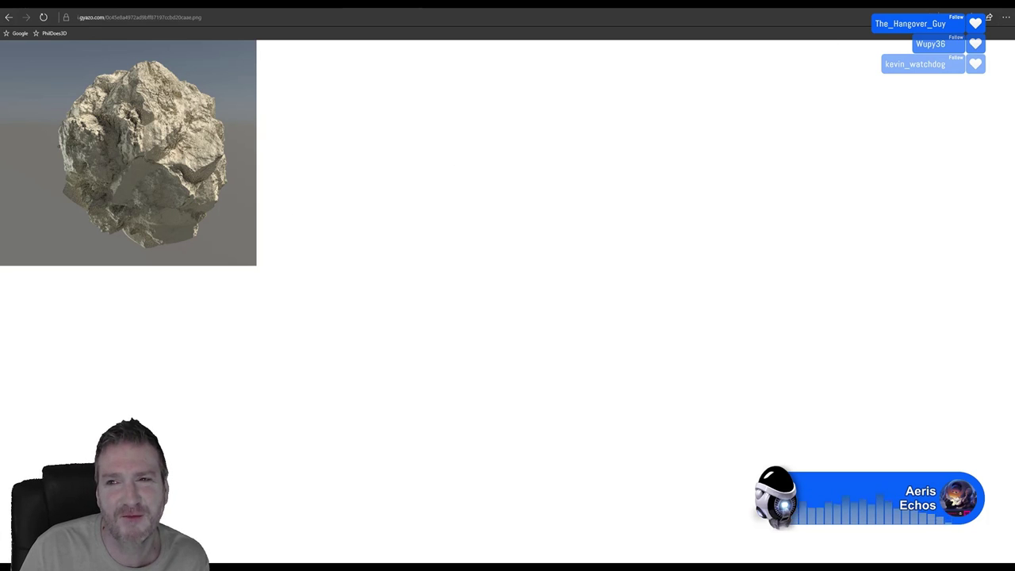
pyautogui.hotkey('alt', 'Tab')
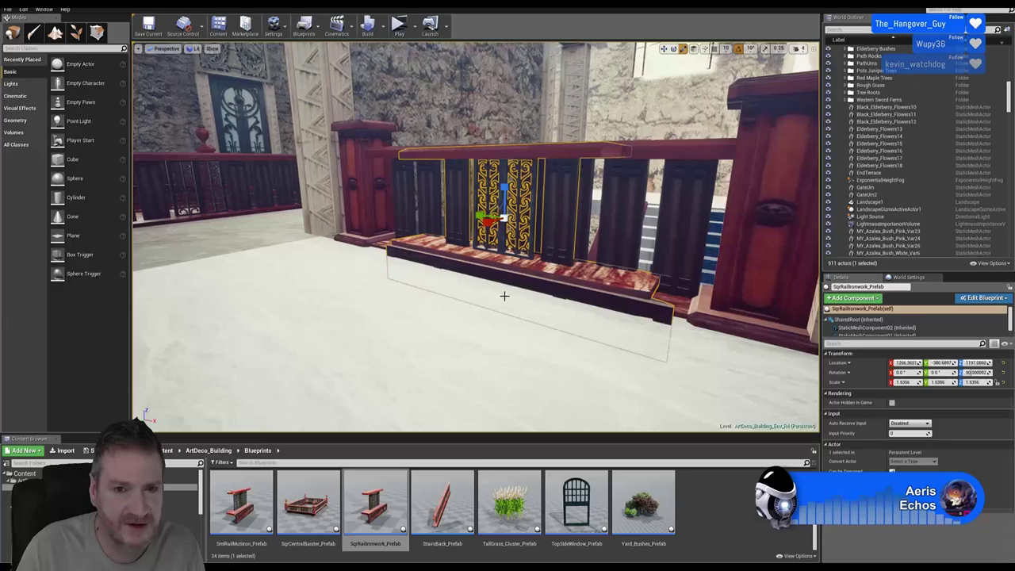
# Deselect the railing prefab and show the sunlit forest beside the brick building
pyautogui.moveTo(504, 296); pyautogui.dragTo(474, 330, button='right')
pyautogui.press('Escape')
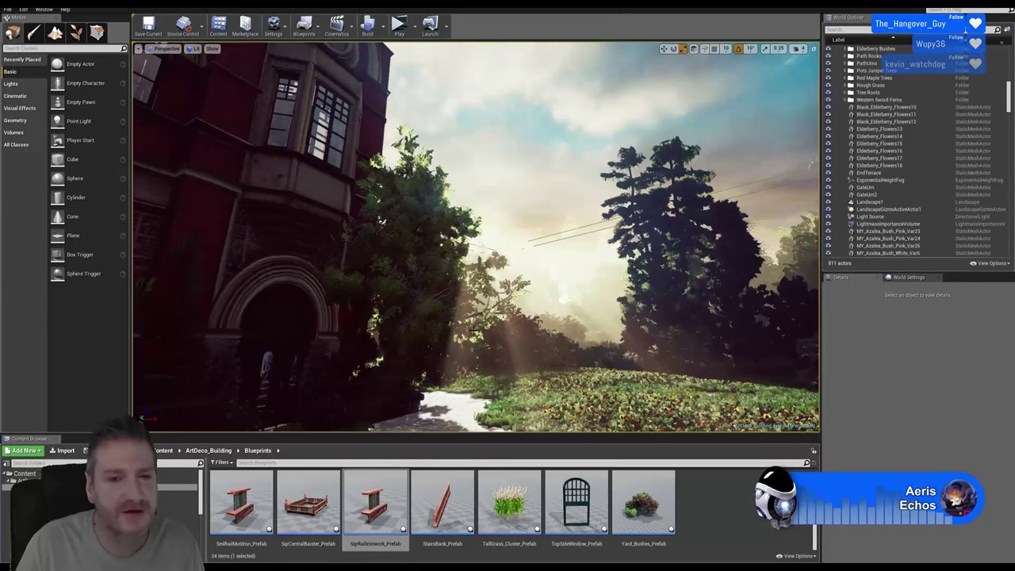